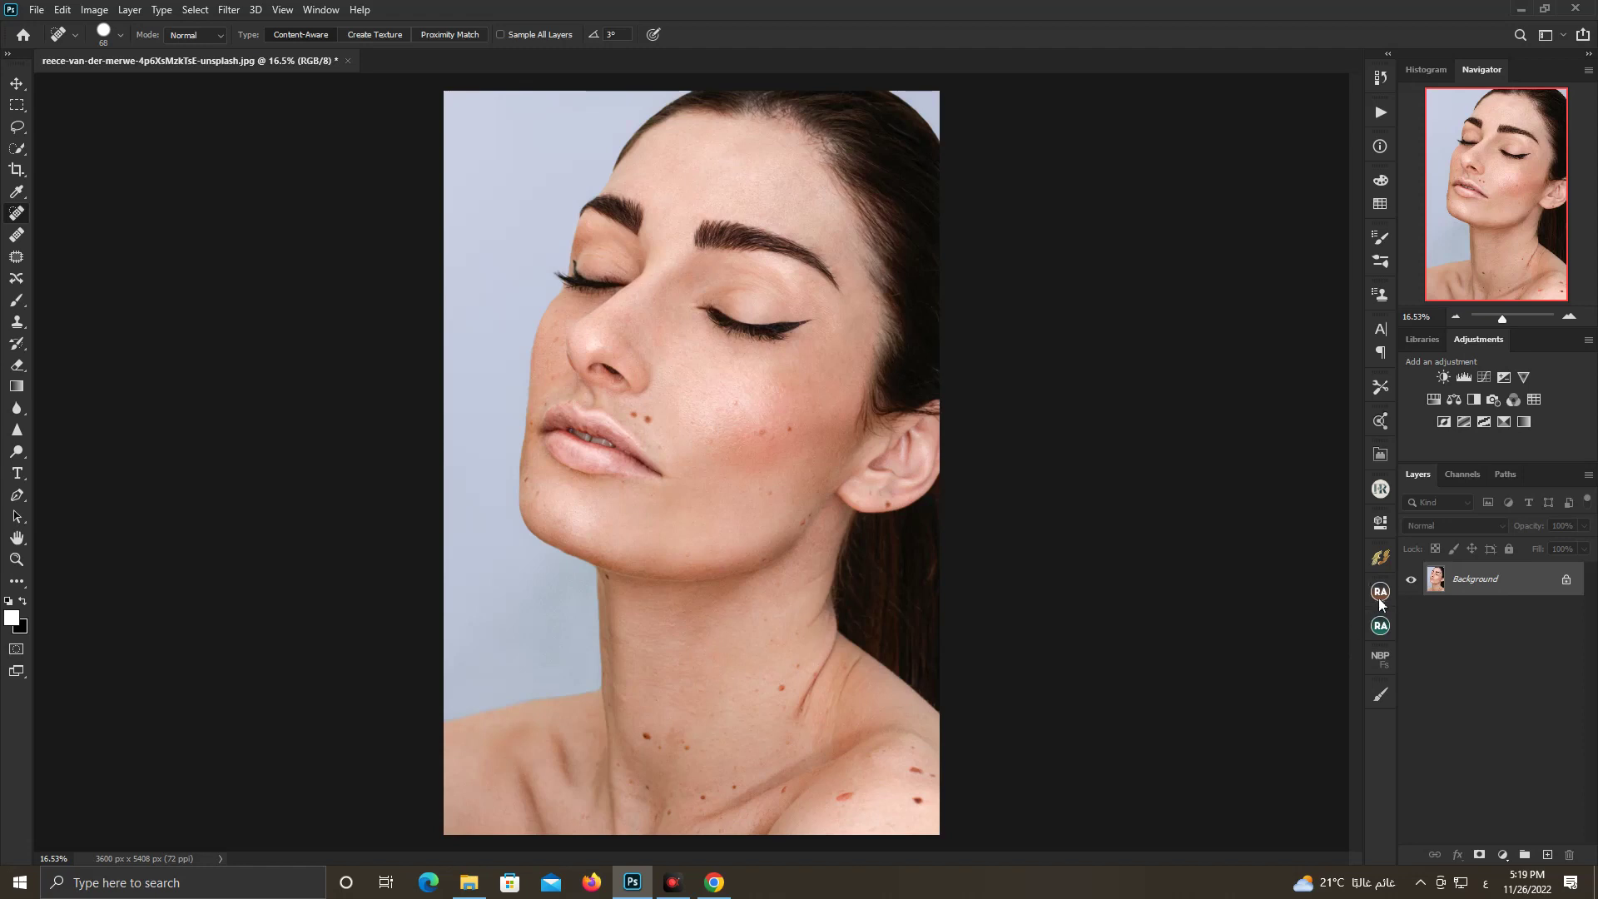
# Look through the MUA Retouch, Beauty Retouch and Retouch Pro plugin tools
pyautogui.click(1380, 592)
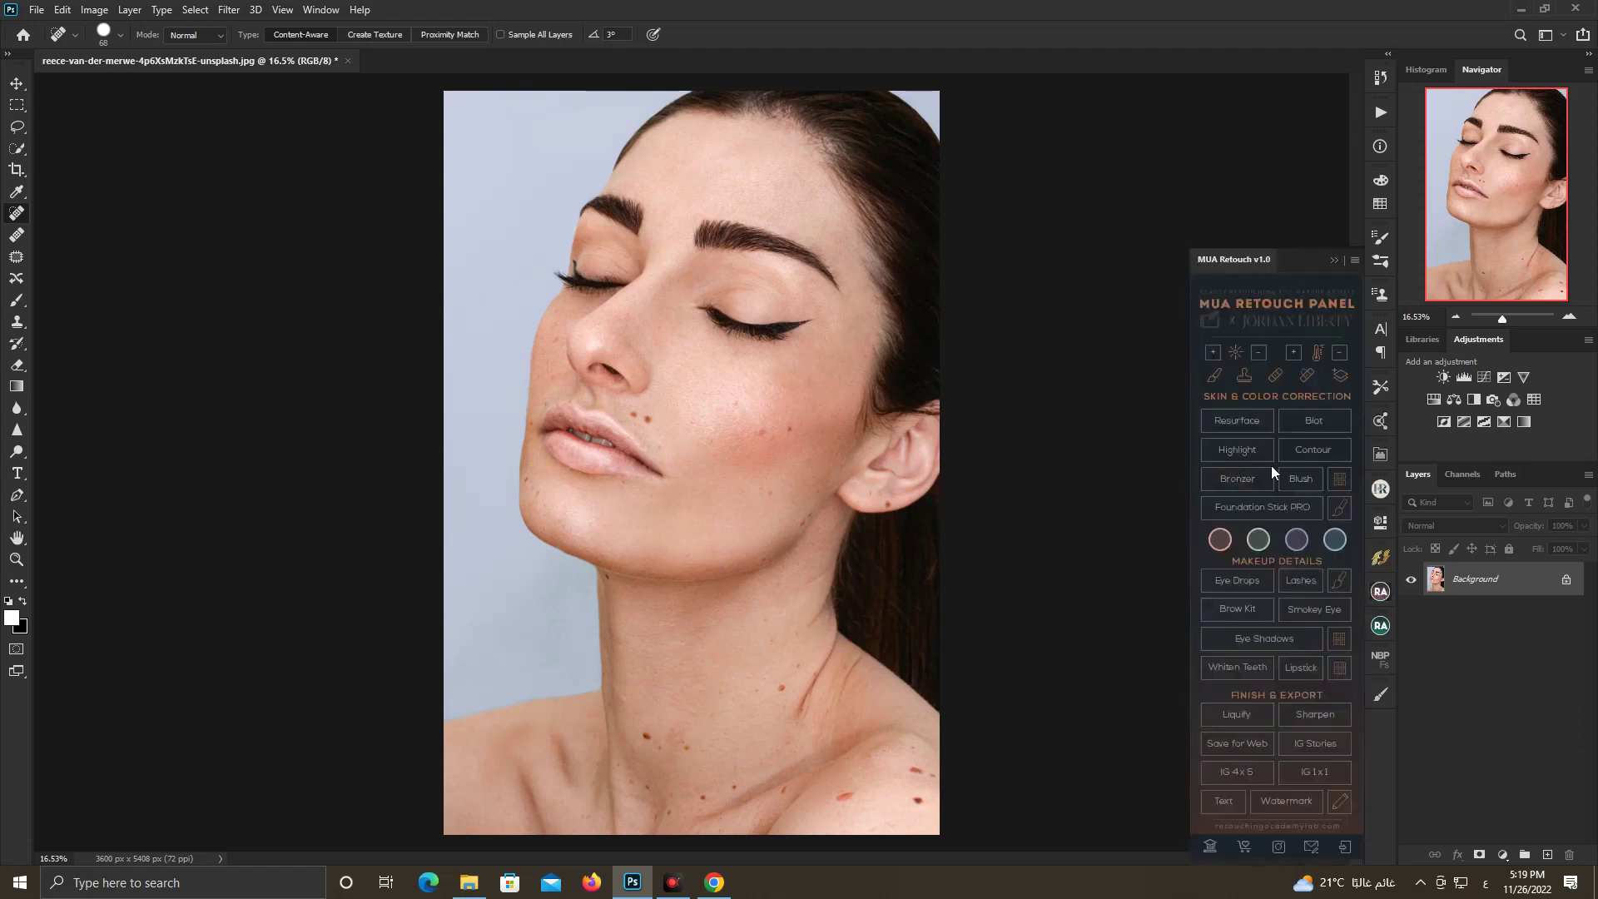
pyautogui.click(1381, 625)
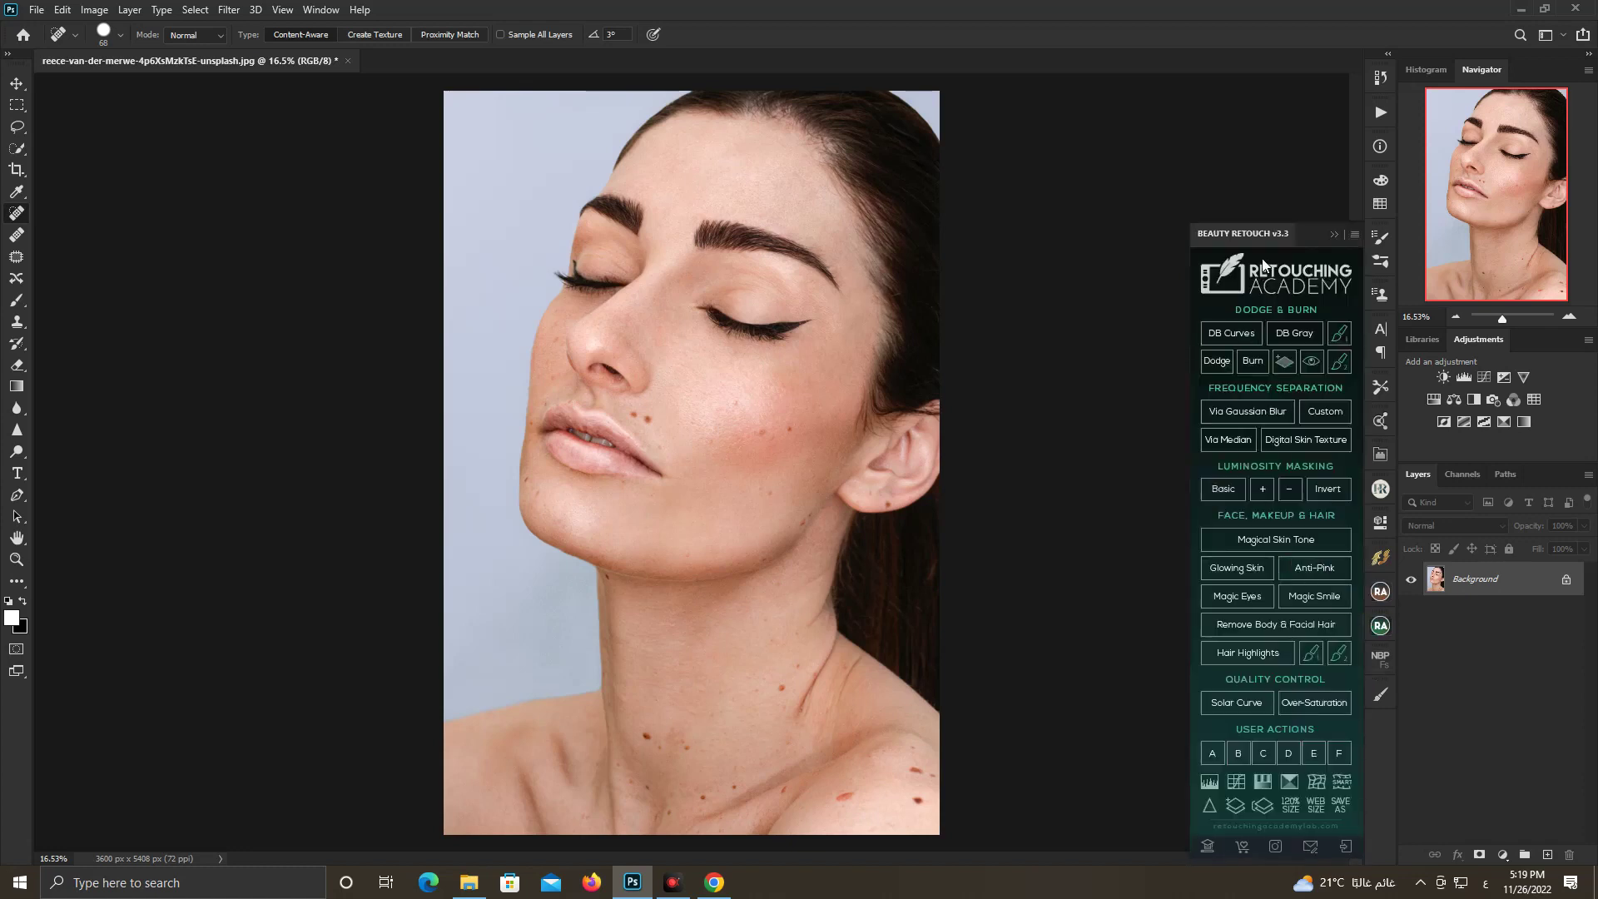
pyautogui.click(1359, 543)
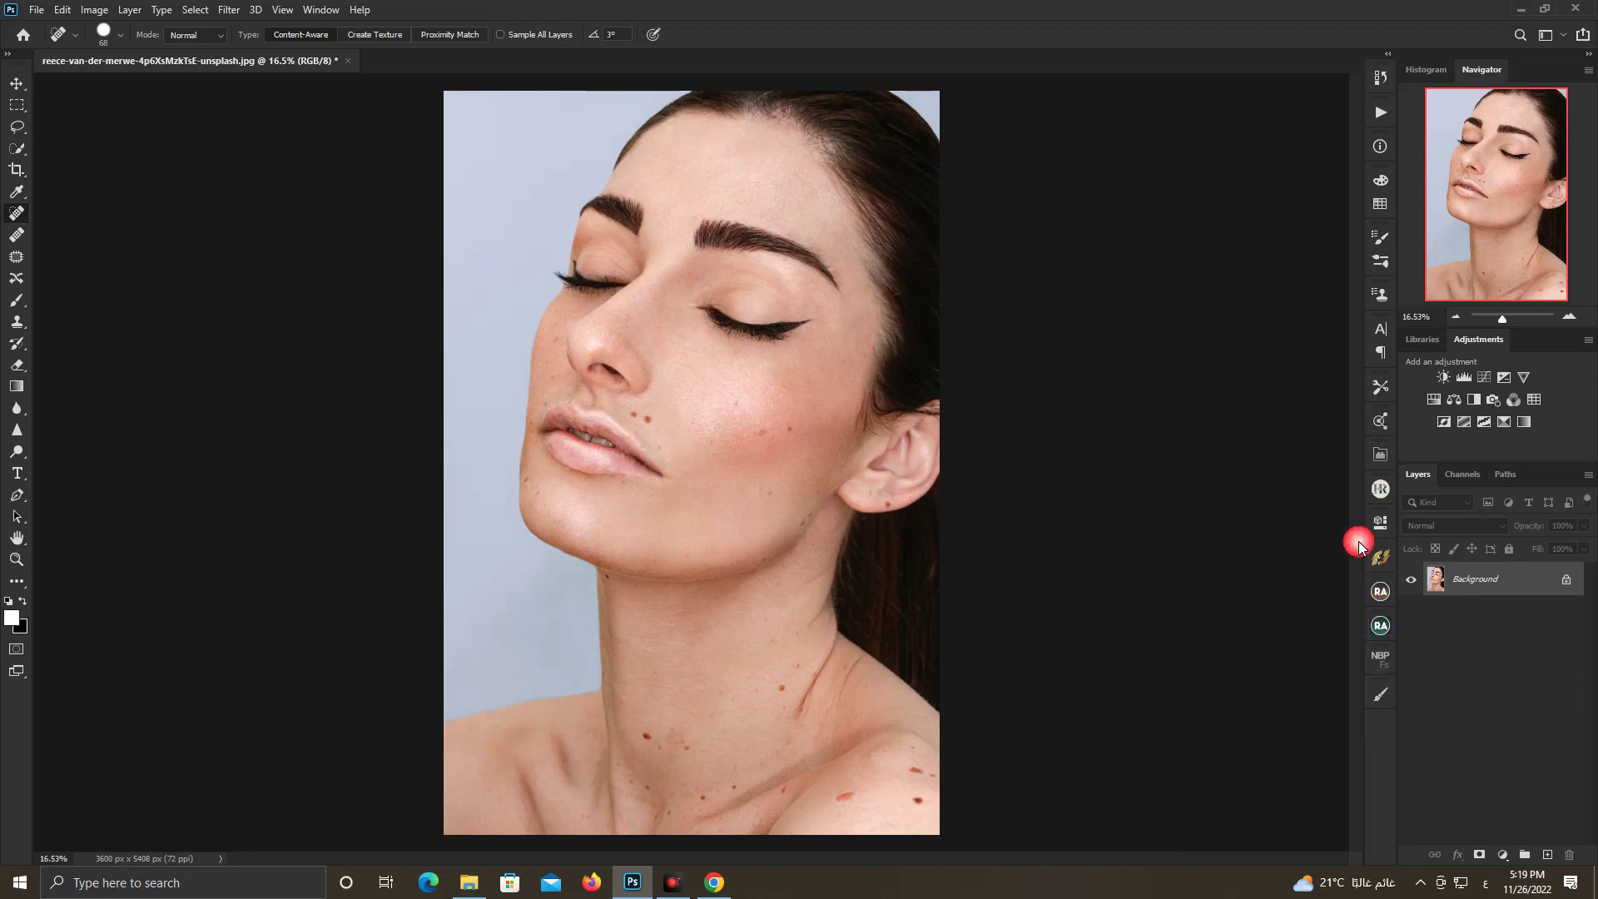
pyautogui.click(1380, 456)
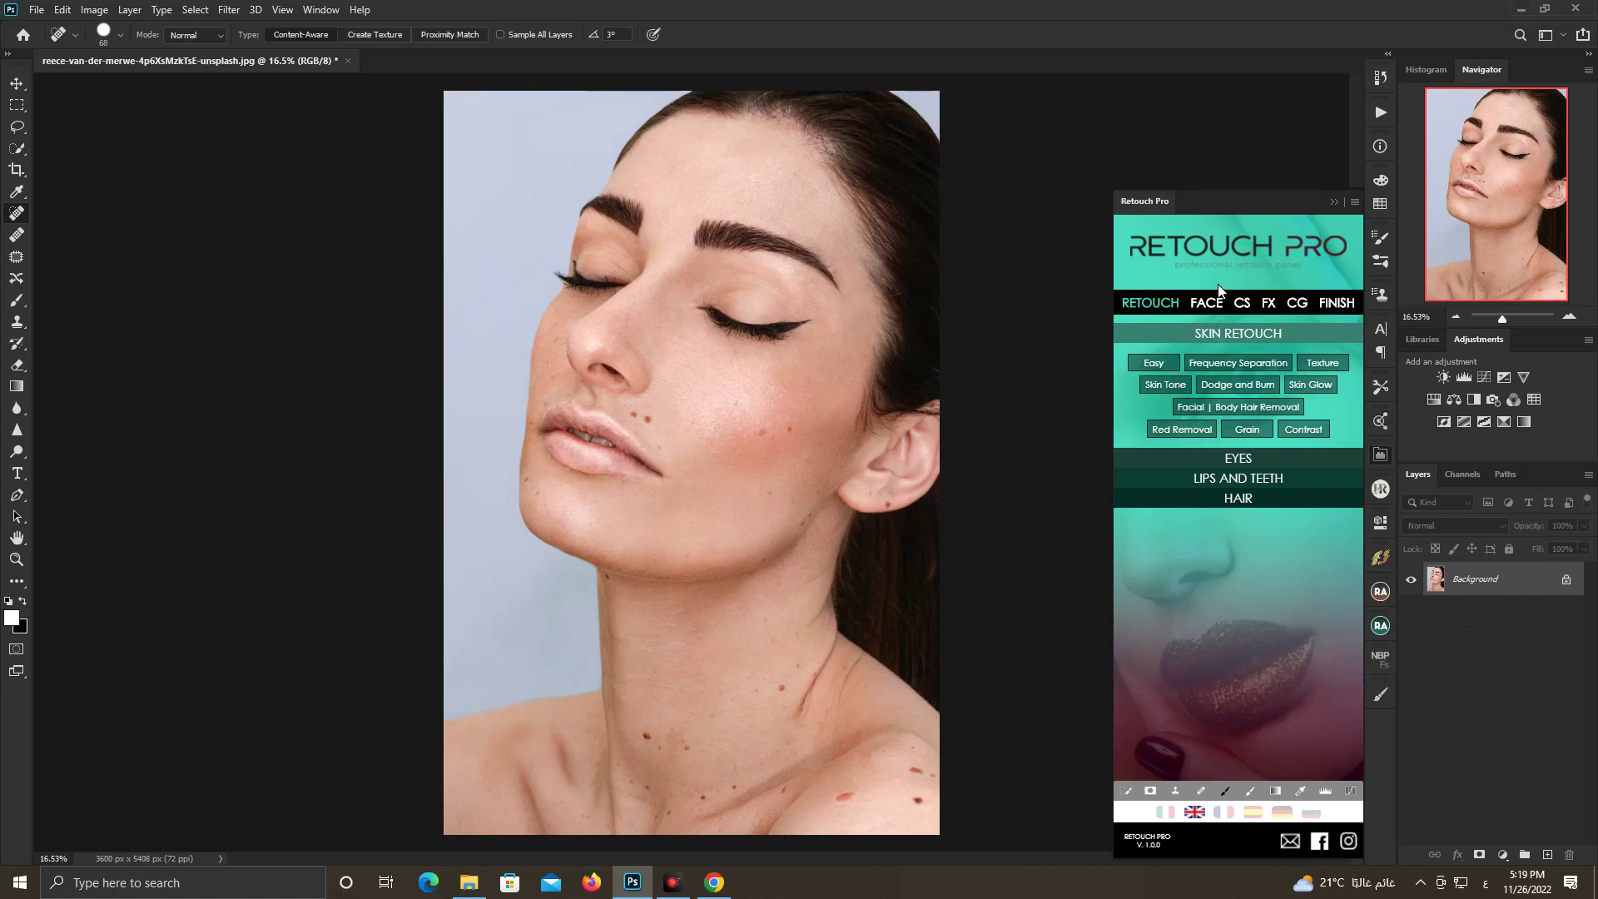
pyautogui.click(1378, 456)
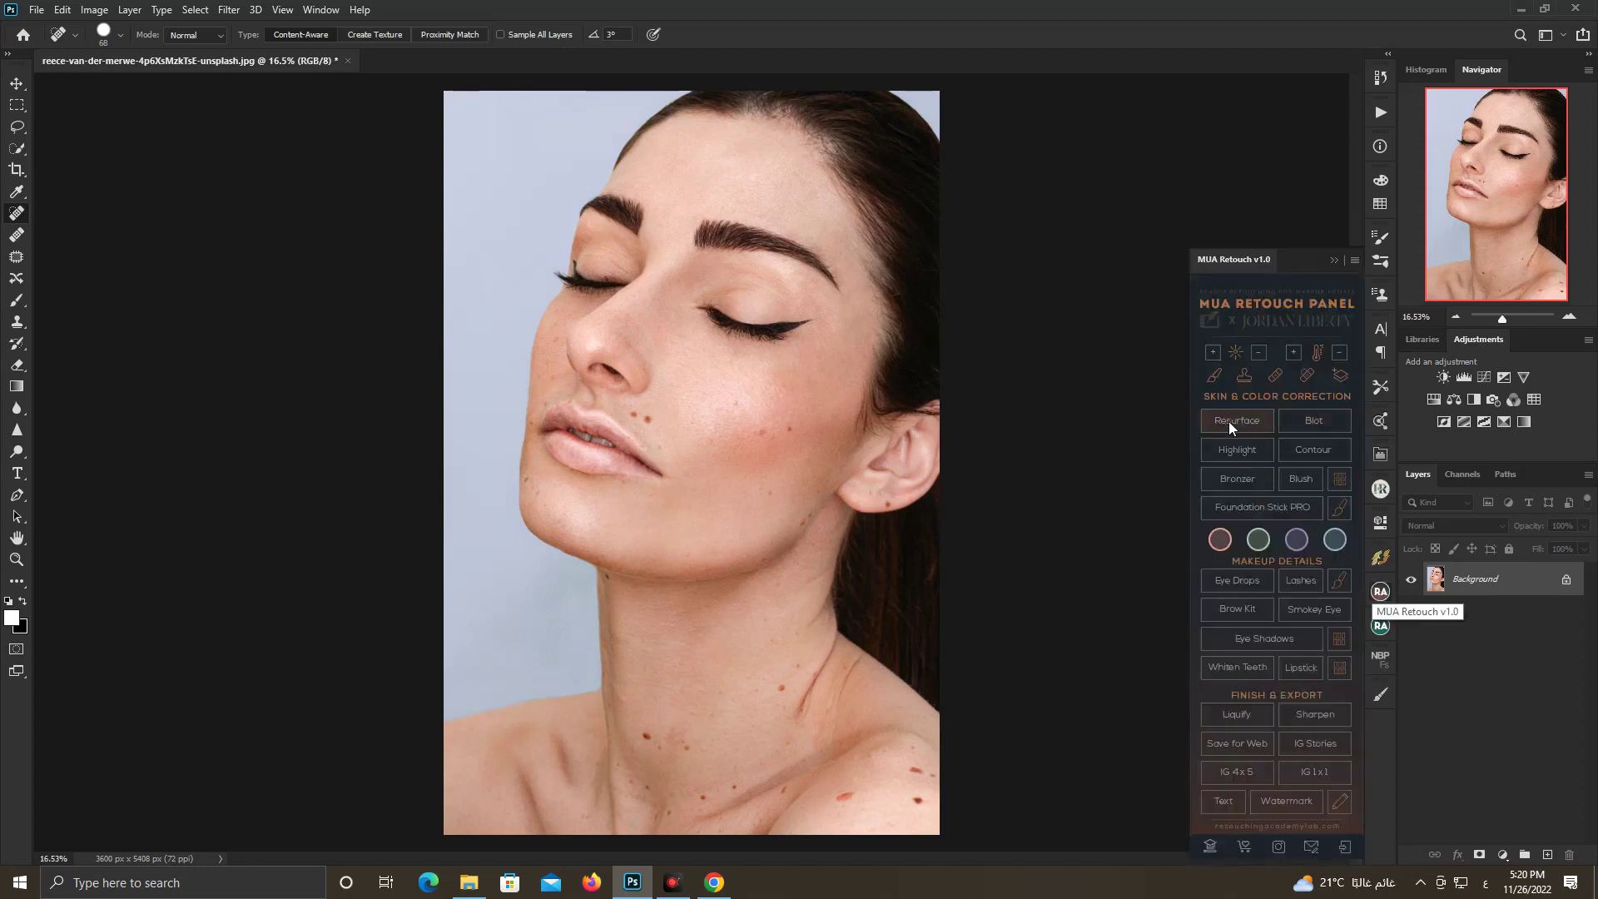
pyautogui.click(1378, 593)
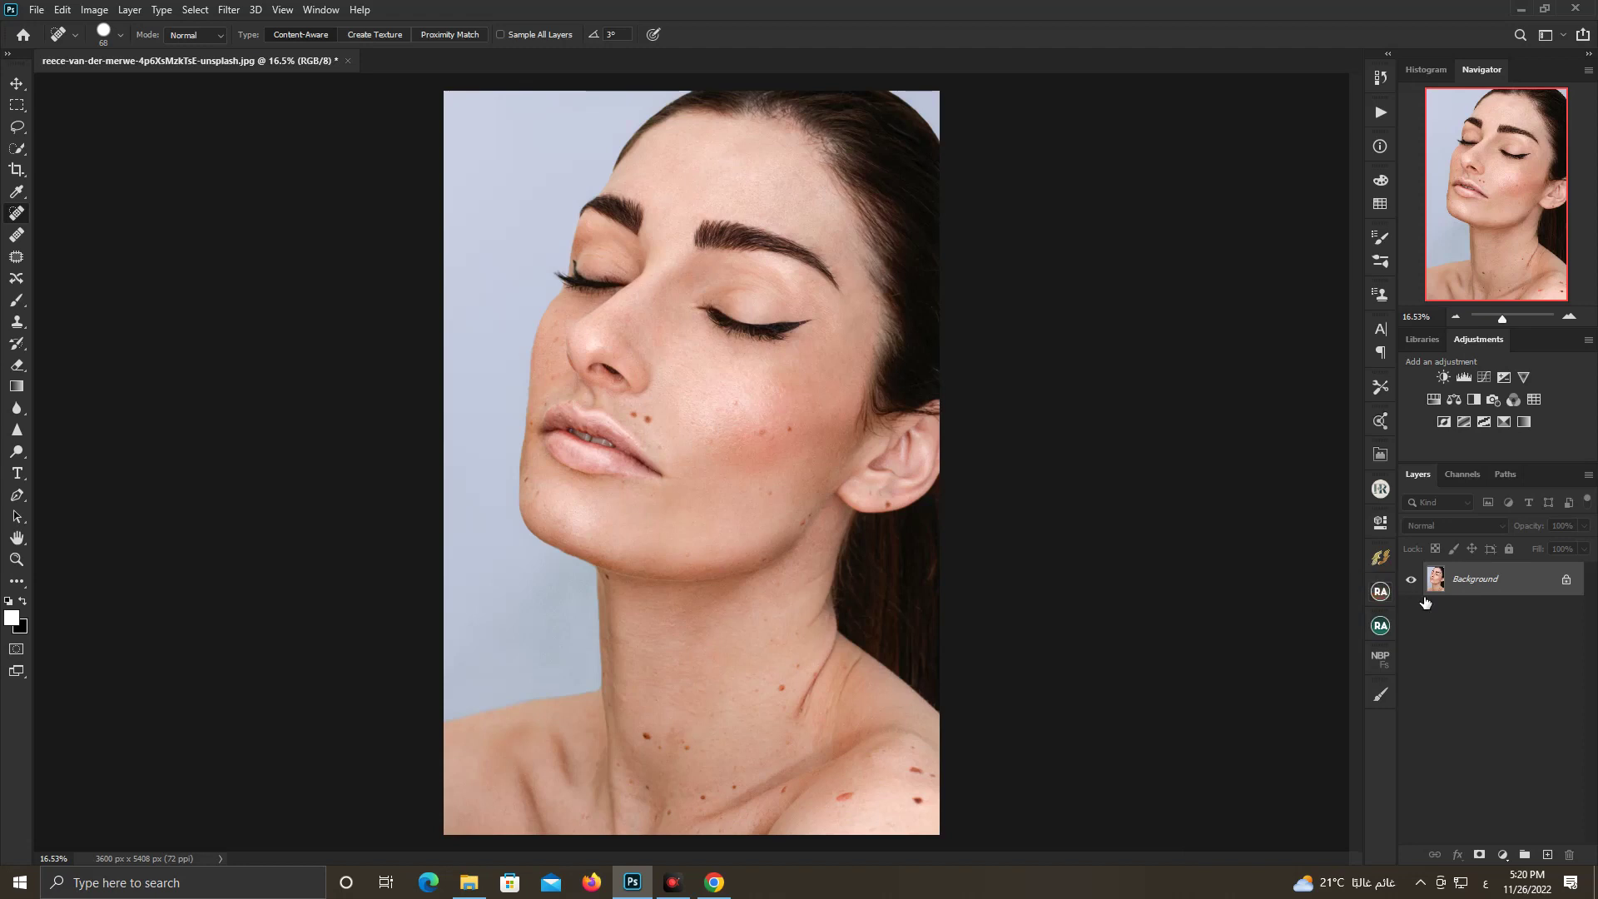
# Duplicate the Background layer, keeping the default copy name
pyautogui.rightClick(1518, 588)
pyautogui.click(1498, 613)
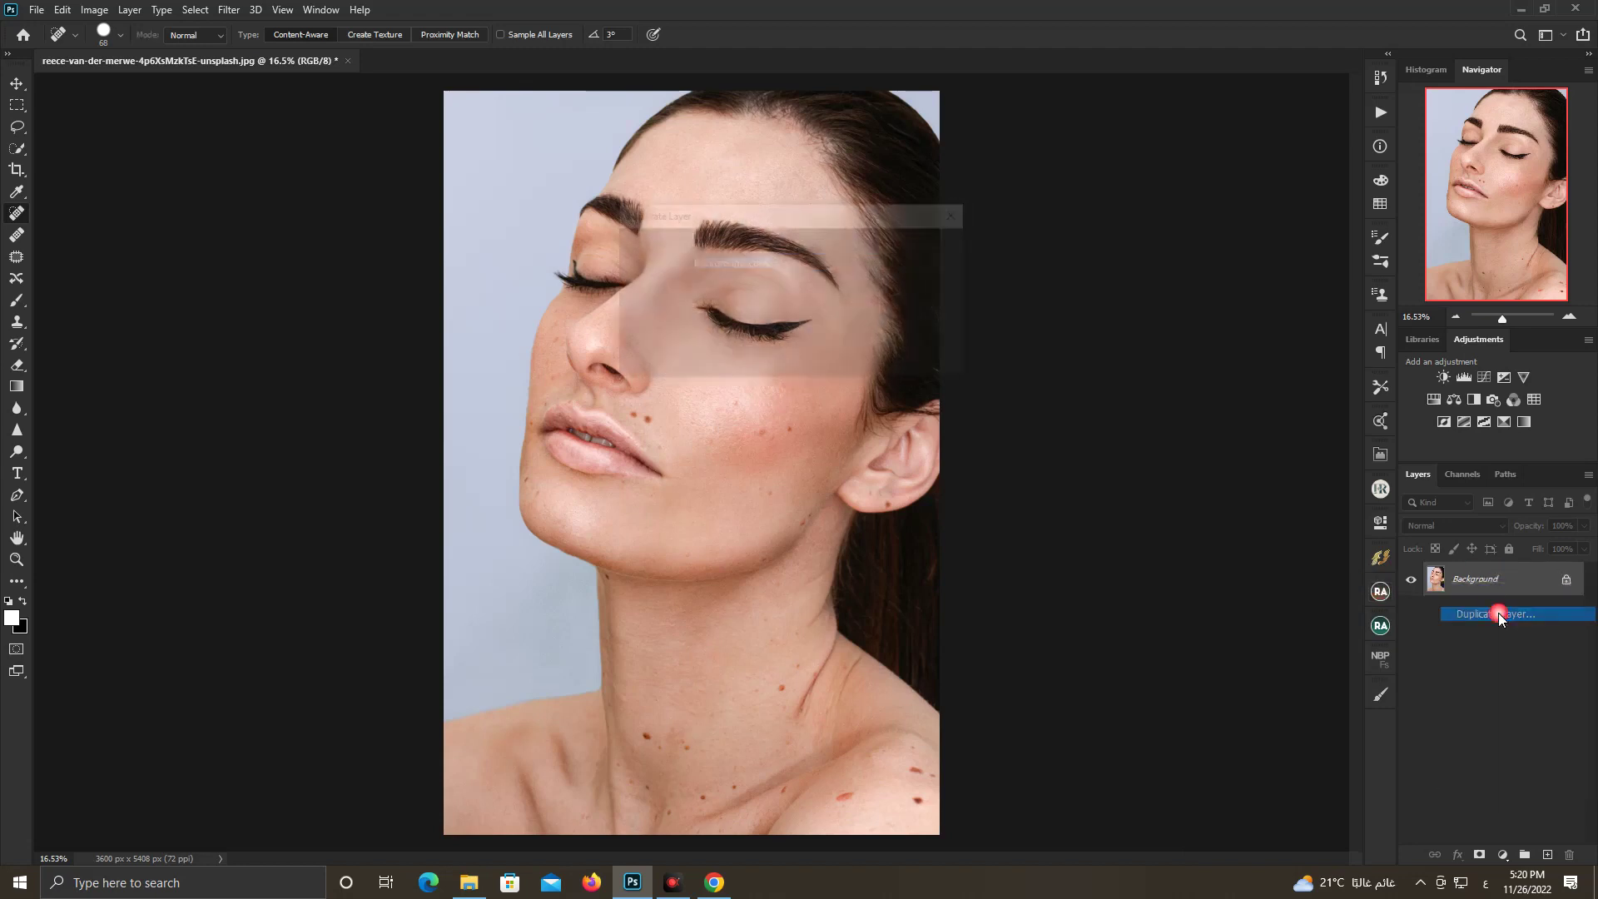
pyautogui.click(934, 247)
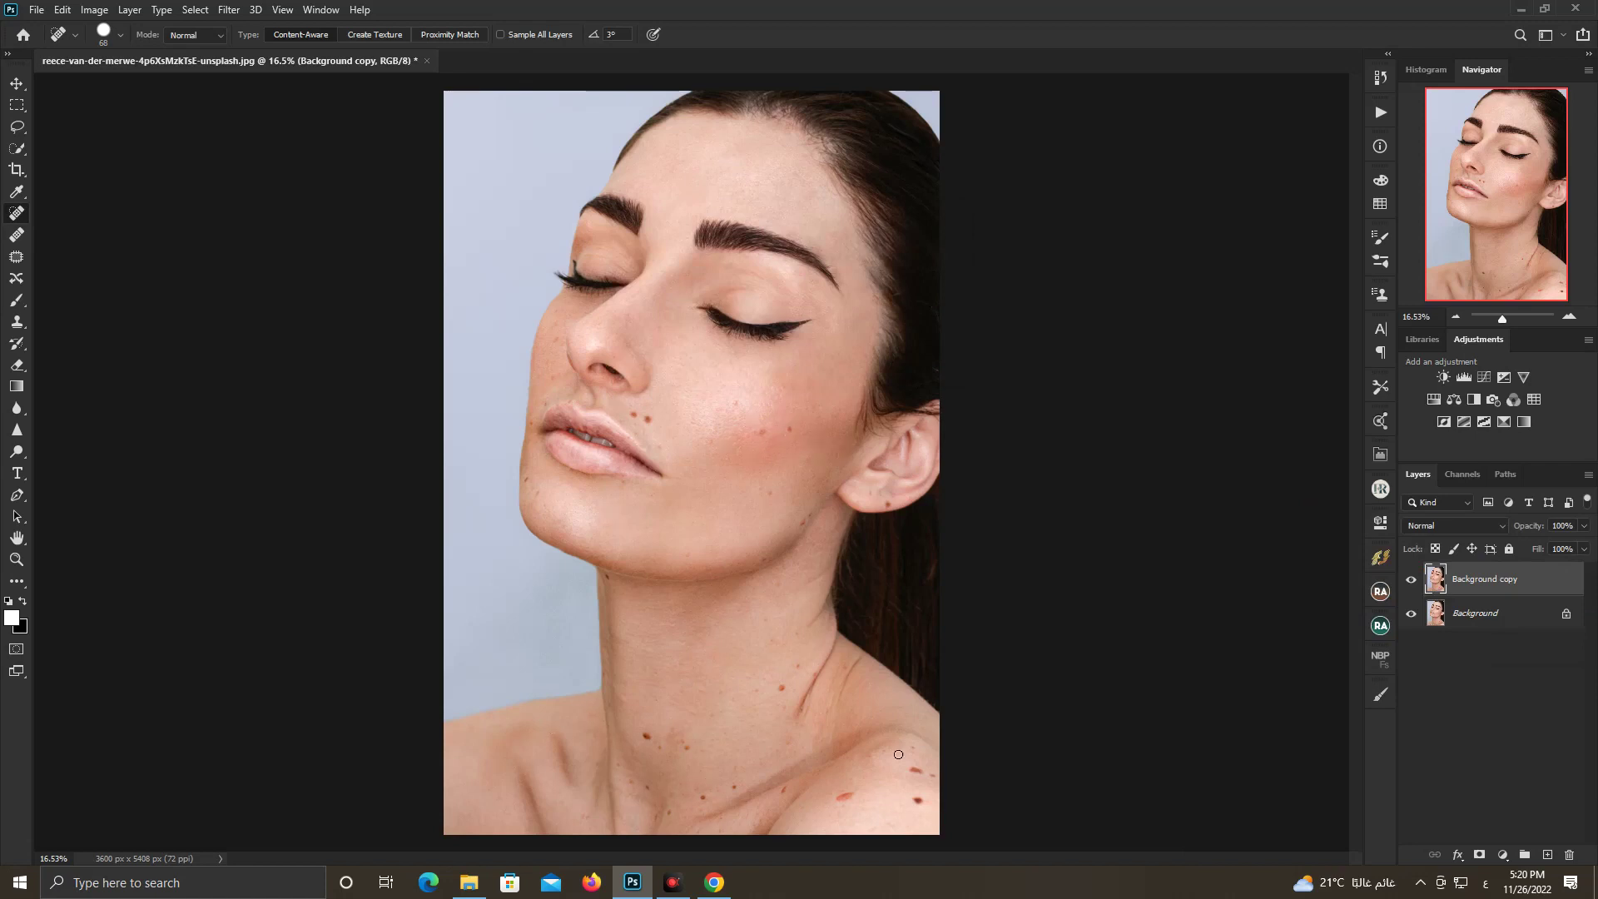
# Remove the moles and blemishes on the near cheek and above the upper lip with the Spot Healing Brush
pyautogui.moveTo(1503, 323); pyautogui.dragTo(1506, 321)
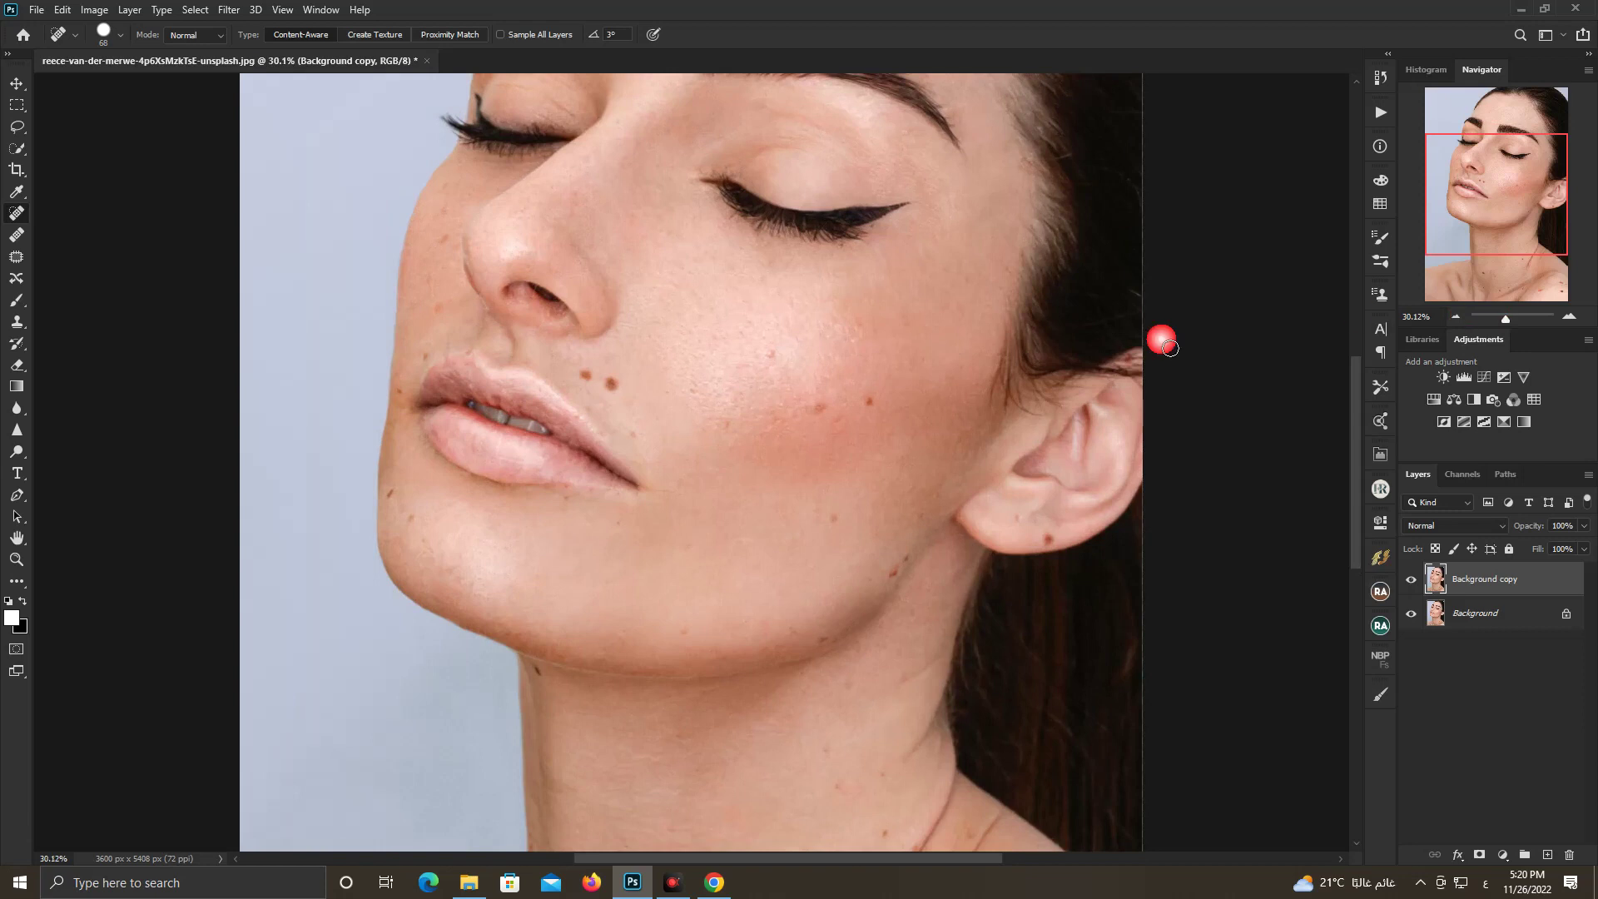
pyautogui.click(868, 401)
pyautogui.click(820, 407)
pyautogui.click(772, 354)
pyautogui.click(613, 384)
pyautogui.click(588, 376)
pyautogui.click(635, 438)
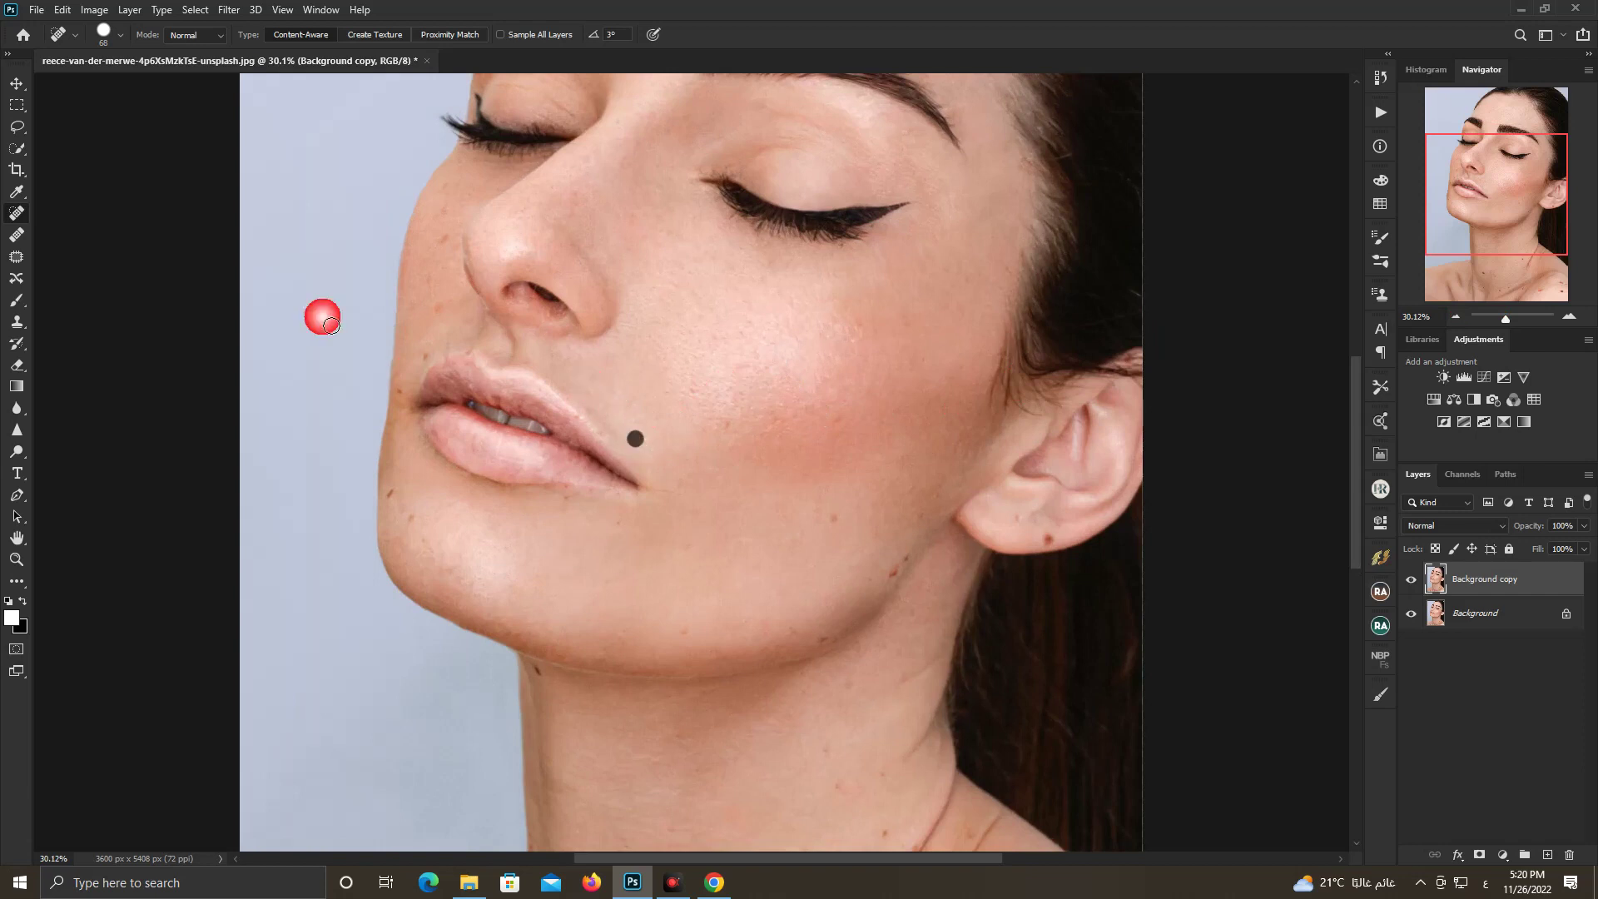
# Heal the spots on the jaw, earlobe, far cheek, mouth corner and chin with the Spot Healing Brush
pyautogui.click(12, 214)
pyautogui.click(103, 37)
pyautogui.click(104, 33)
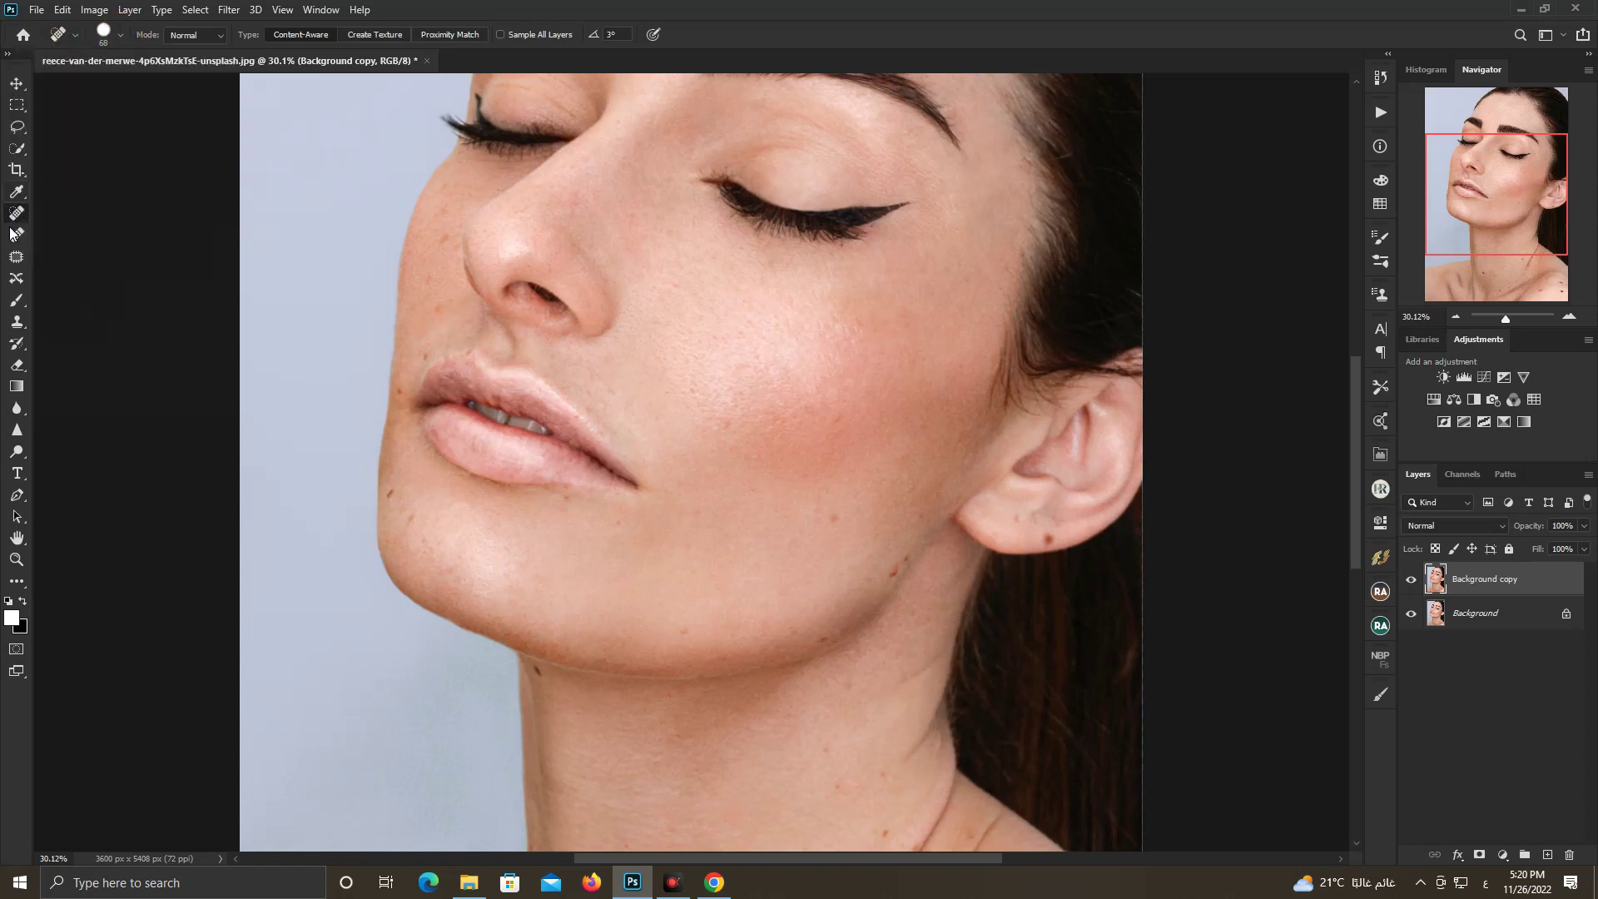
pyautogui.click(833, 517)
pyautogui.click(1041, 540)
pyautogui.click(1024, 527)
pyautogui.click(891, 573)
pyautogui.click(443, 248)
pyautogui.click(408, 398)
pyautogui.click(392, 498)
pyautogui.click(413, 521)
# Heal the dark spot under the jaw and the moles on the side of the neck beside the crease
pyautogui.scroll(-2, 791, 614)
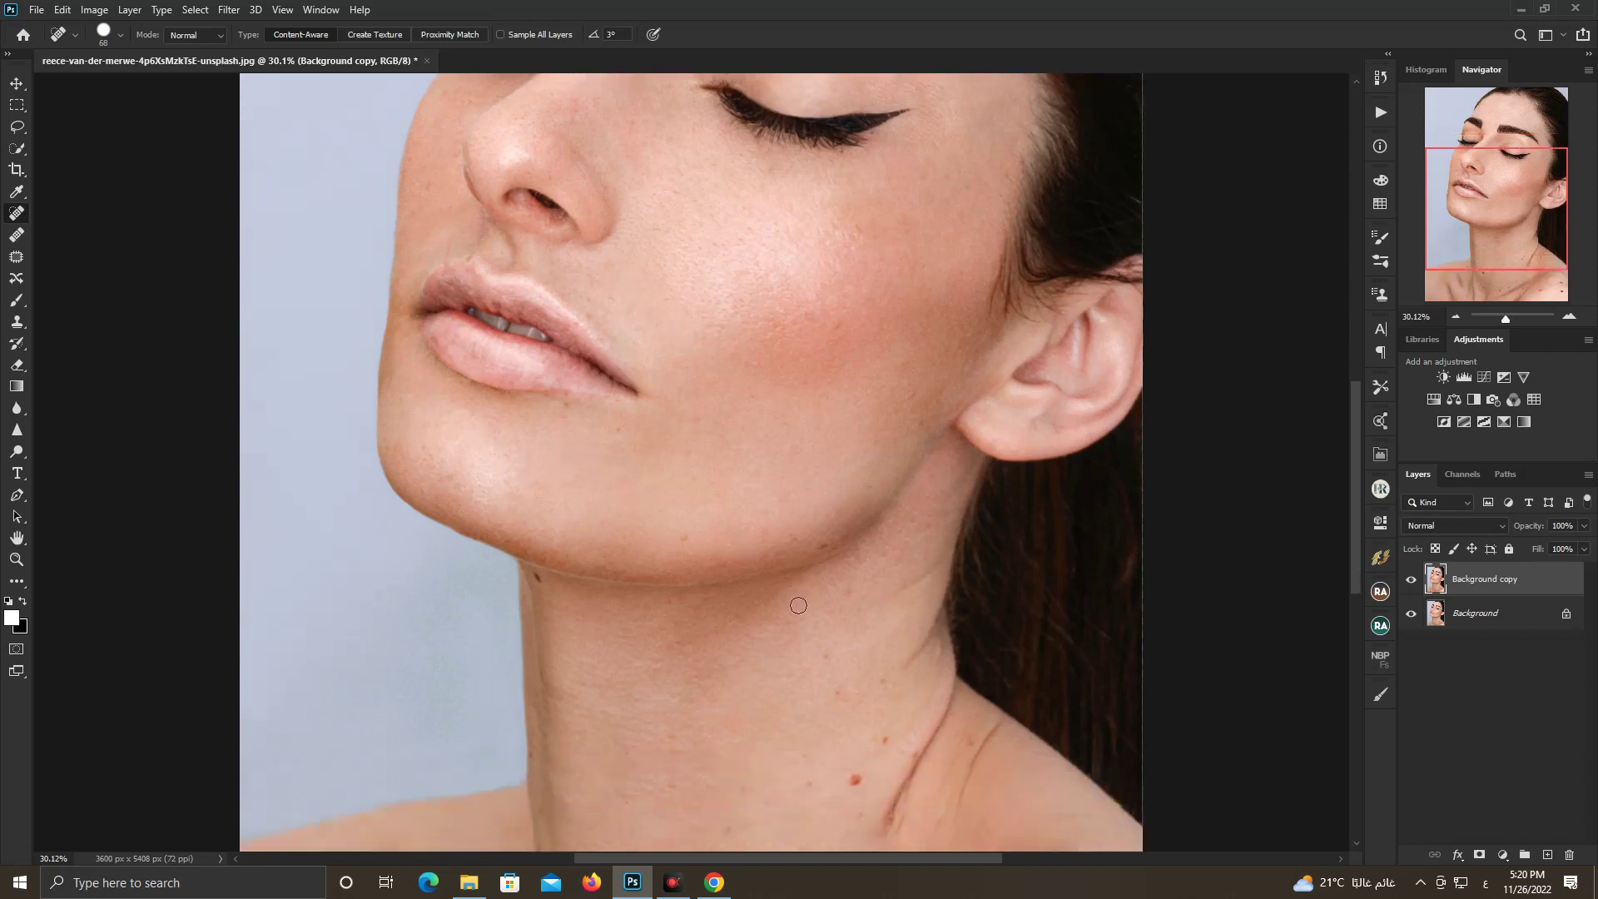
pyautogui.click(540, 524)
pyautogui.scroll(-3, 857, 658)
pyautogui.click(861, 531)
pyautogui.click(887, 496)
pyautogui.click(911, 502)
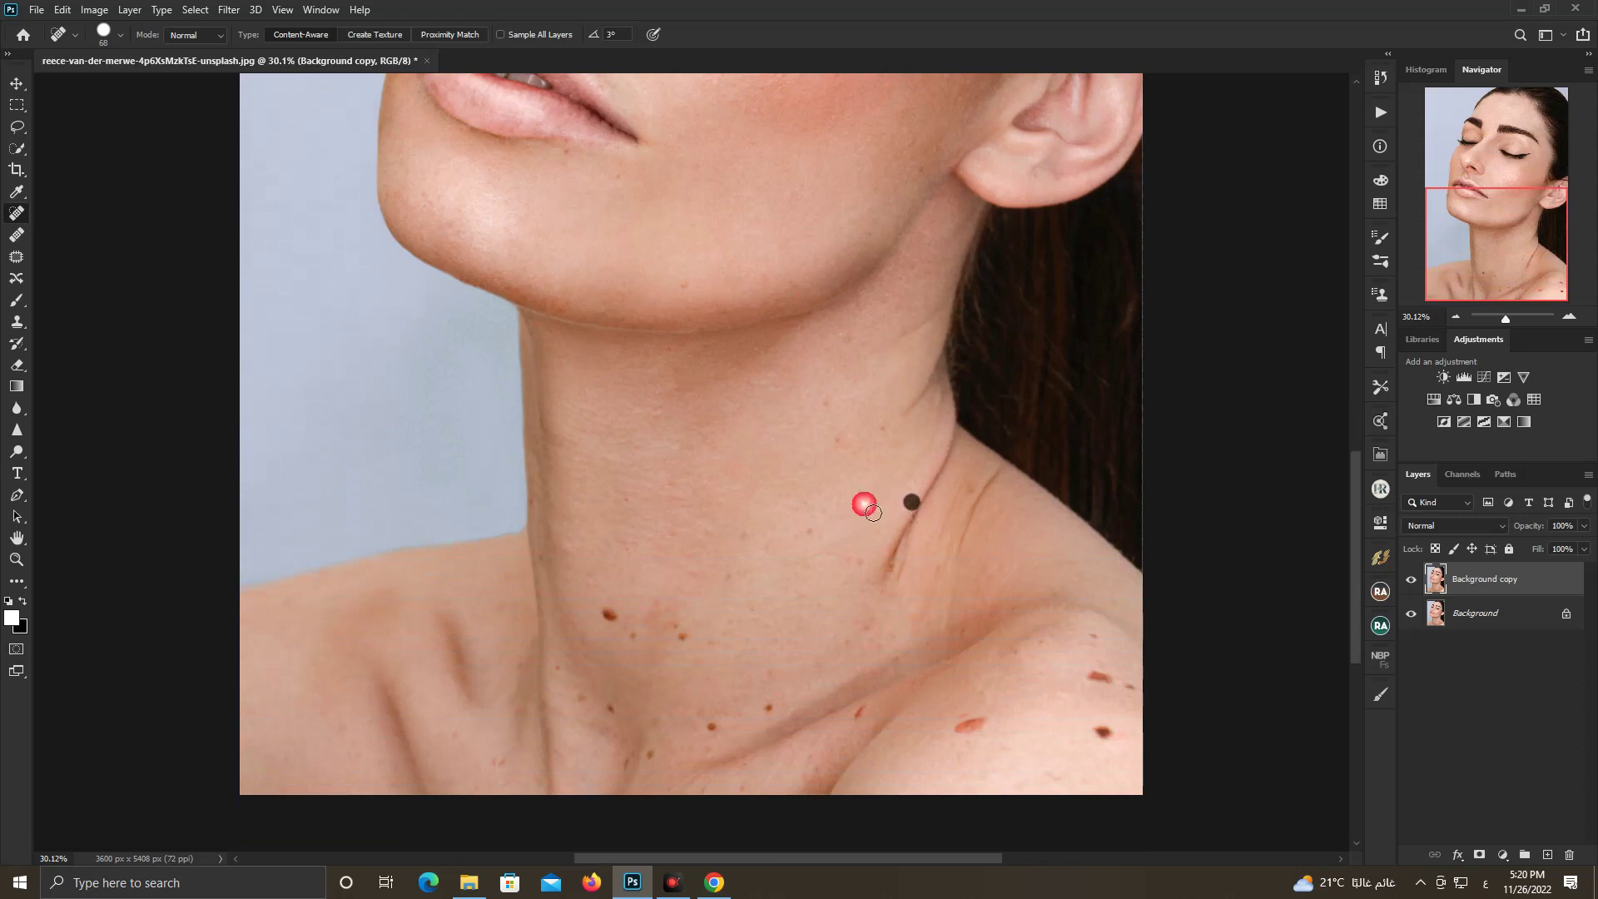
# Heal the large mole and the small spots at the base of the neck
pyautogui.click(619, 622)
pyautogui.click(633, 637)
pyautogui.click(620, 623)
pyautogui.click(681, 636)
pyautogui.click(713, 726)
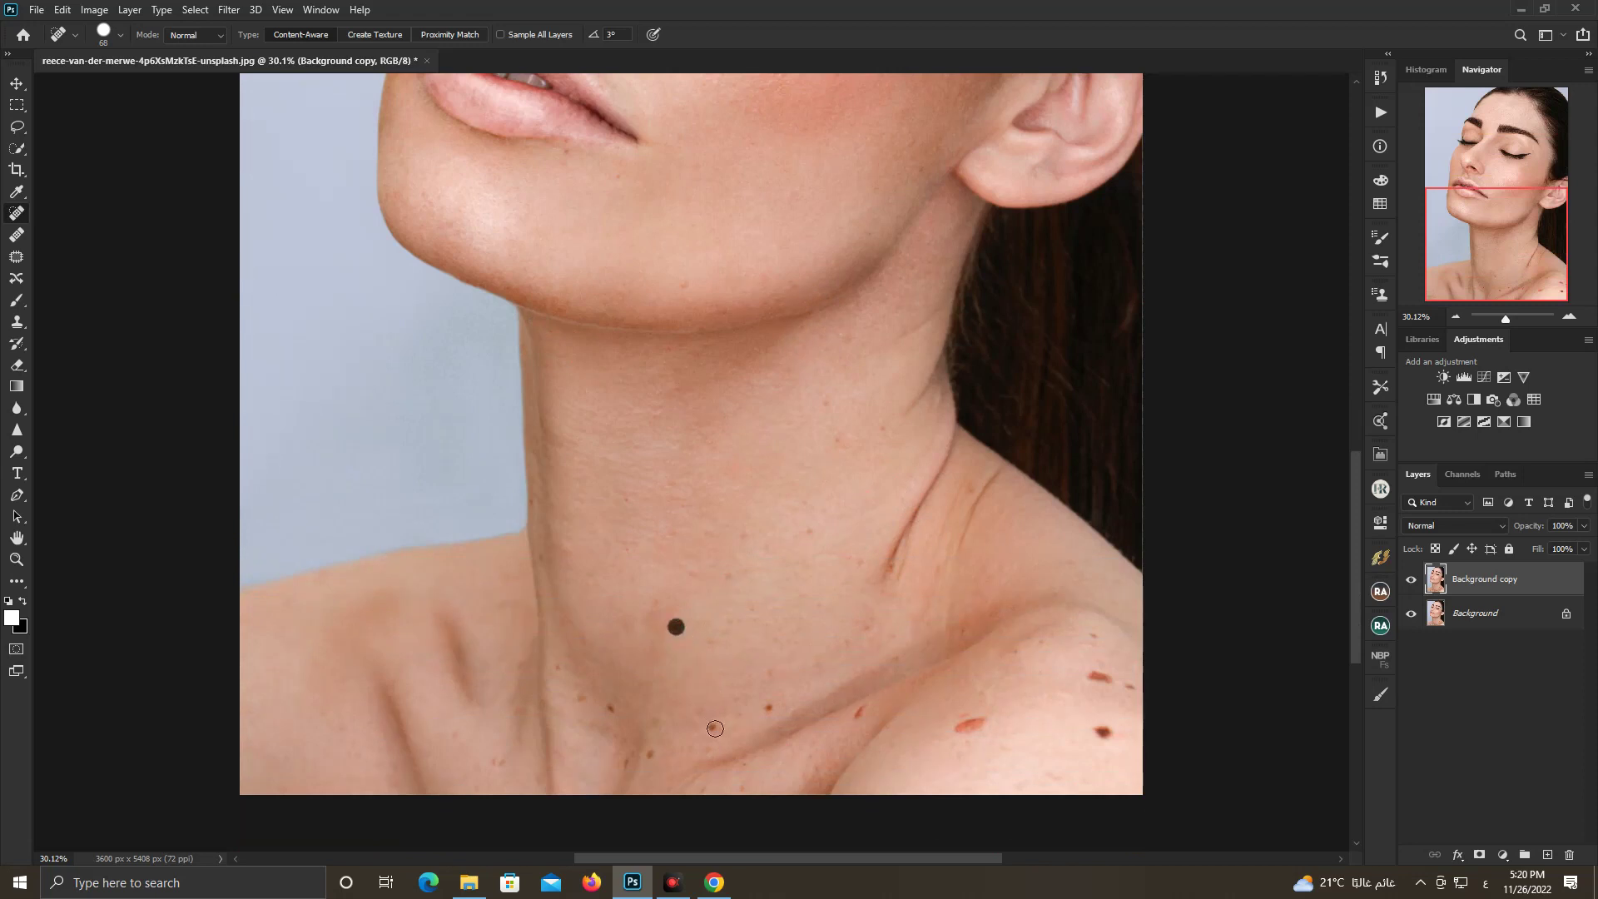
# Heal the moles and reddish marks along the collarbone and on the near shoulder
pyautogui.click(779, 715)
pyautogui.click(864, 716)
pyautogui.click(866, 719)
pyautogui.click(968, 728)
pyautogui.click(976, 726)
pyautogui.click(1104, 738)
pyautogui.click(1092, 692)
pyautogui.moveTo(1093, 674)
pyautogui.mouseDown()
pyautogui.moveTo(1142, 696)
pyautogui.moveTo(1135, 685)
pyautogui.mouseUp()
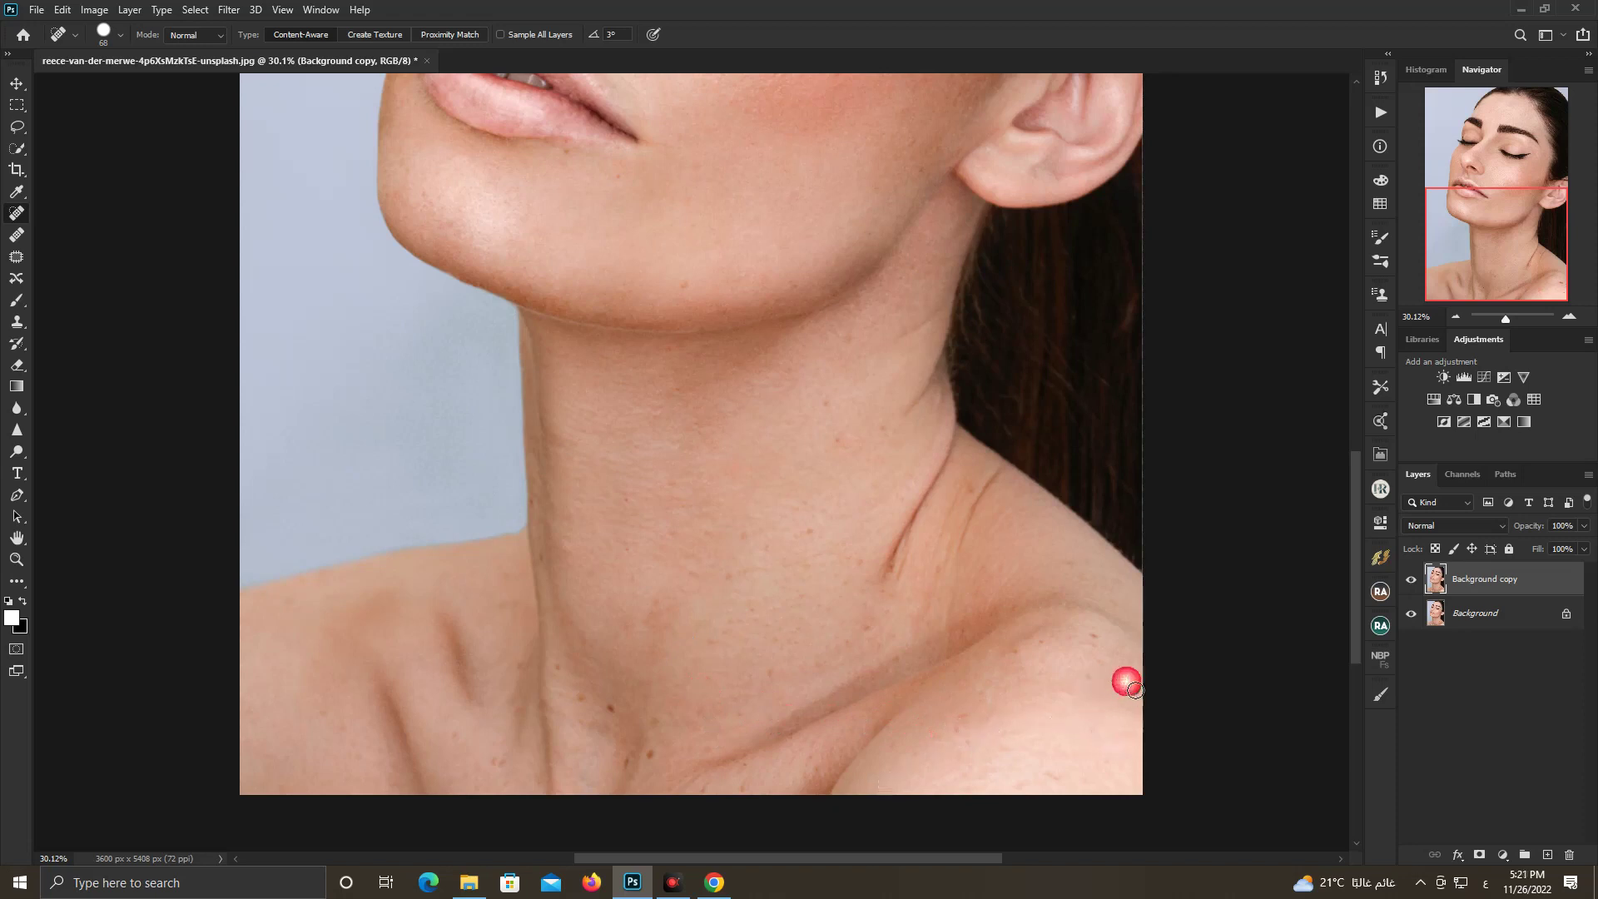
pyautogui.click(1095, 637)
pyautogui.click(1074, 681)
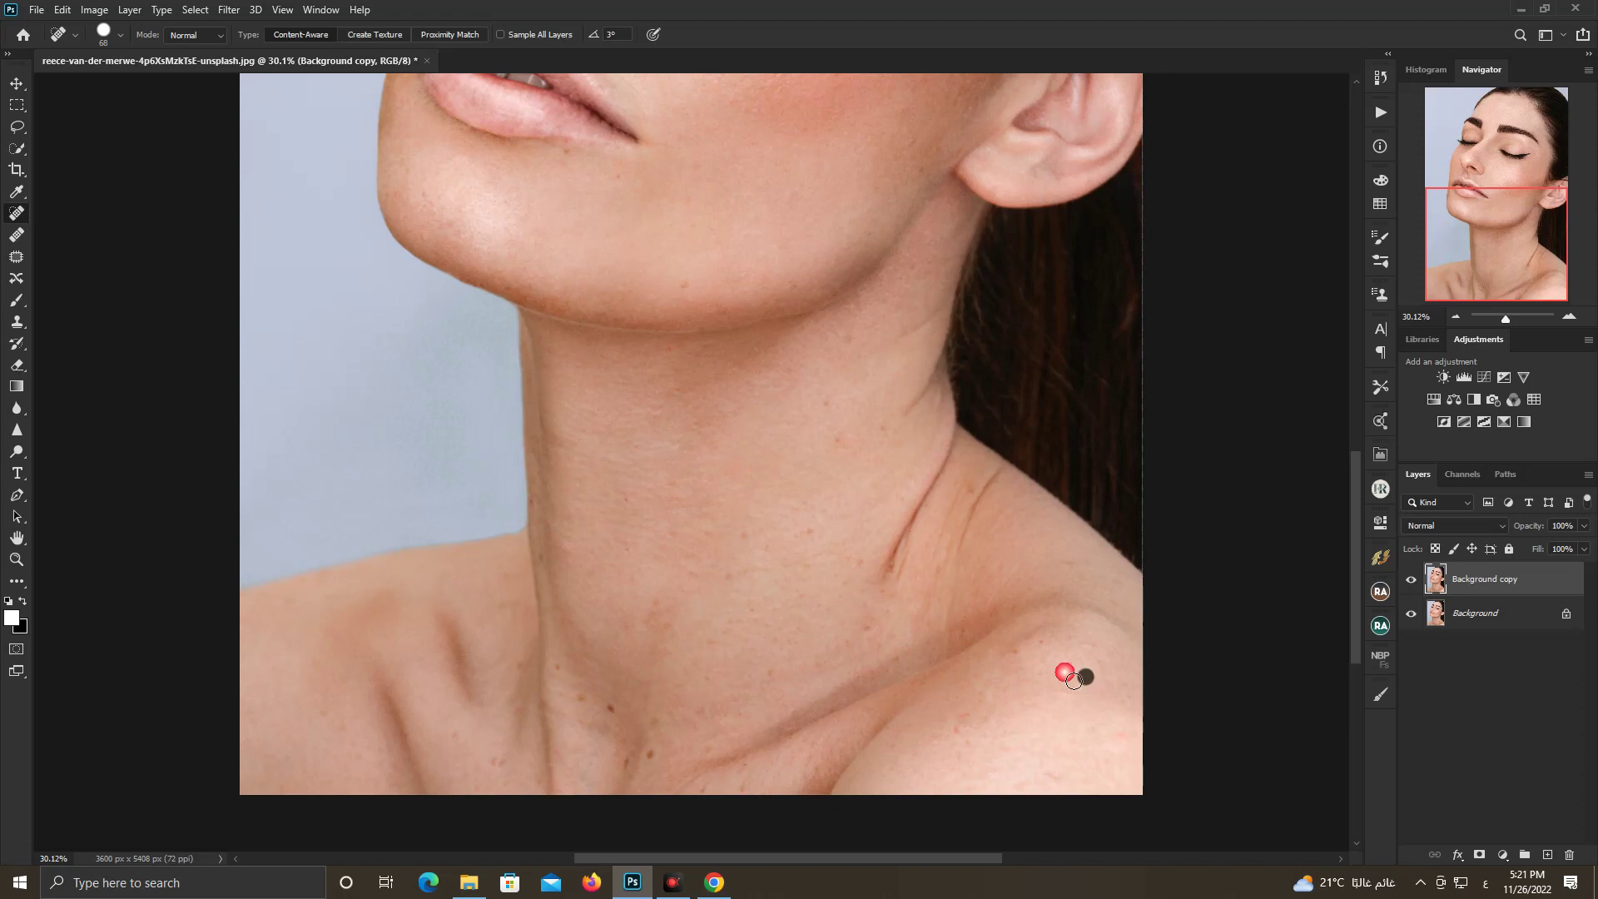
# Heal the remaining dark spots in the throat hollow and the marks on the far collarbone
pyautogui.click(612, 707)
pyautogui.click(587, 699)
pyautogui.moveTo(650, 756); pyautogui.dragTo(667, 741)
pyautogui.moveTo(514, 772); pyautogui.dragTo(500, 761)
pyautogui.click(491, 760)
pyautogui.click(455, 735)
# Heal the faint marks between the neck crease and the near shoulder
pyautogui.moveTo(889, 609); pyautogui.dragTo(870, 631)
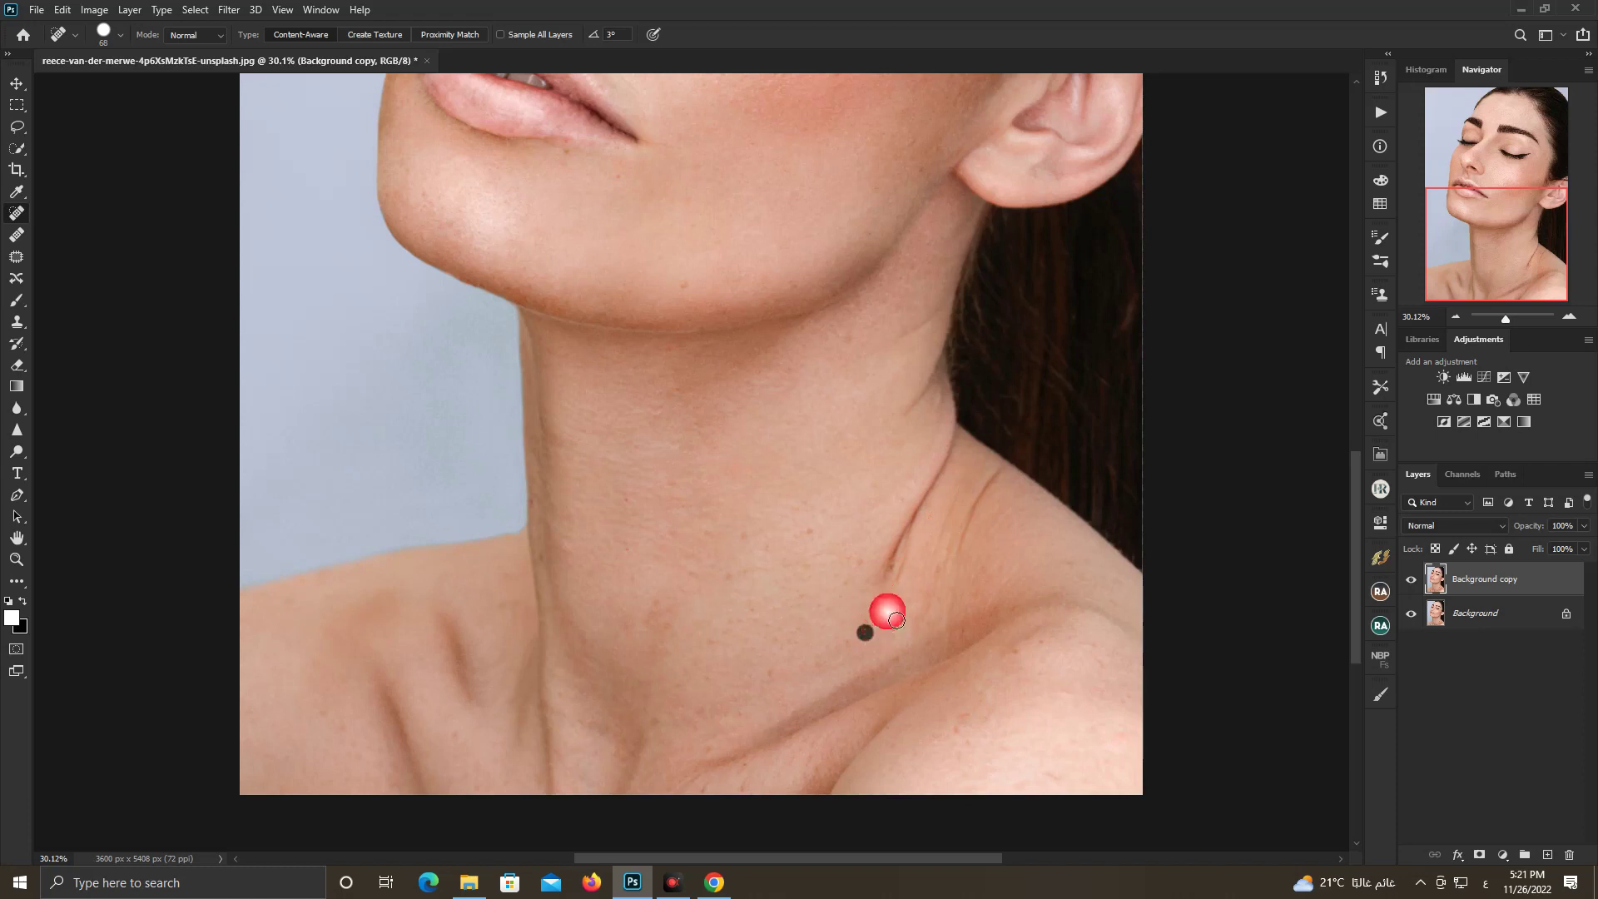
pyautogui.scroll(-1, 963, 671)
pyautogui.moveTo(969, 679); pyautogui.dragTo(956, 698)
pyautogui.scroll(3, 999, 681)
pyautogui.scroll(5, 999, 688)
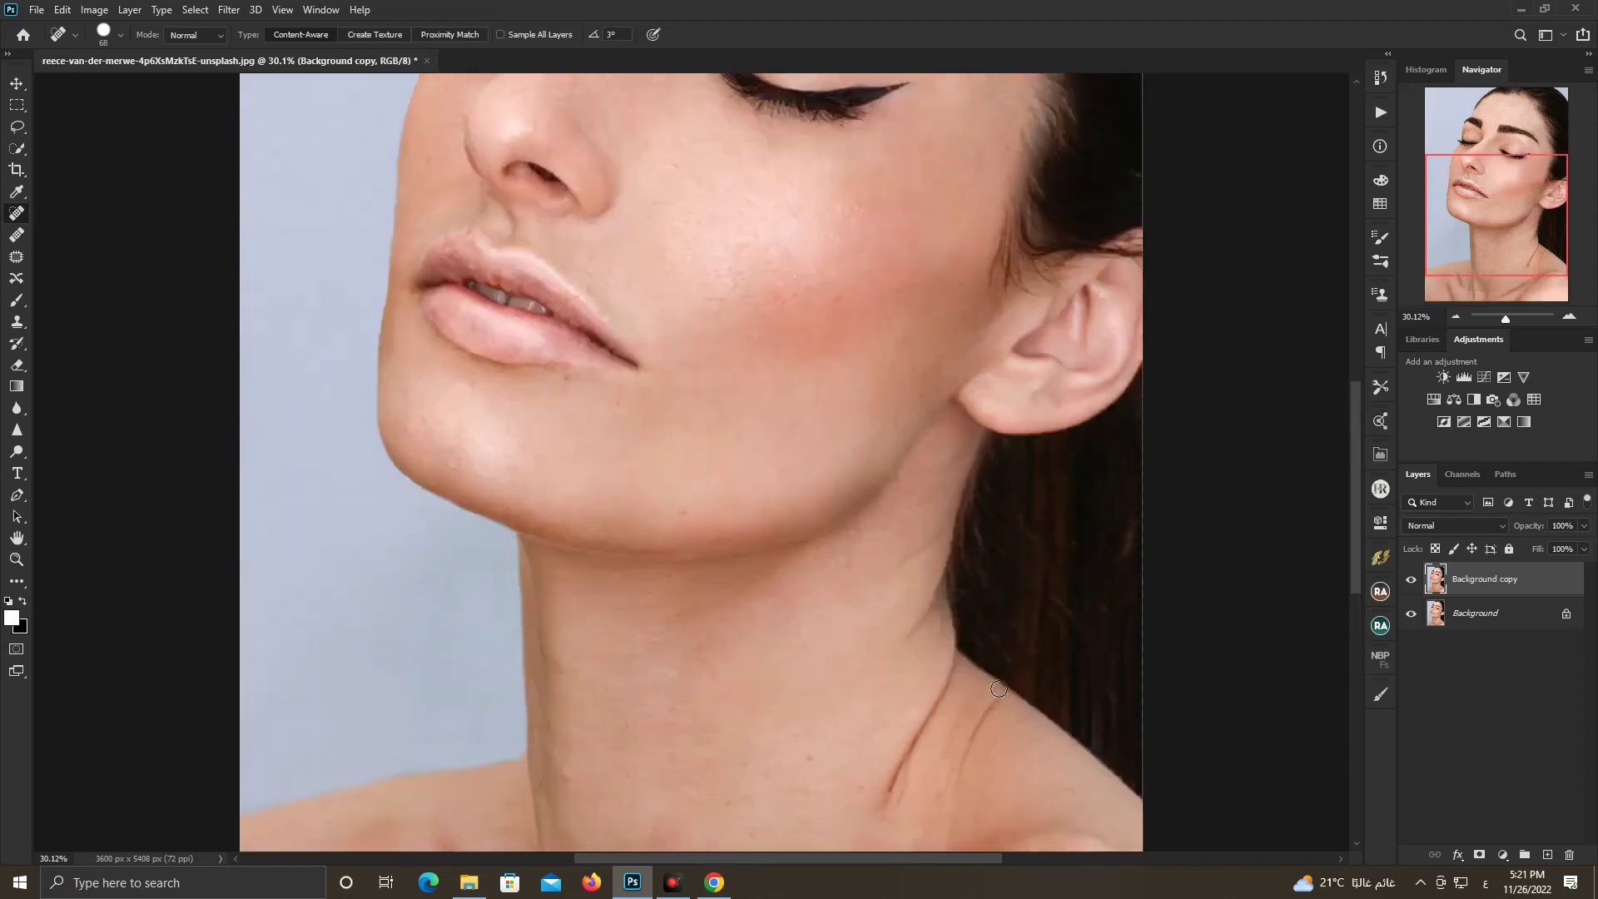
pyautogui.scroll(1, 999, 688)
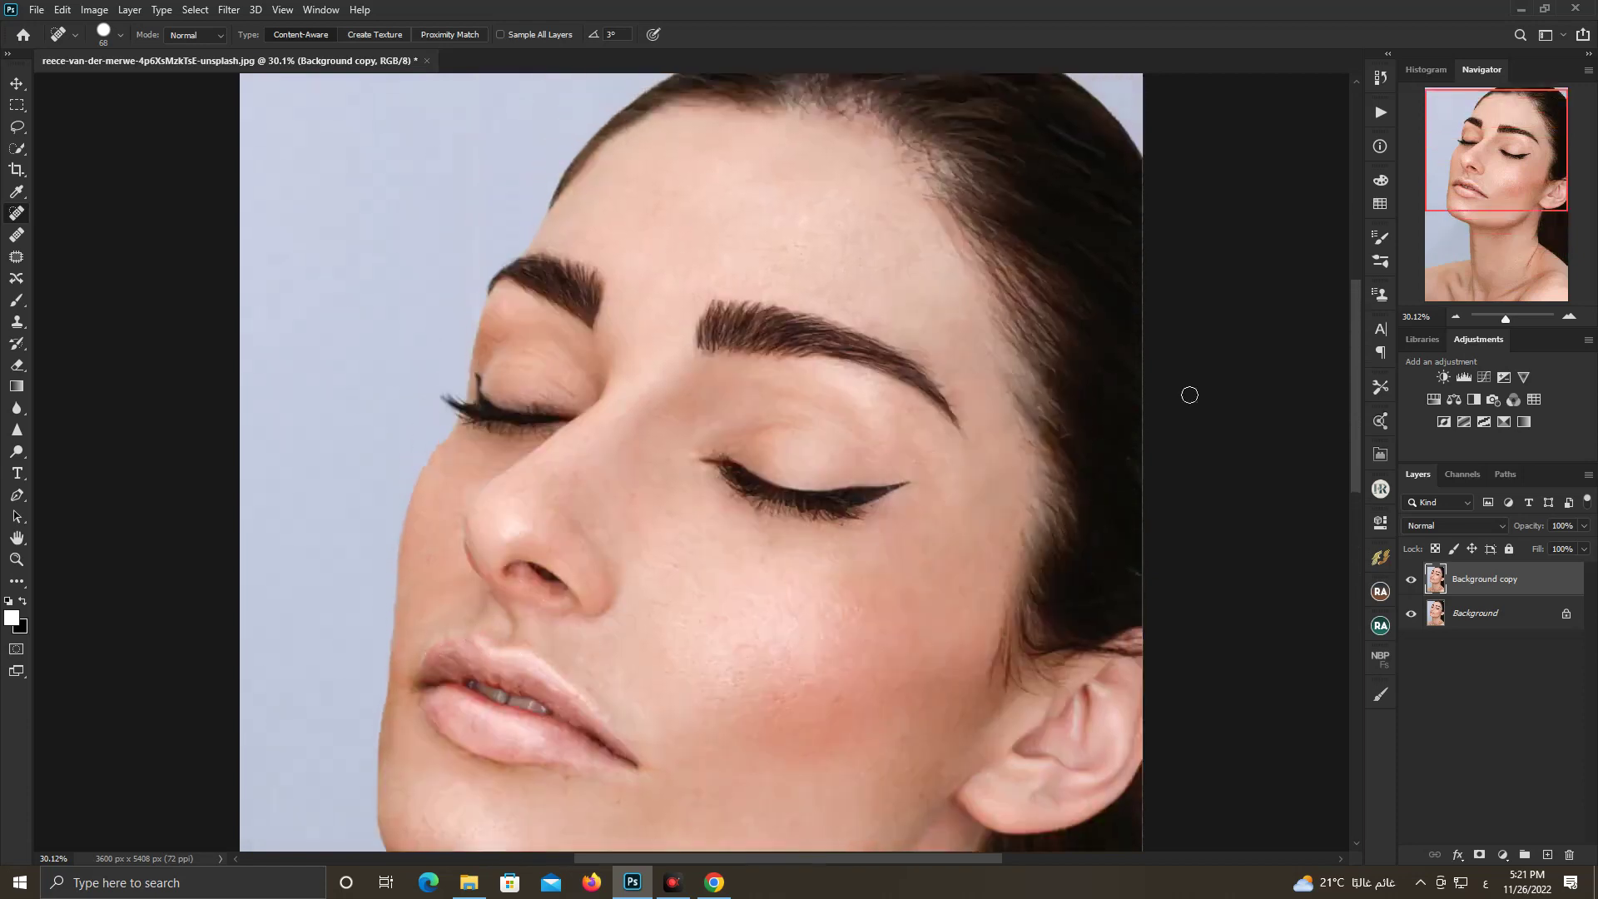
pyautogui.moveTo(1504, 321); pyautogui.dragTo(1502, 317)
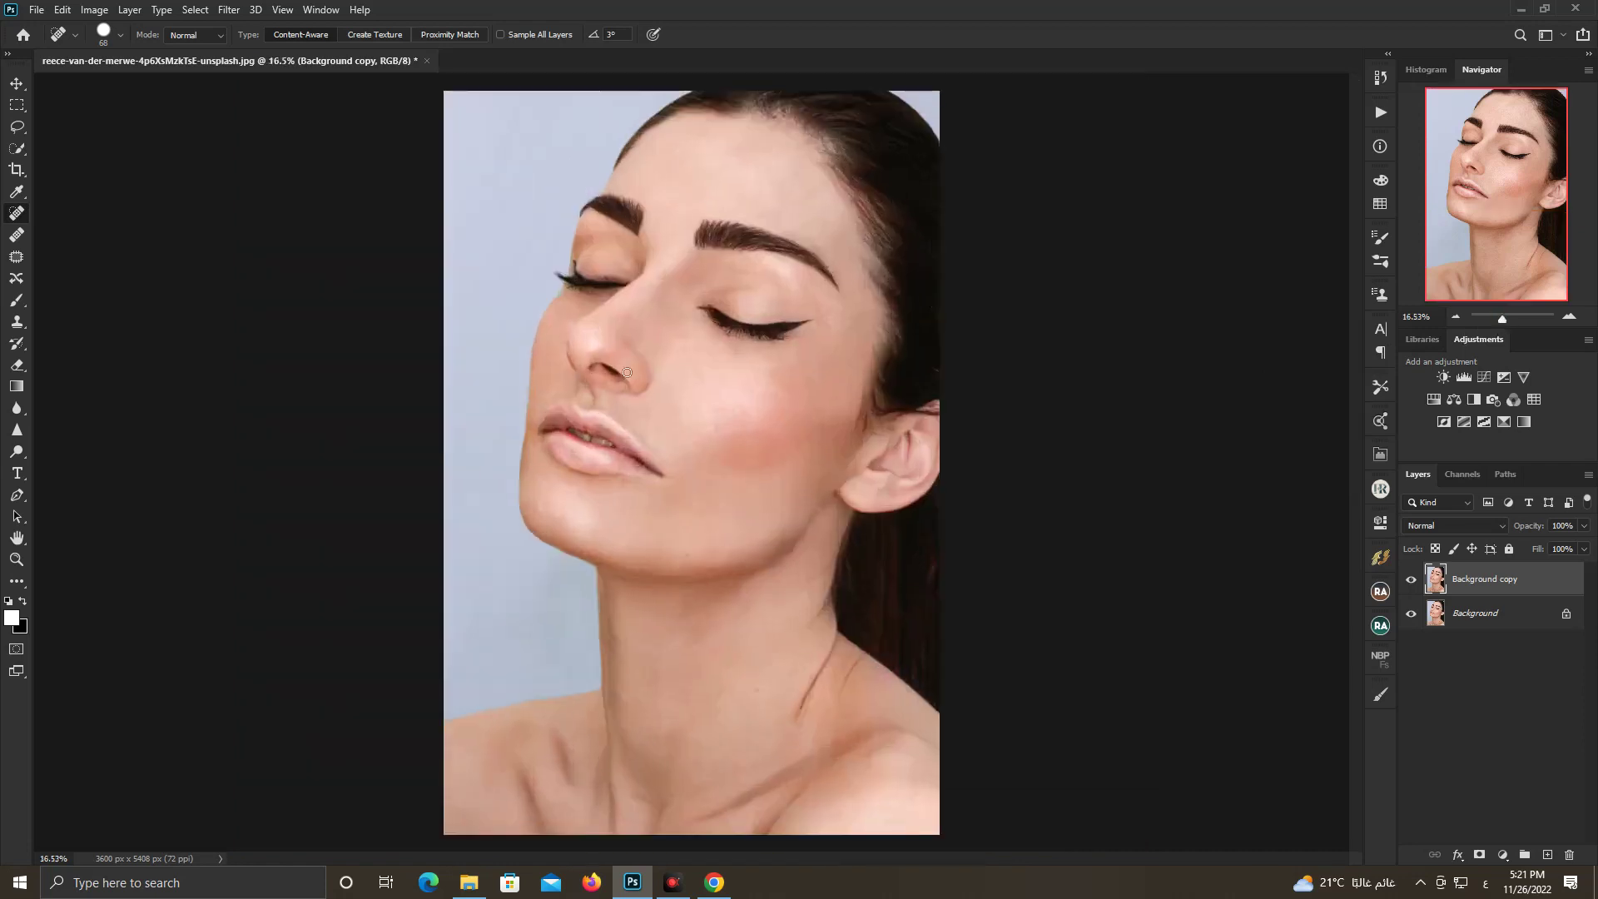
# Compare the healed copy with the original, then merge it with the Background layer
pyautogui.click(1411, 579)
pyautogui.click(1412, 579)
pyautogui.keyDown('shift'); pyautogui.click(1501, 624); pyautogui.keyUp('shift')
pyautogui.hotkey('ctrl', 'e')
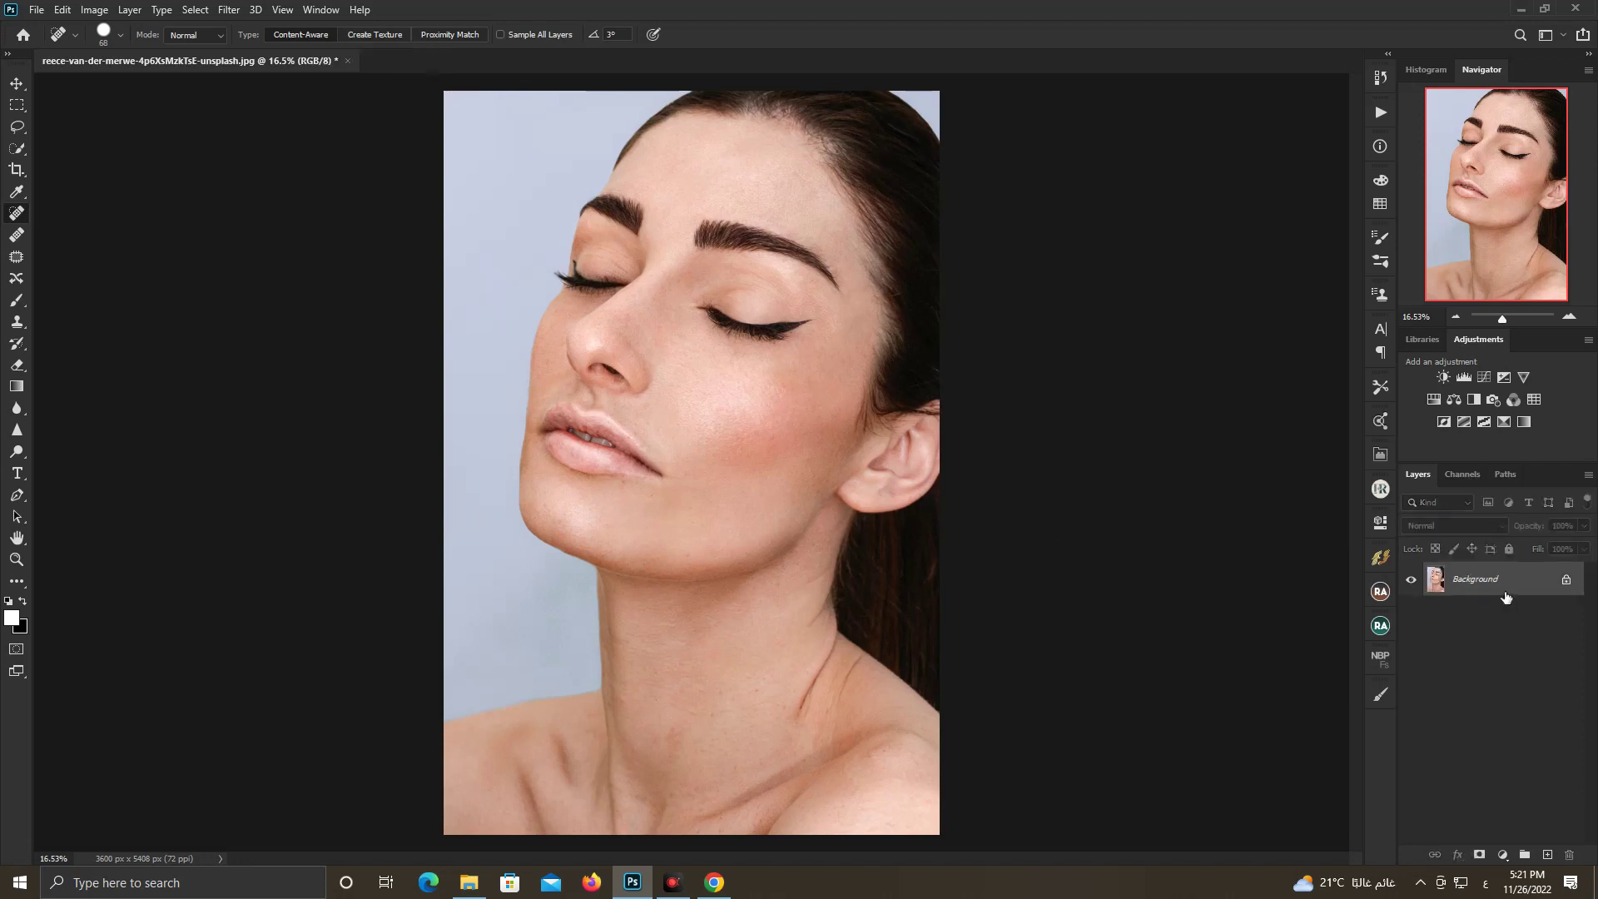
# Run the MUA Retouch Resurface action on the portrait with a Median radius of 10 pixels
pyautogui.click(1382, 593)
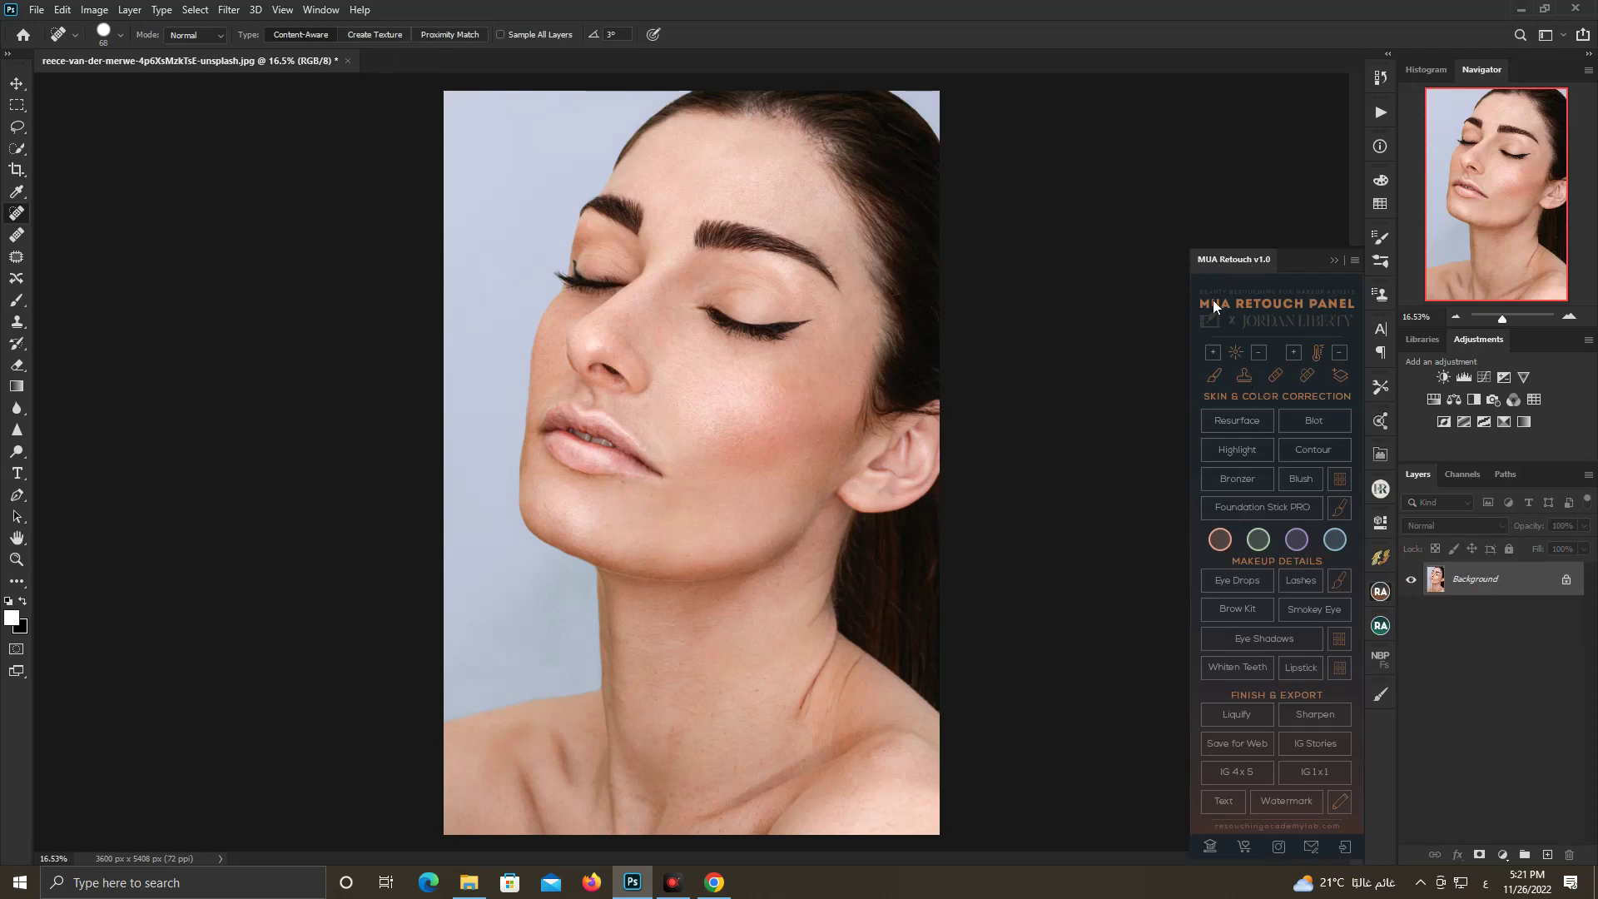
pyautogui.click(1228, 420)
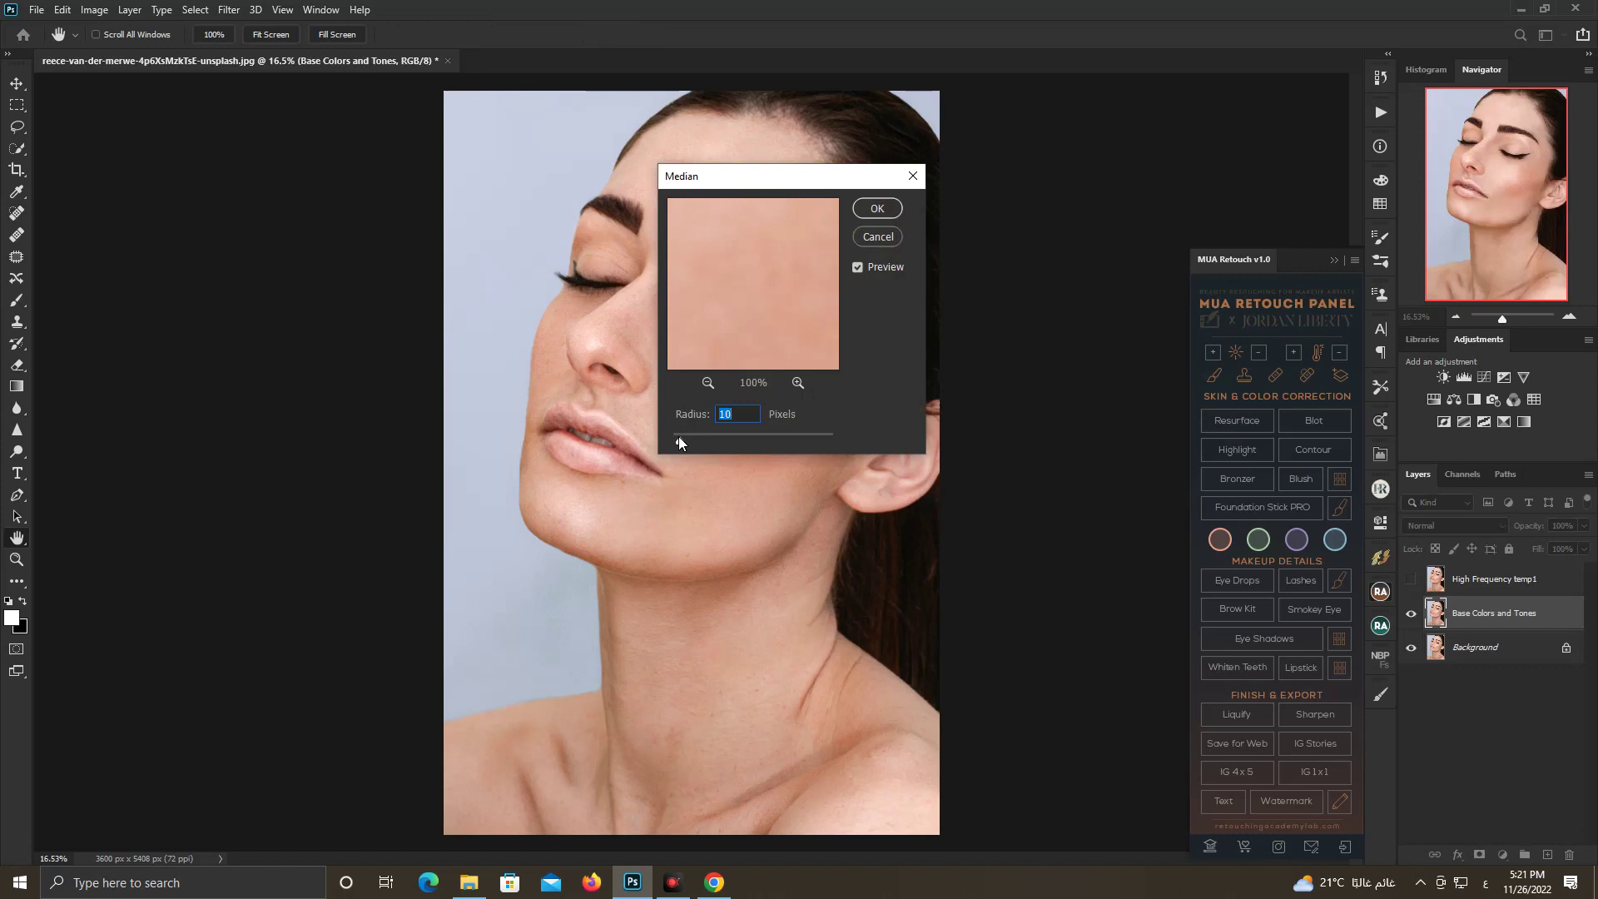
pyautogui.press('Return')
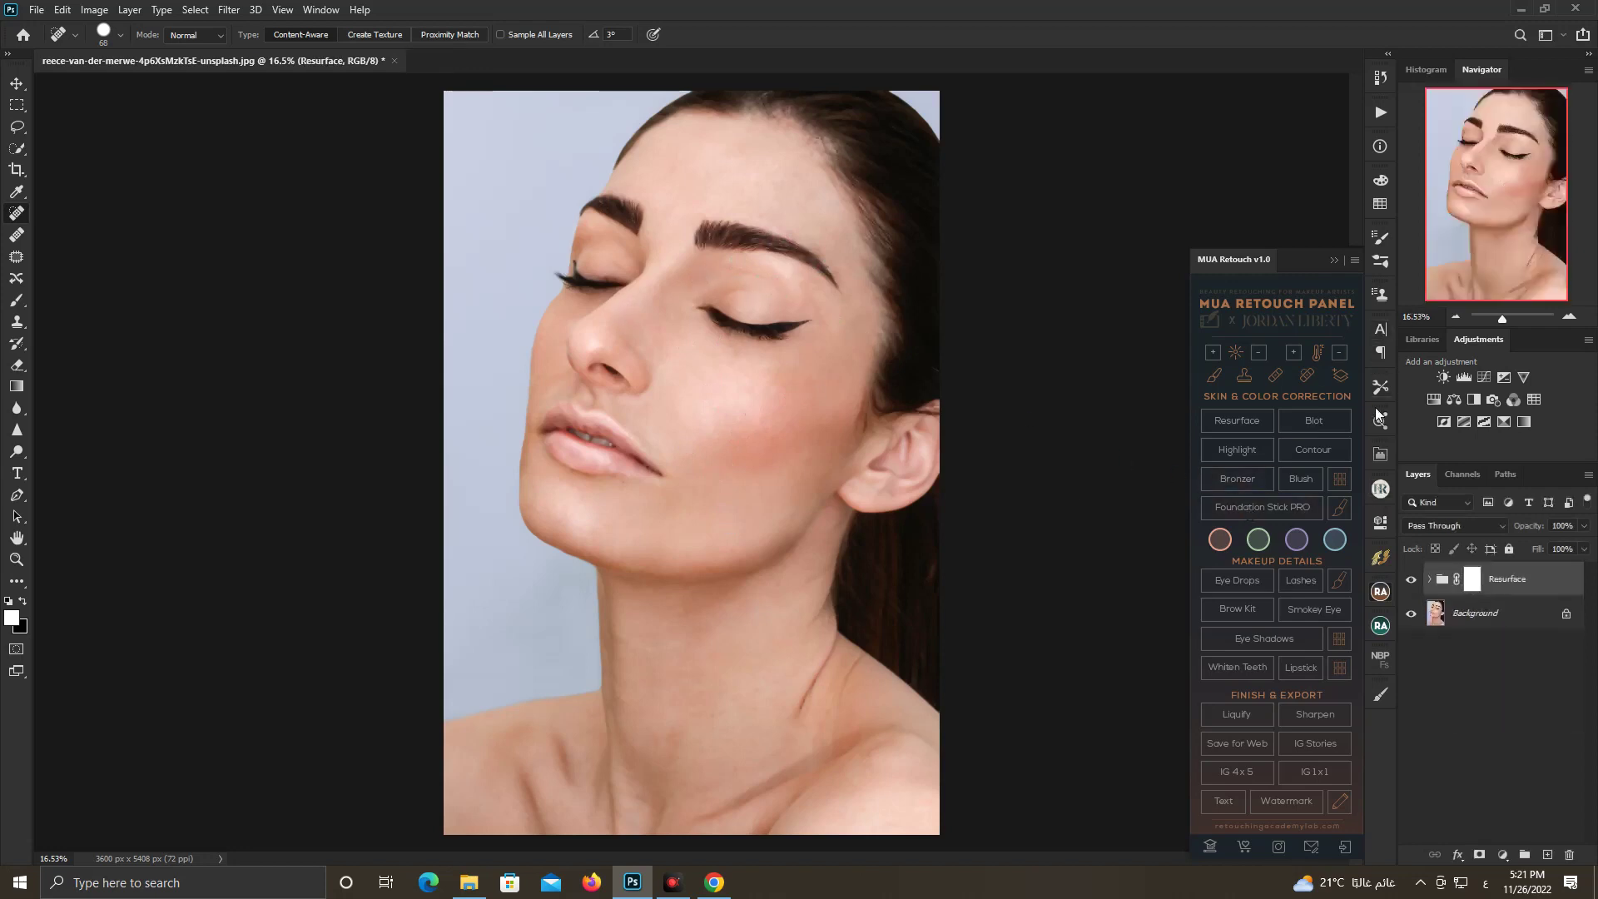
pyautogui.click(1378, 595)
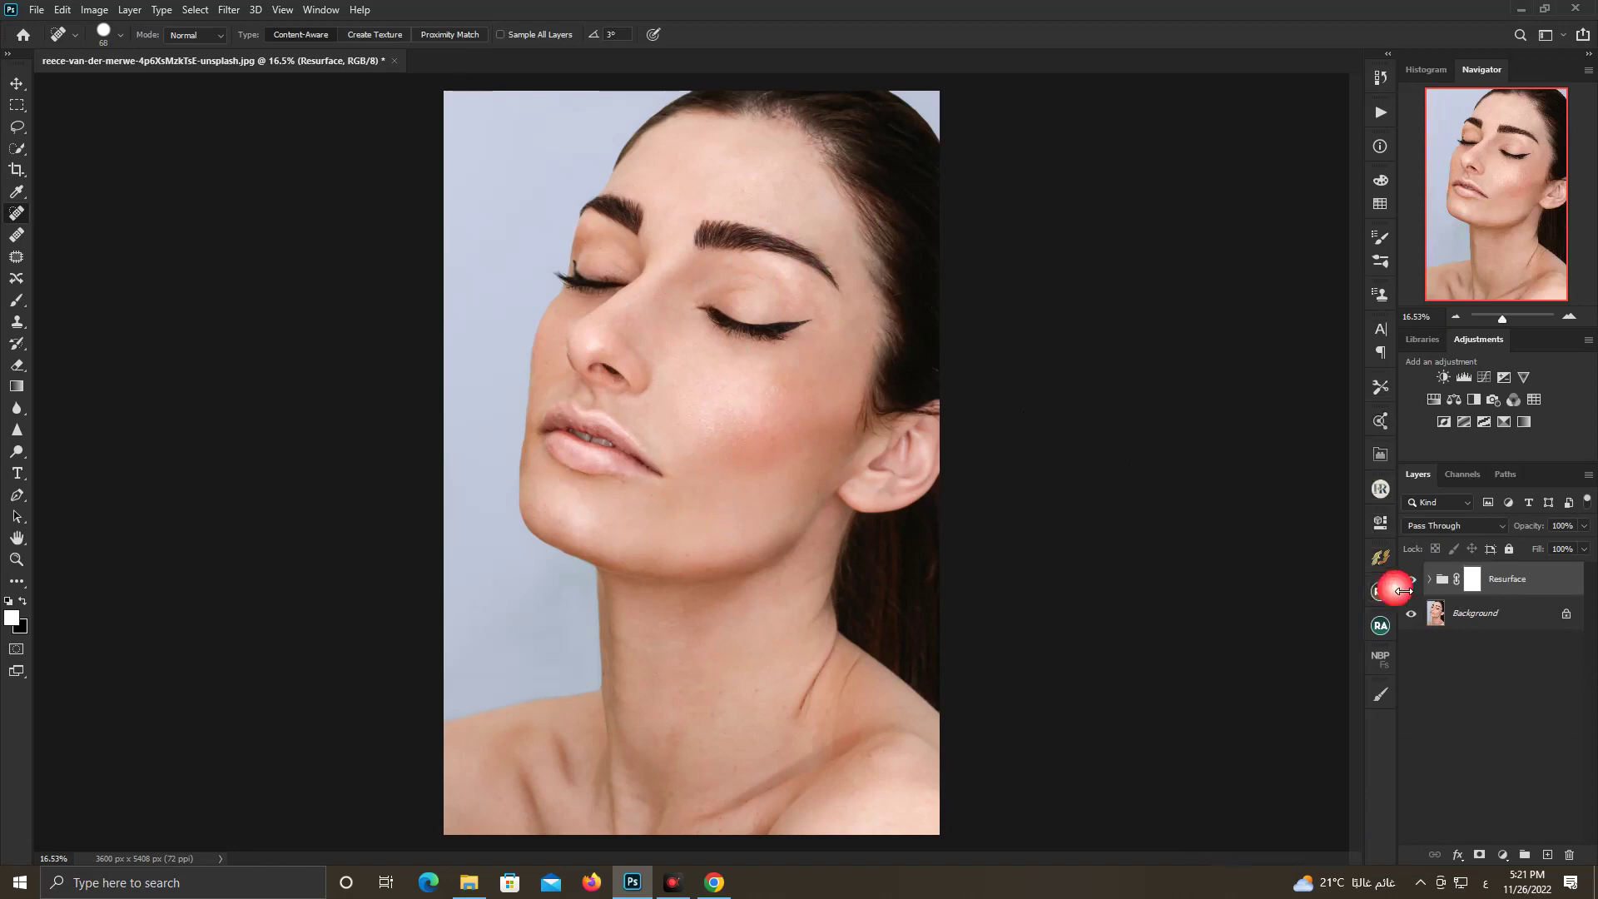
# Select the Base Colors and Tones layer in the Resurface group and set up the Mixer Brush at 200 px
pyautogui.click(1430, 579)
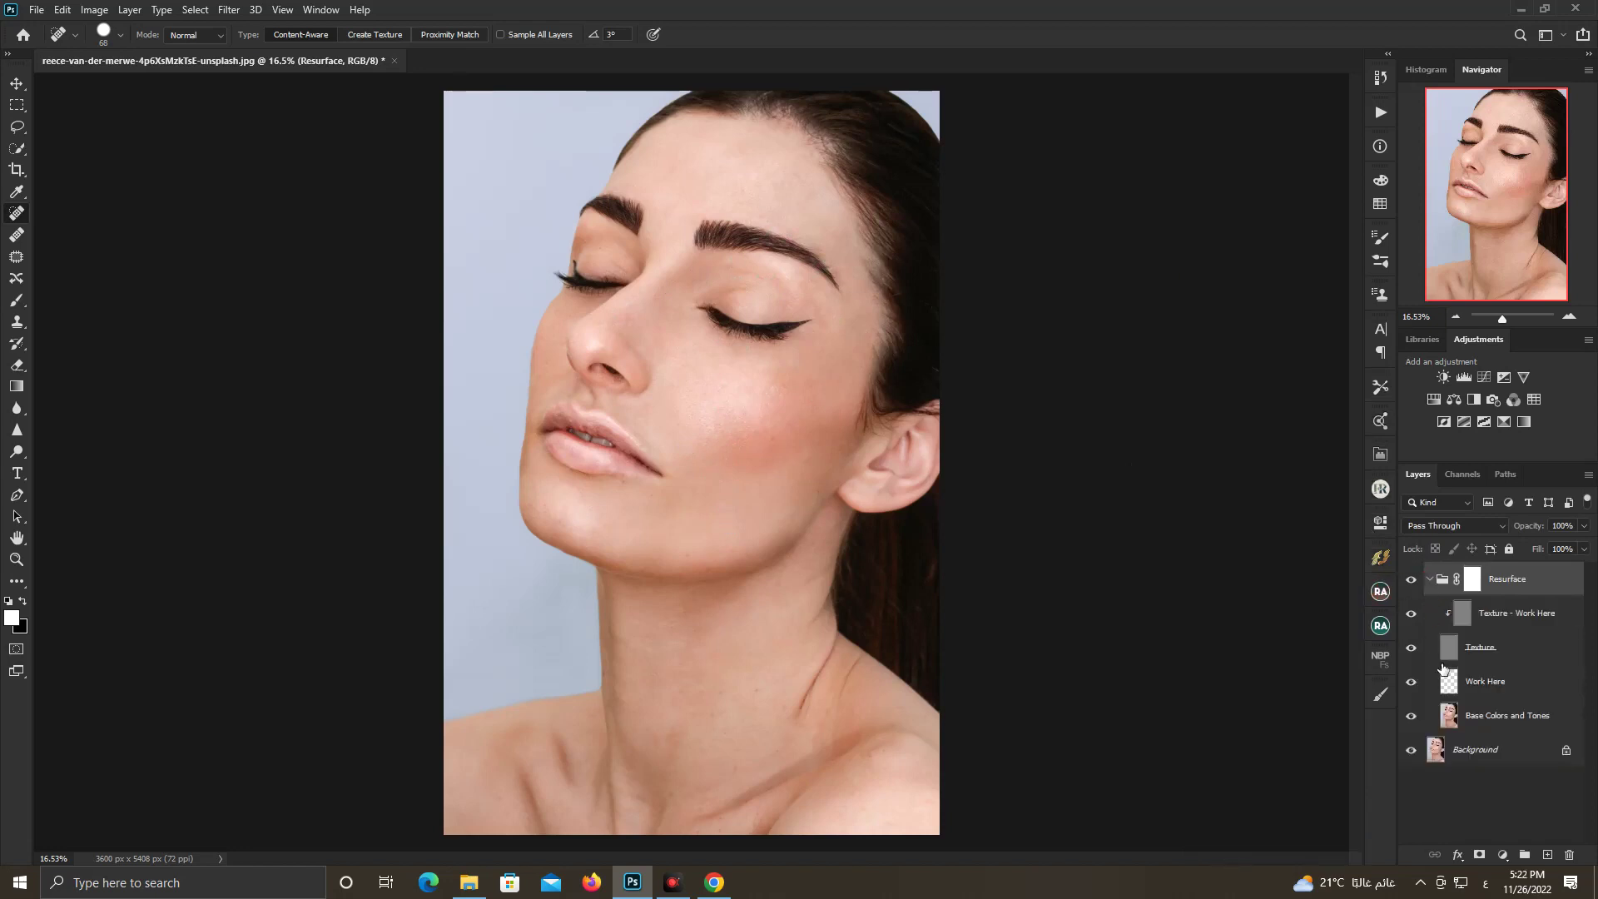
pyautogui.click(1487, 710)
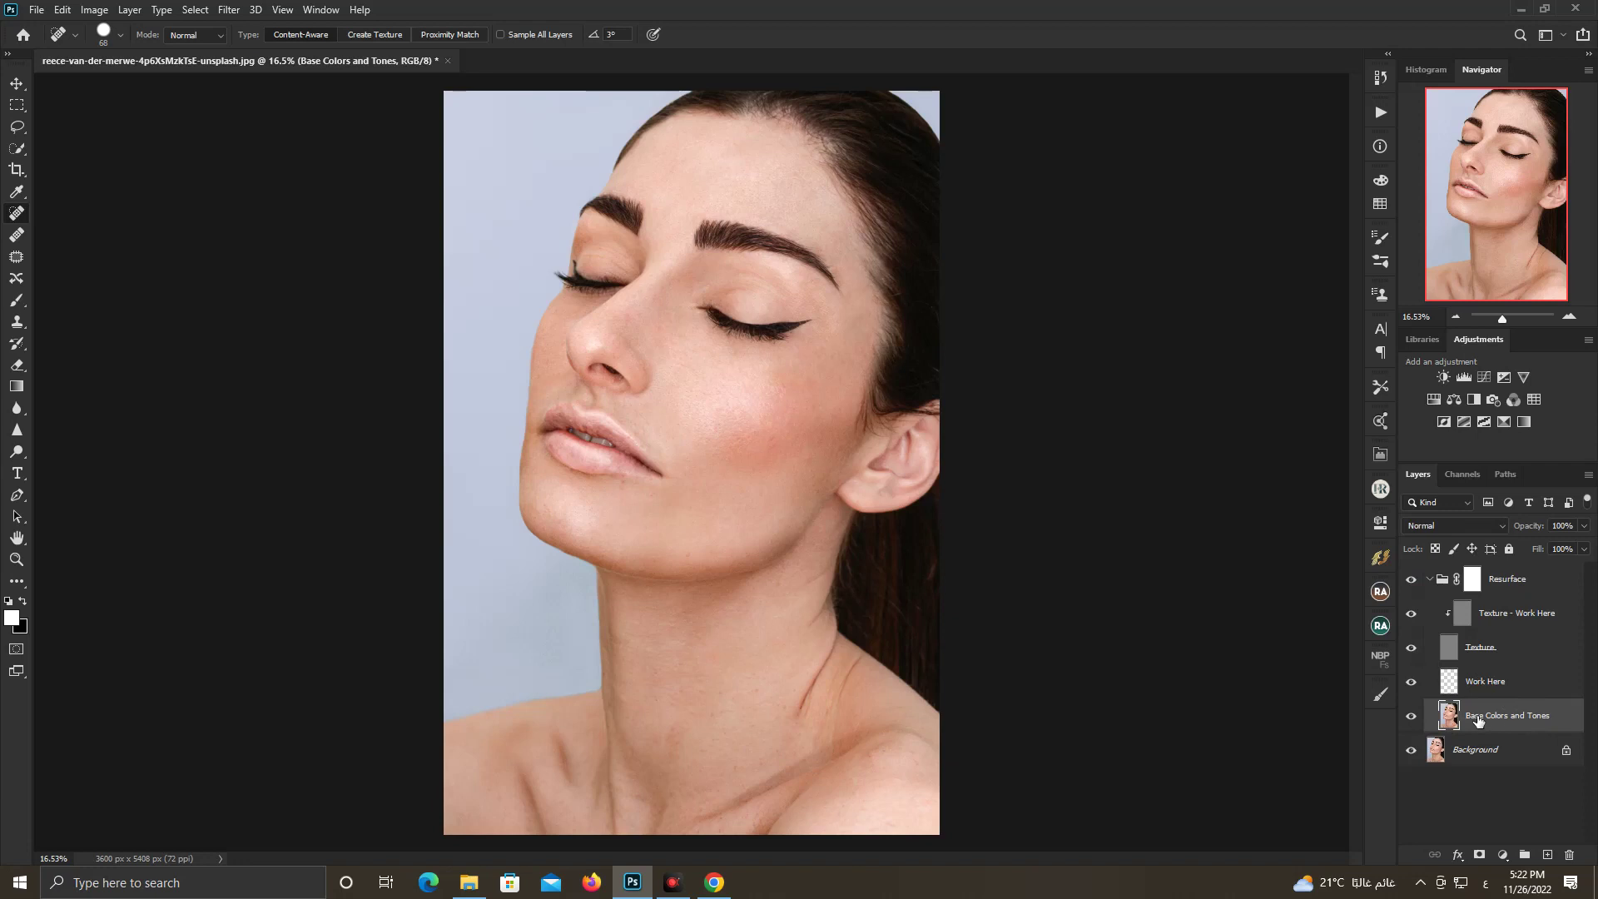
pyautogui.moveTo(1503, 323); pyautogui.dragTo(1508, 323)
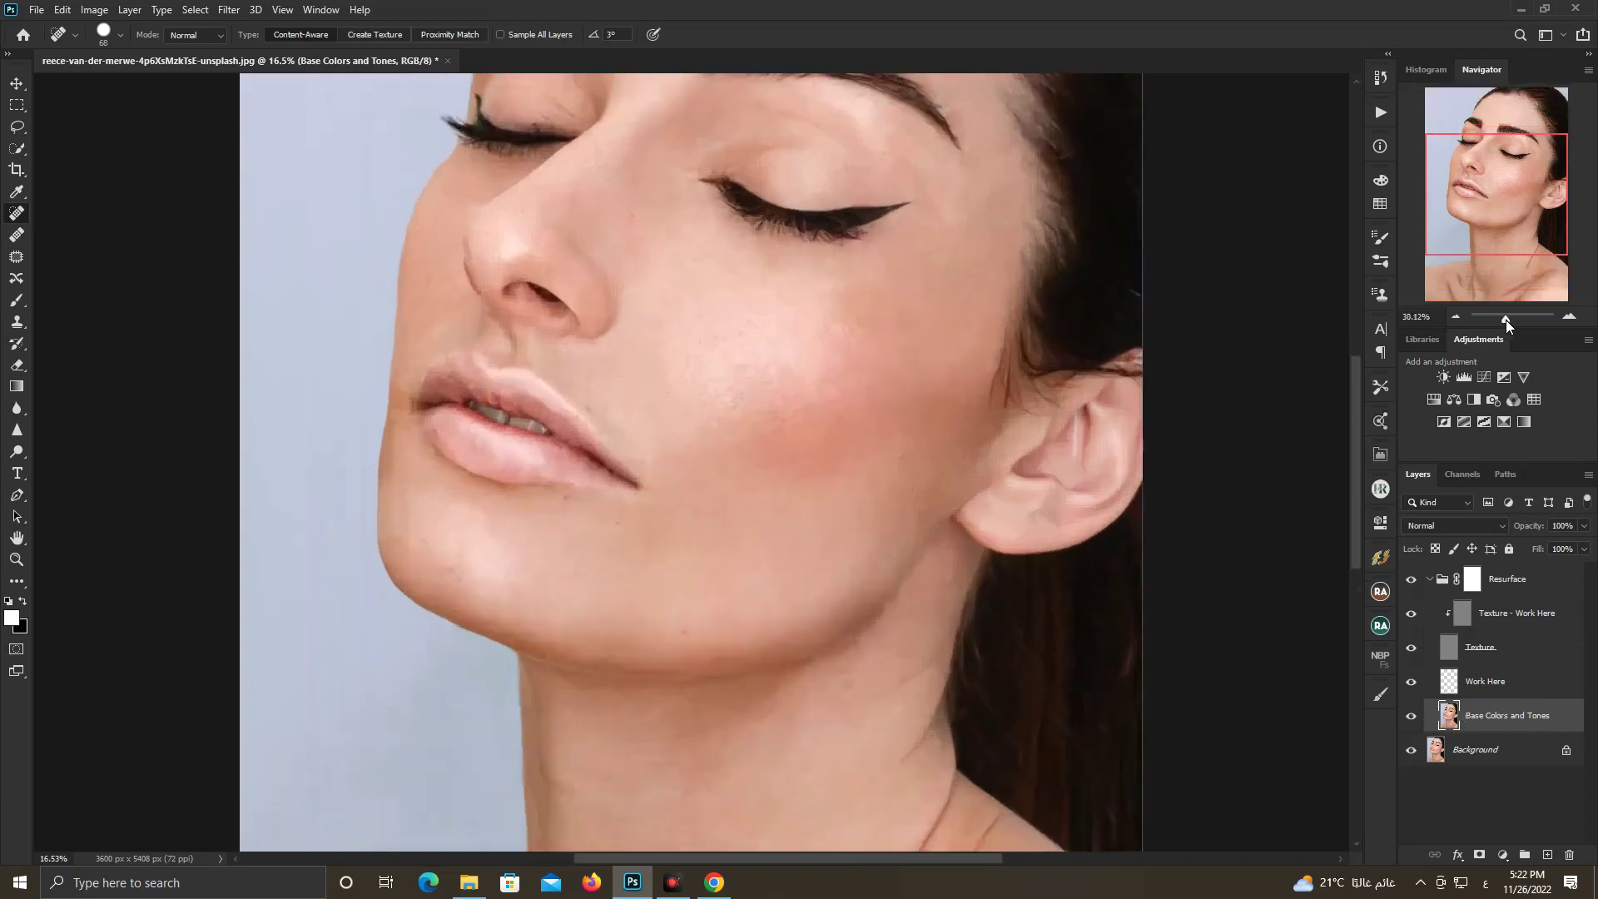
pyautogui.click(17, 582)
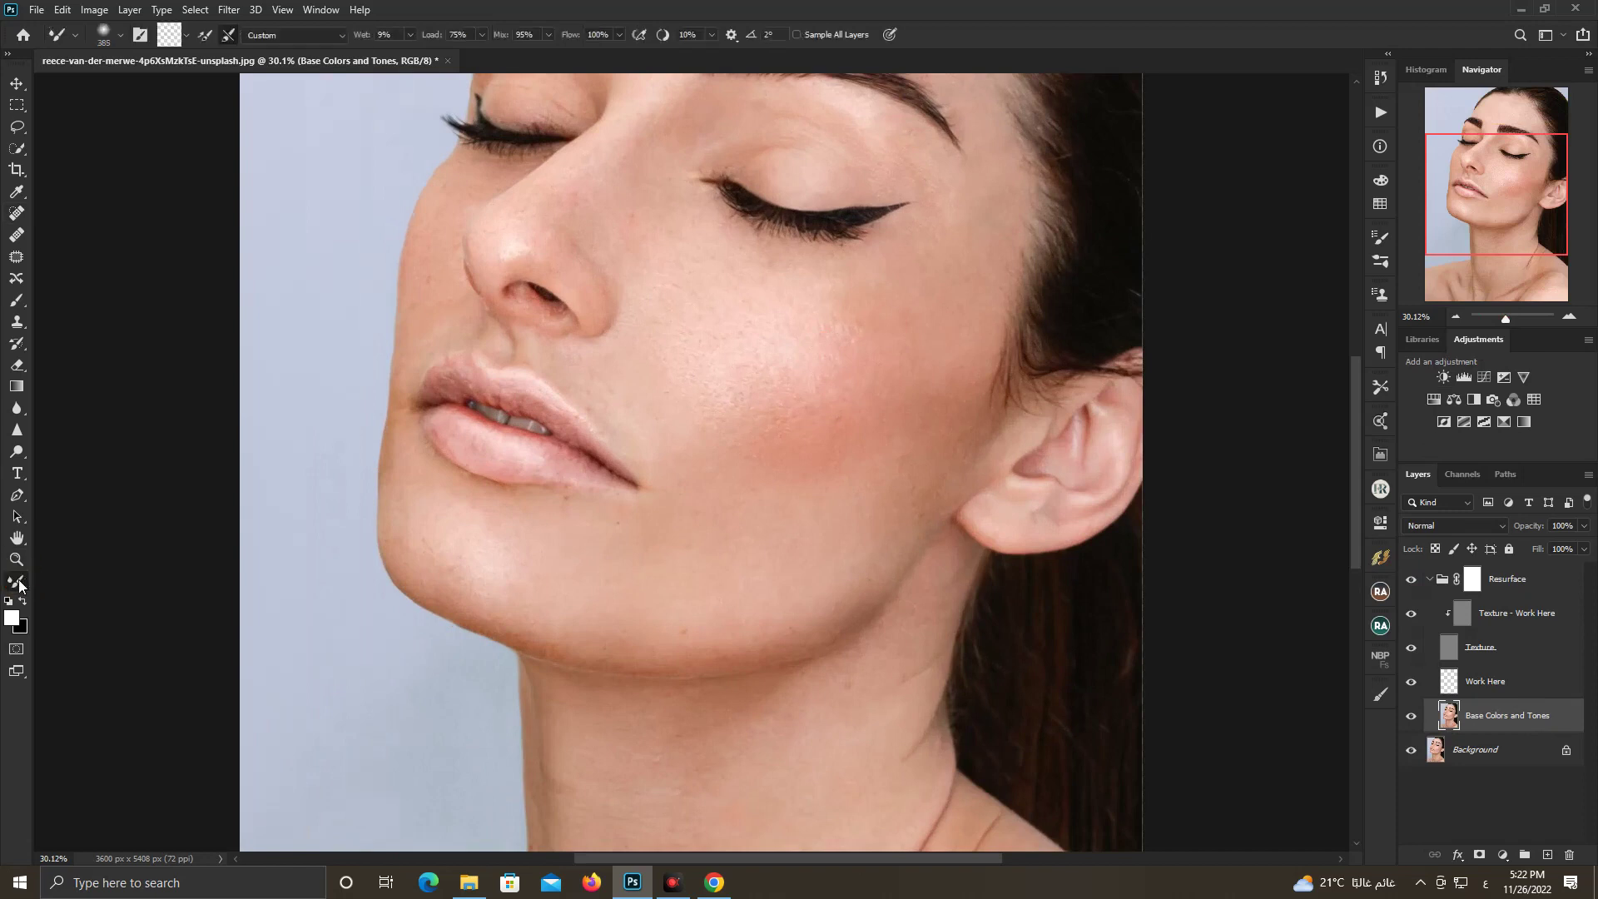
pyautogui.scroll(3, 1195, 474)
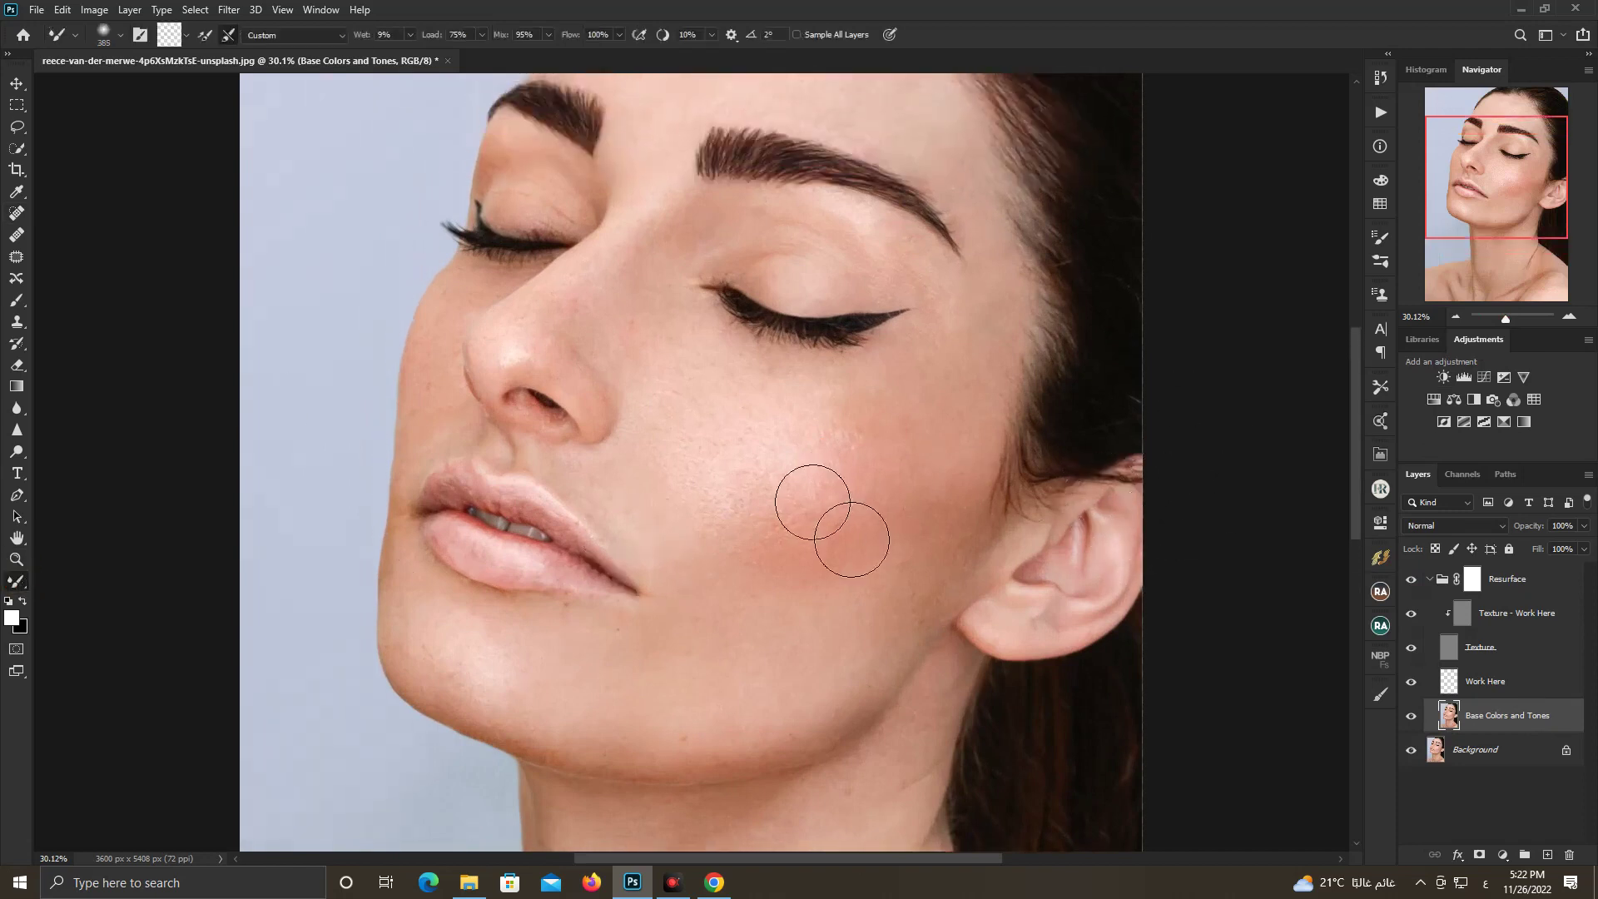
pyautogui.click(119, 35)
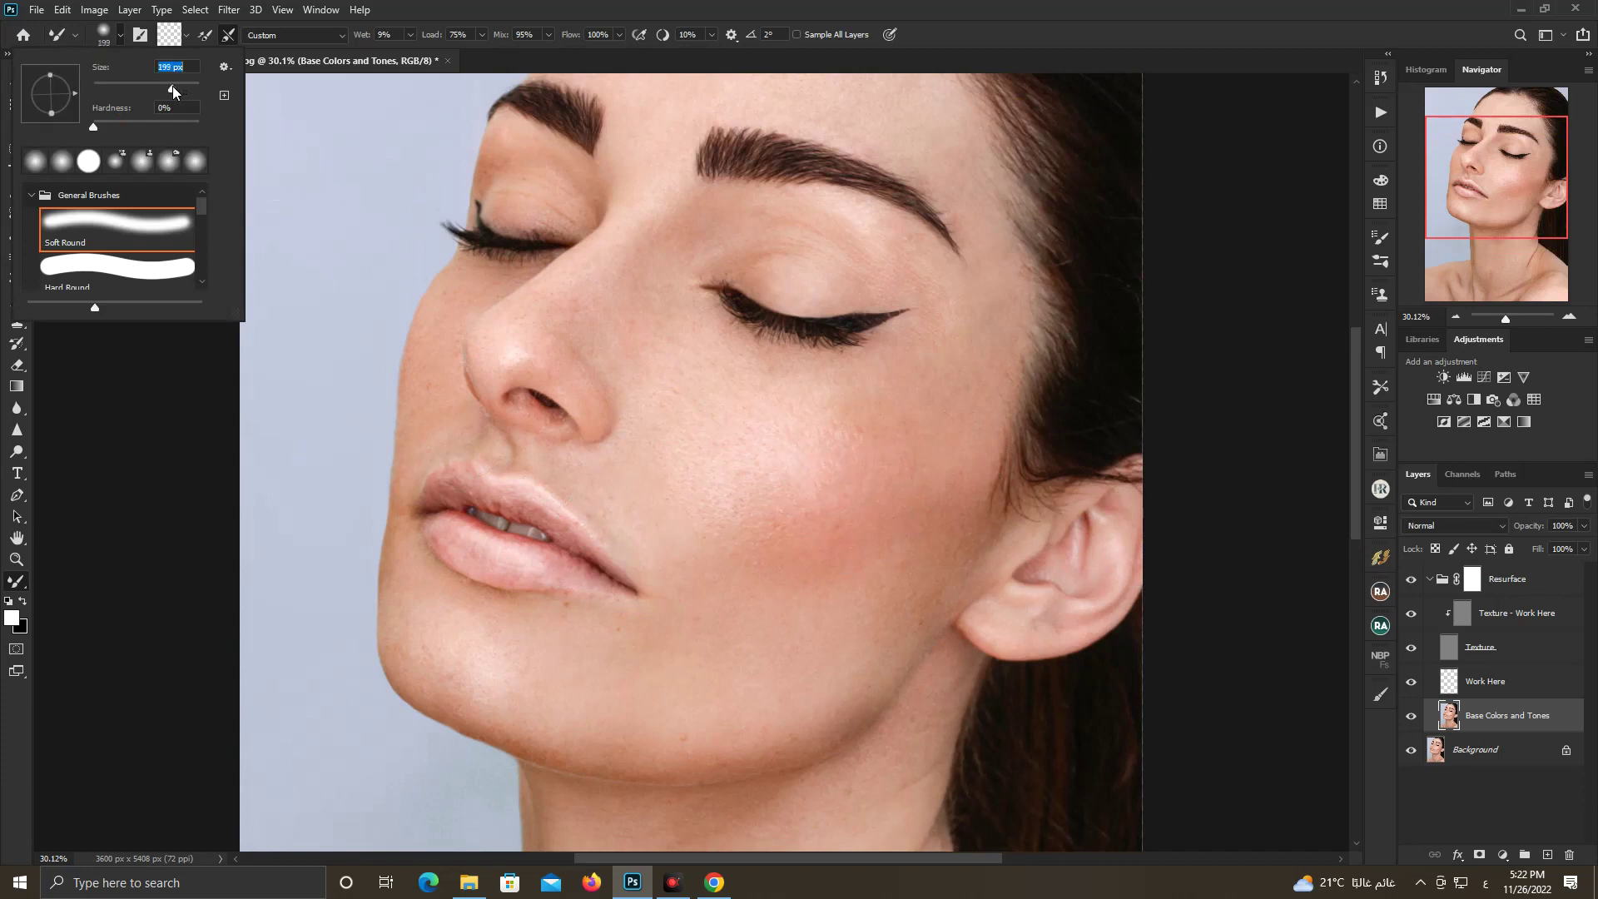
pyautogui.write('200')
pyautogui.press('Return')
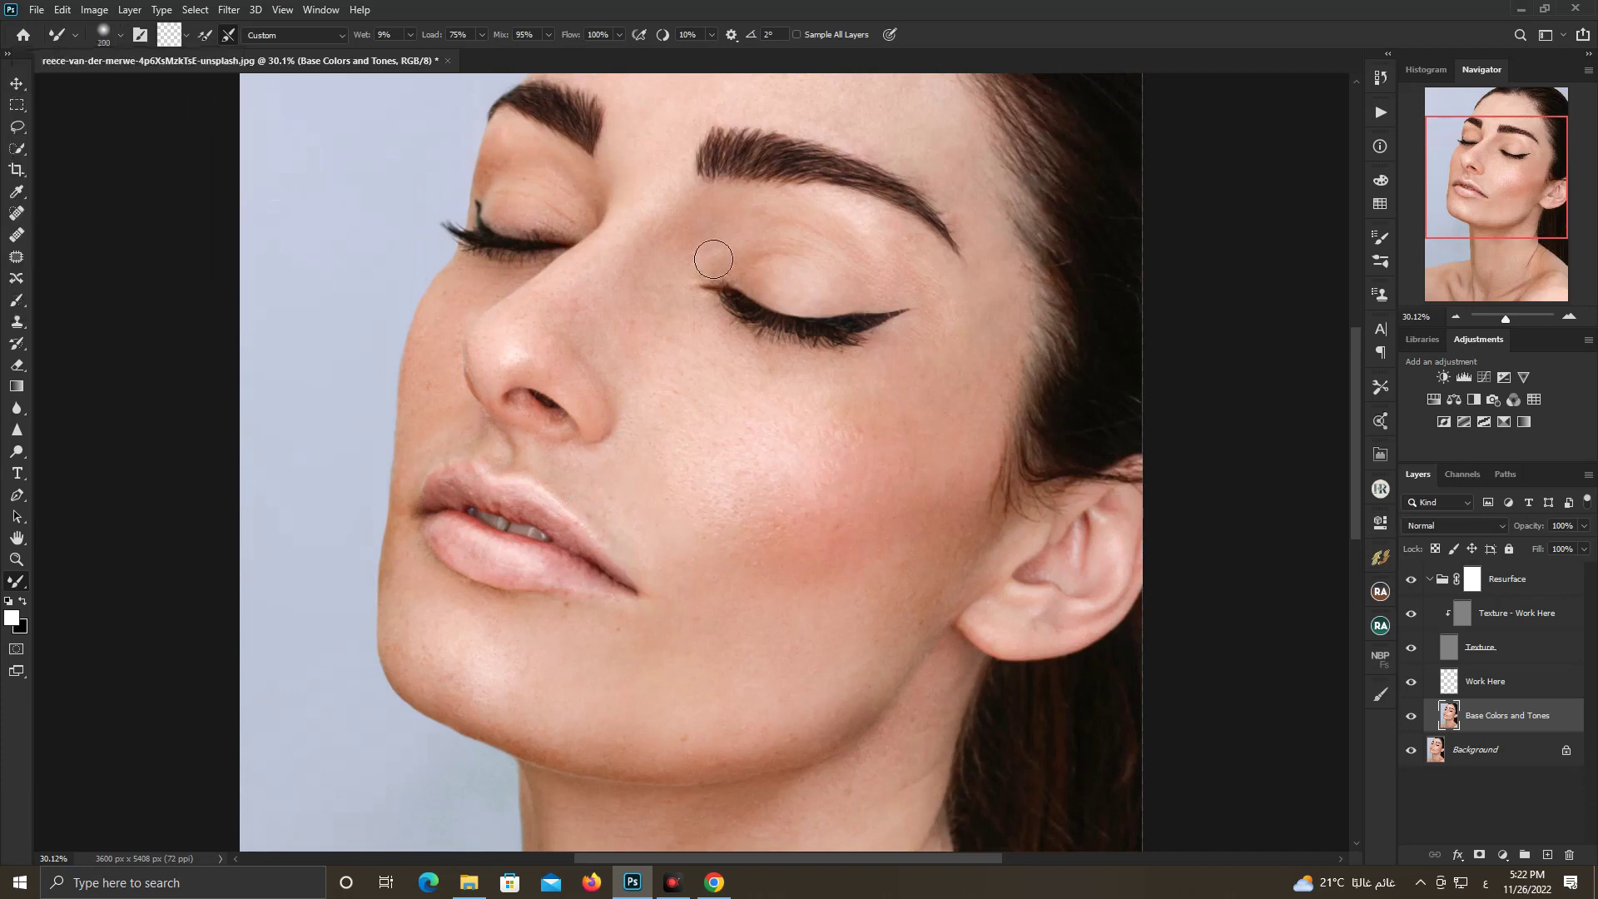
# Blend the skin tones on the side of the nose and across the near cheek with the Mixer Brush
pyautogui.click(1507, 321)
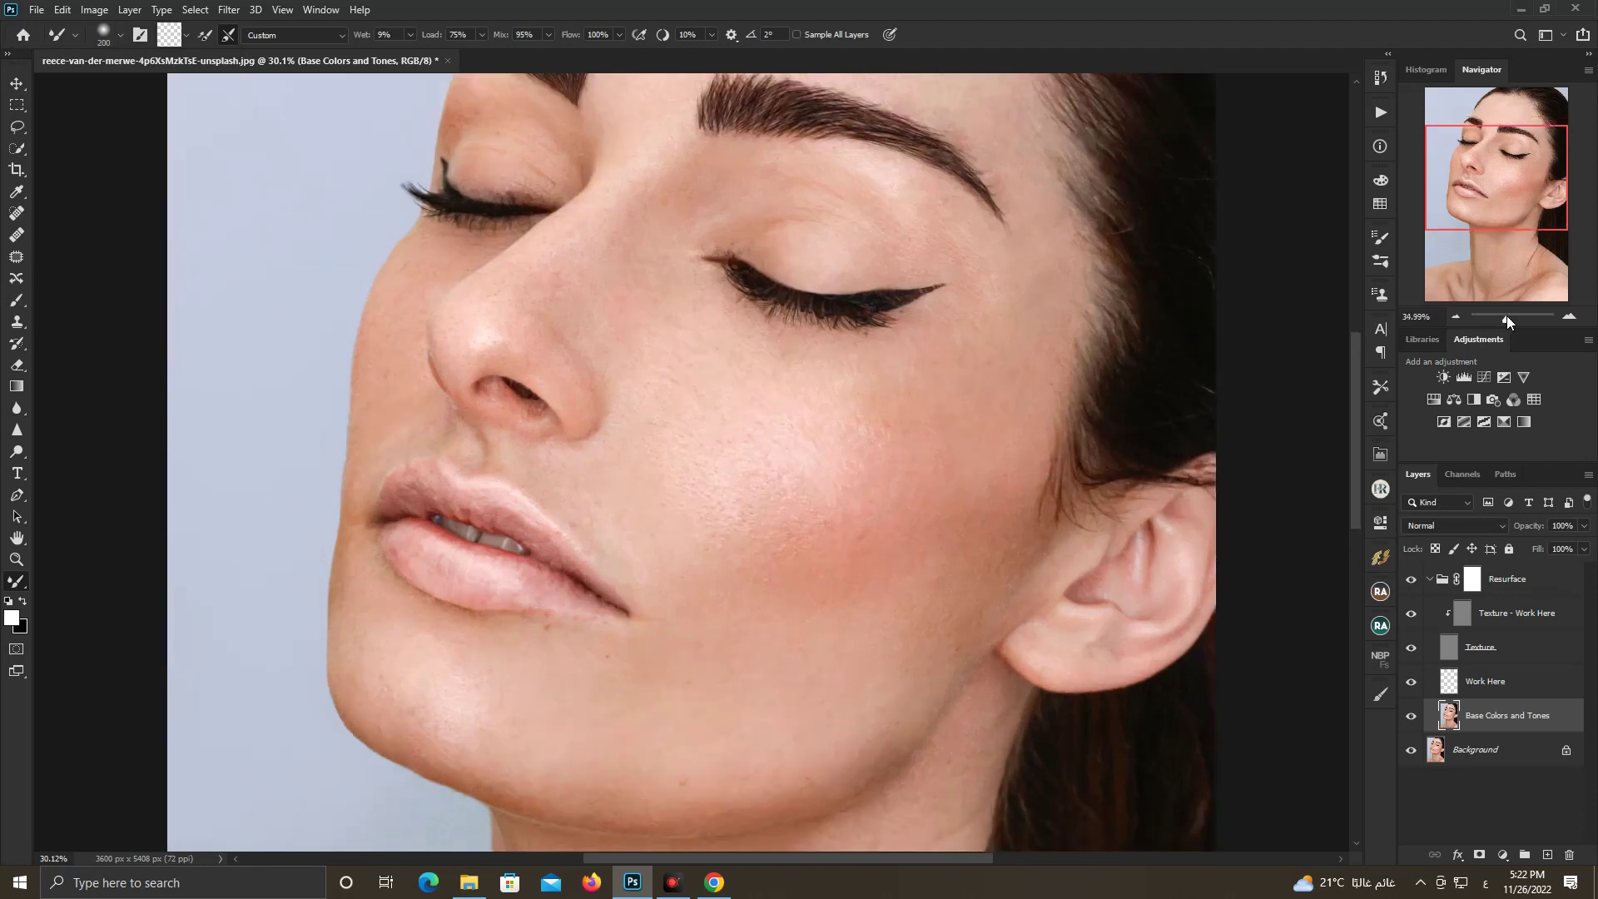
pyautogui.scroll(2, 614, 489)
pyautogui.moveTo(603, 501)
pyautogui.mouseDown()
pyautogui.moveTo(614, 528)
pyautogui.moveTo(546, 446)
pyautogui.moveTo(533, 466)
pyautogui.moveTo(503, 453)
pyautogui.moveTo(536, 413)
pyautogui.moveTo(464, 421)
pyautogui.moveTo(578, 389)
pyautogui.moveTo(603, 352)
pyautogui.moveTo(574, 346)
pyautogui.moveTo(635, 314)
pyautogui.moveTo(617, 353)
pyautogui.moveTo(632, 310)
pyautogui.mouseUp()
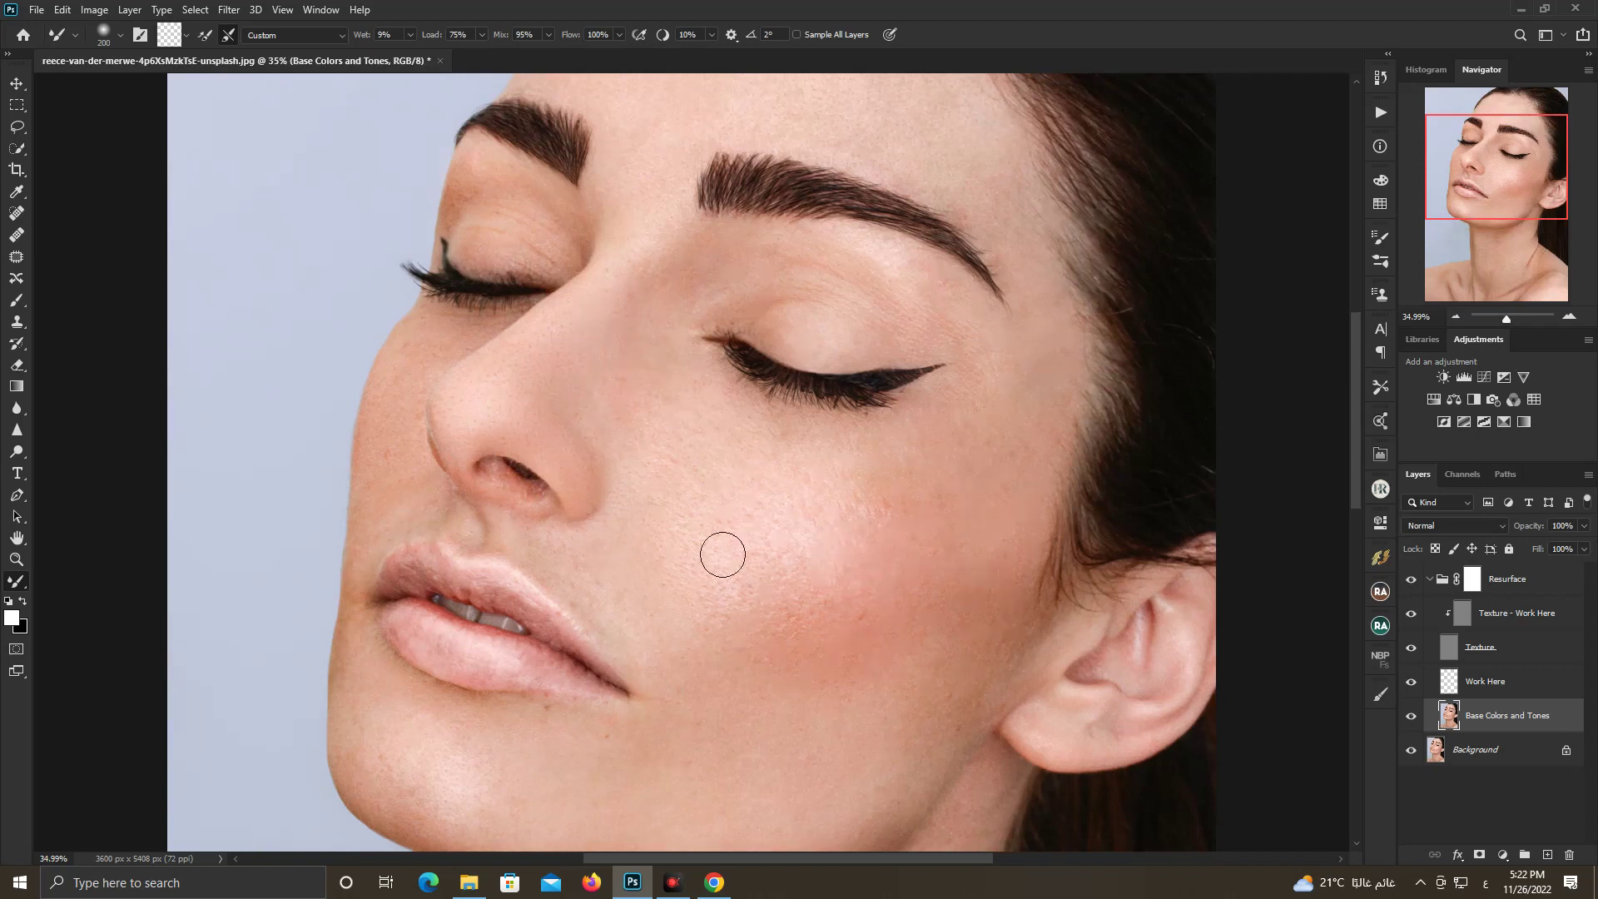
pyautogui.moveTo(592, 425)
pyautogui.mouseDown()
pyautogui.moveTo(610, 488)
pyautogui.moveTo(625, 392)
pyautogui.mouseUp()
pyautogui.click(759, 659)
pyautogui.moveTo(698, 531)
pyautogui.mouseDown()
pyautogui.moveTo(657, 442)
pyautogui.moveTo(792, 532)
pyautogui.moveTo(738, 527)
pyautogui.moveTo(881, 575)
pyautogui.moveTo(802, 492)
pyautogui.moveTo(785, 642)
pyautogui.moveTo(721, 496)
pyautogui.moveTo(787, 469)
pyautogui.moveTo(732, 428)
pyautogui.moveTo(732, 475)
pyautogui.moveTo(800, 496)
pyautogui.moveTo(818, 522)
pyautogui.moveTo(866, 539)
pyautogui.moveTo(956, 517)
pyautogui.moveTo(900, 567)
pyautogui.moveTo(792, 592)
pyautogui.moveTo(678, 589)
pyautogui.moveTo(710, 600)
pyautogui.moveTo(688, 659)
pyautogui.moveTo(752, 666)
pyautogui.moveTo(674, 485)
pyautogui.moveTo(749, 667)
pyautogui.moveTo(905, 638)
pyautogui.moveTo(902, 685)
pyautogui.moveTo(777, 689)
pyautogui.moveTo(885, 596)
pyautogui.mouseUp()
# Smooth the skin tones along the chin and jaw and on the outer cheek beside the near eye
pyautogui.scroll(-3, 929, 532)
pyautogui.scroll(-2, 929, 533)
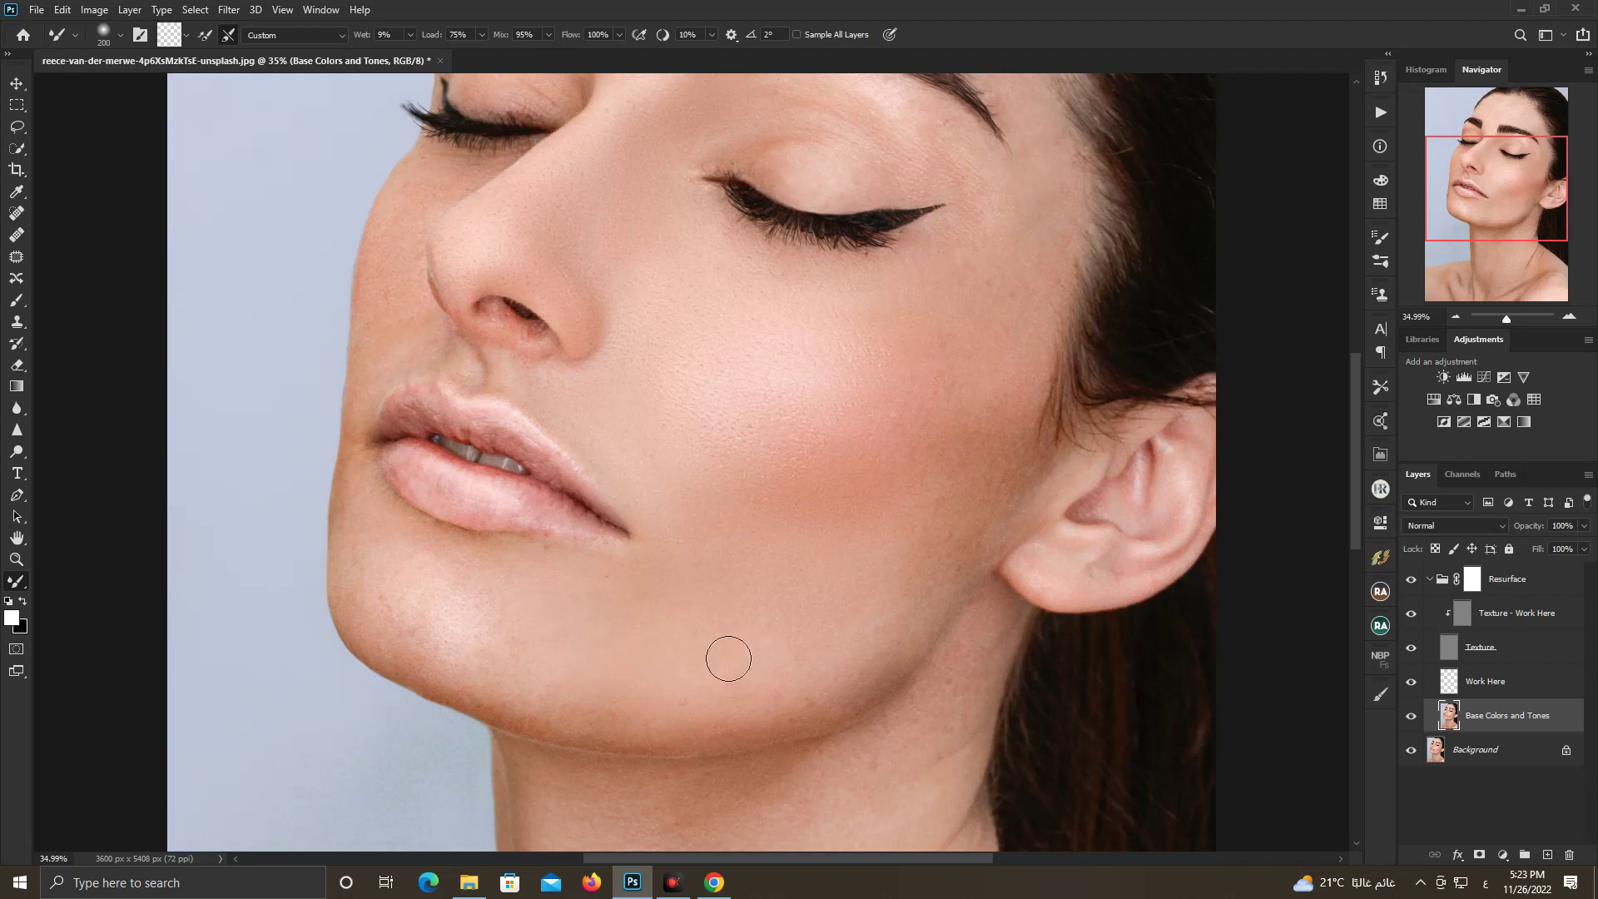
pyautogui.click(696, 675)
pyautogui.scroll(3, 924, 599)
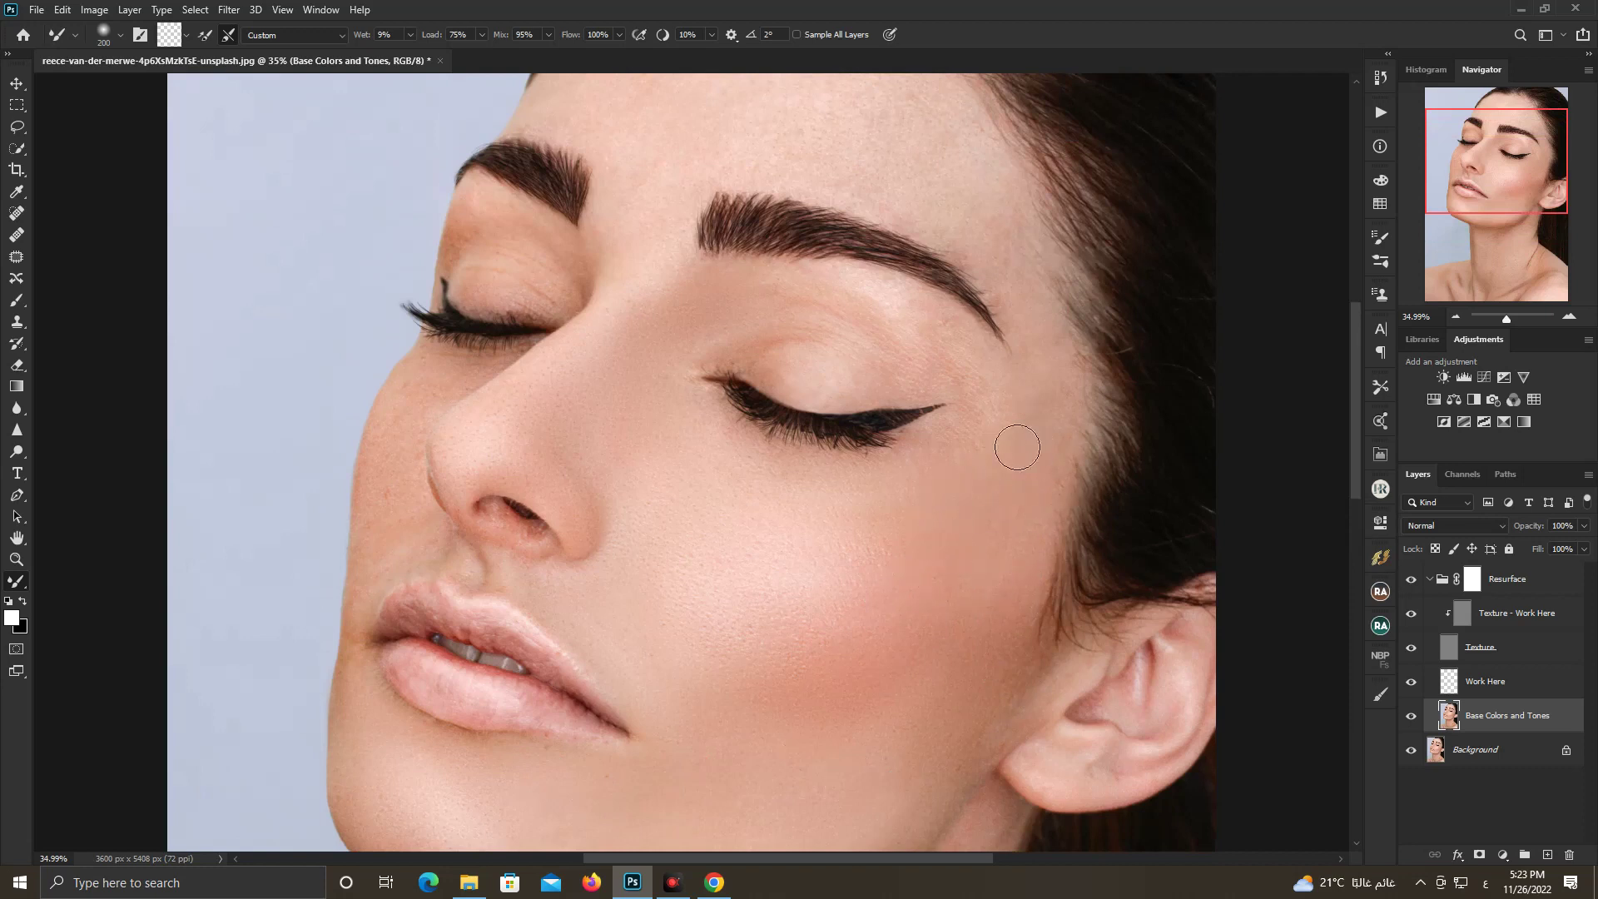
pyautogui.moveTo(968, 503); pyautogui.dragTo(992, 527)
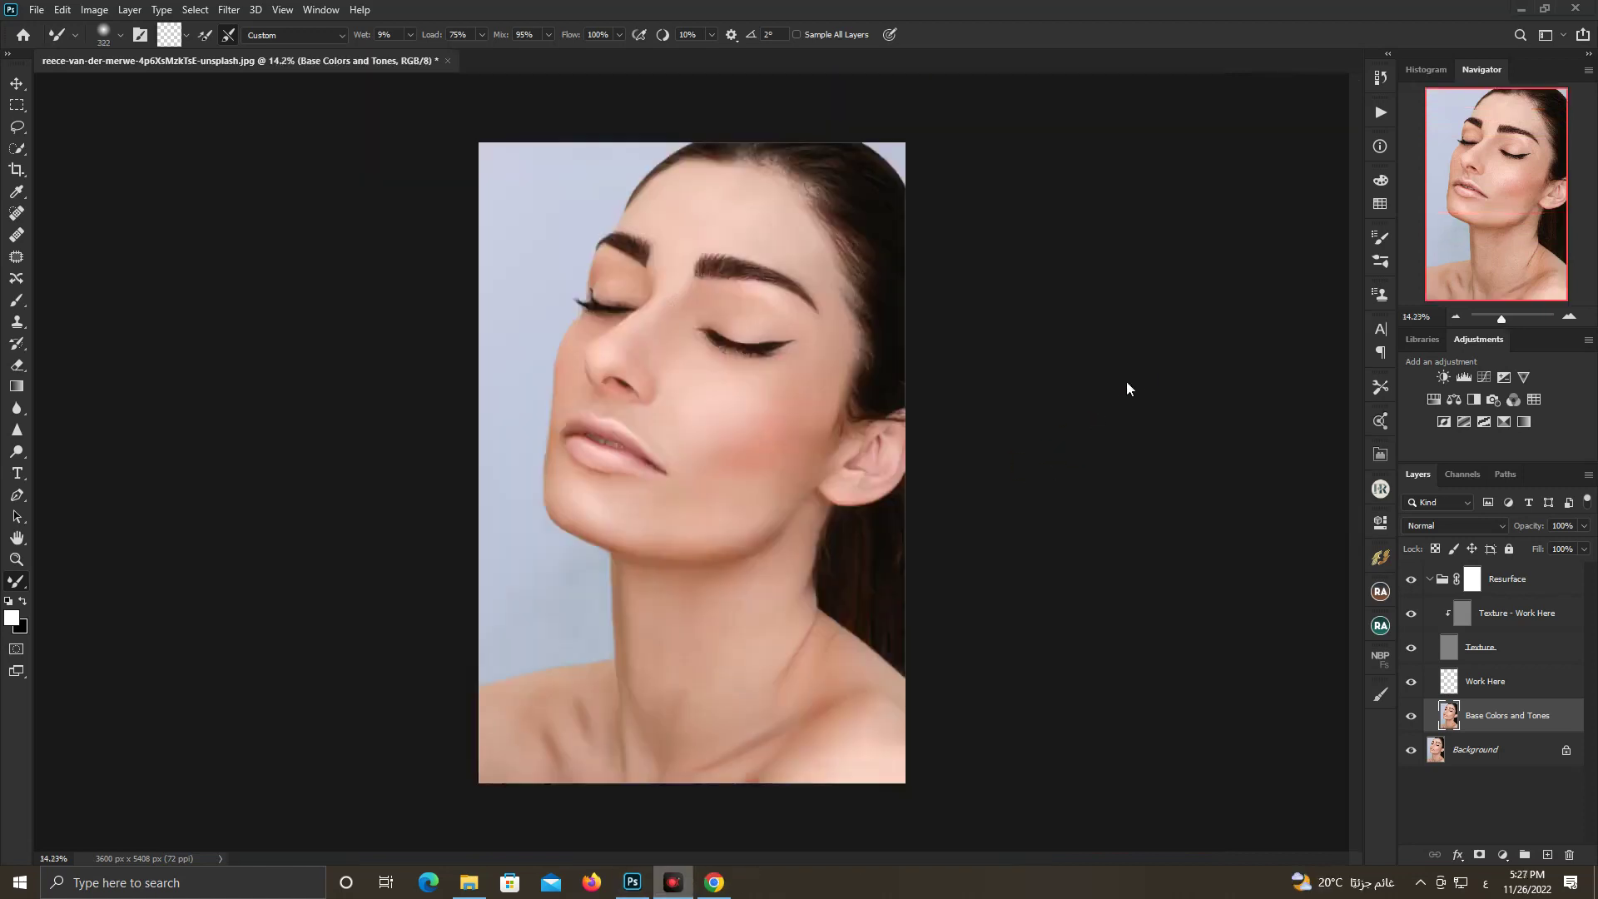
# Compare the smoothed portrait with and without the Resurface group
pyautogui.click(1132, 382)
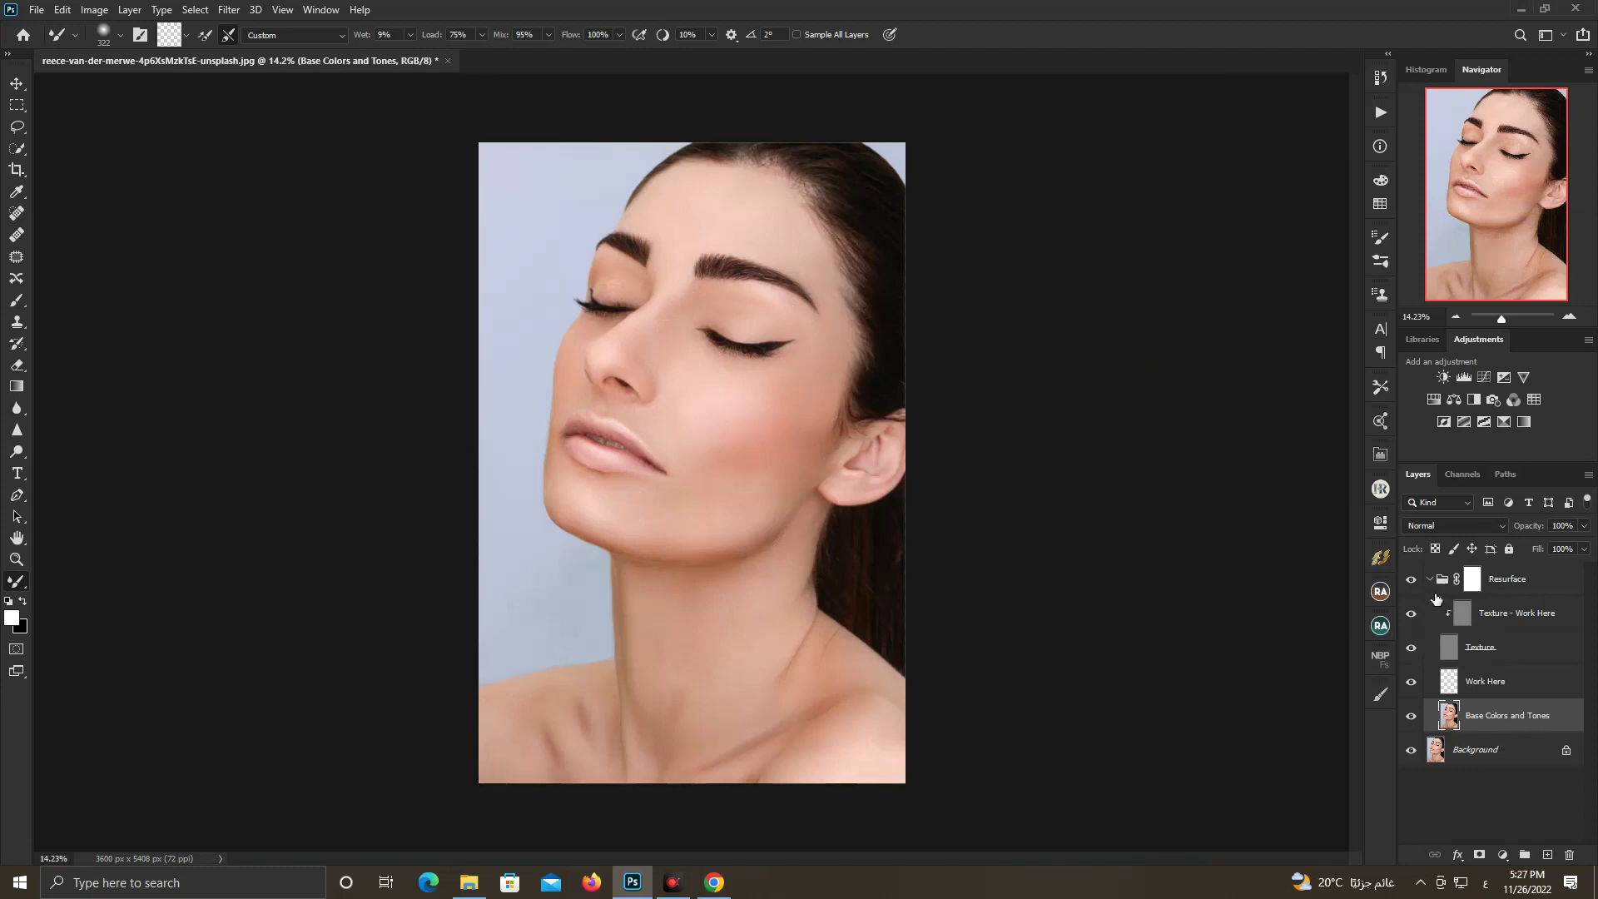
pyautogui.click(1413, 586)
pyautogui.moveTo(1500, 318); pyautogui.dragTo(1505, 322)
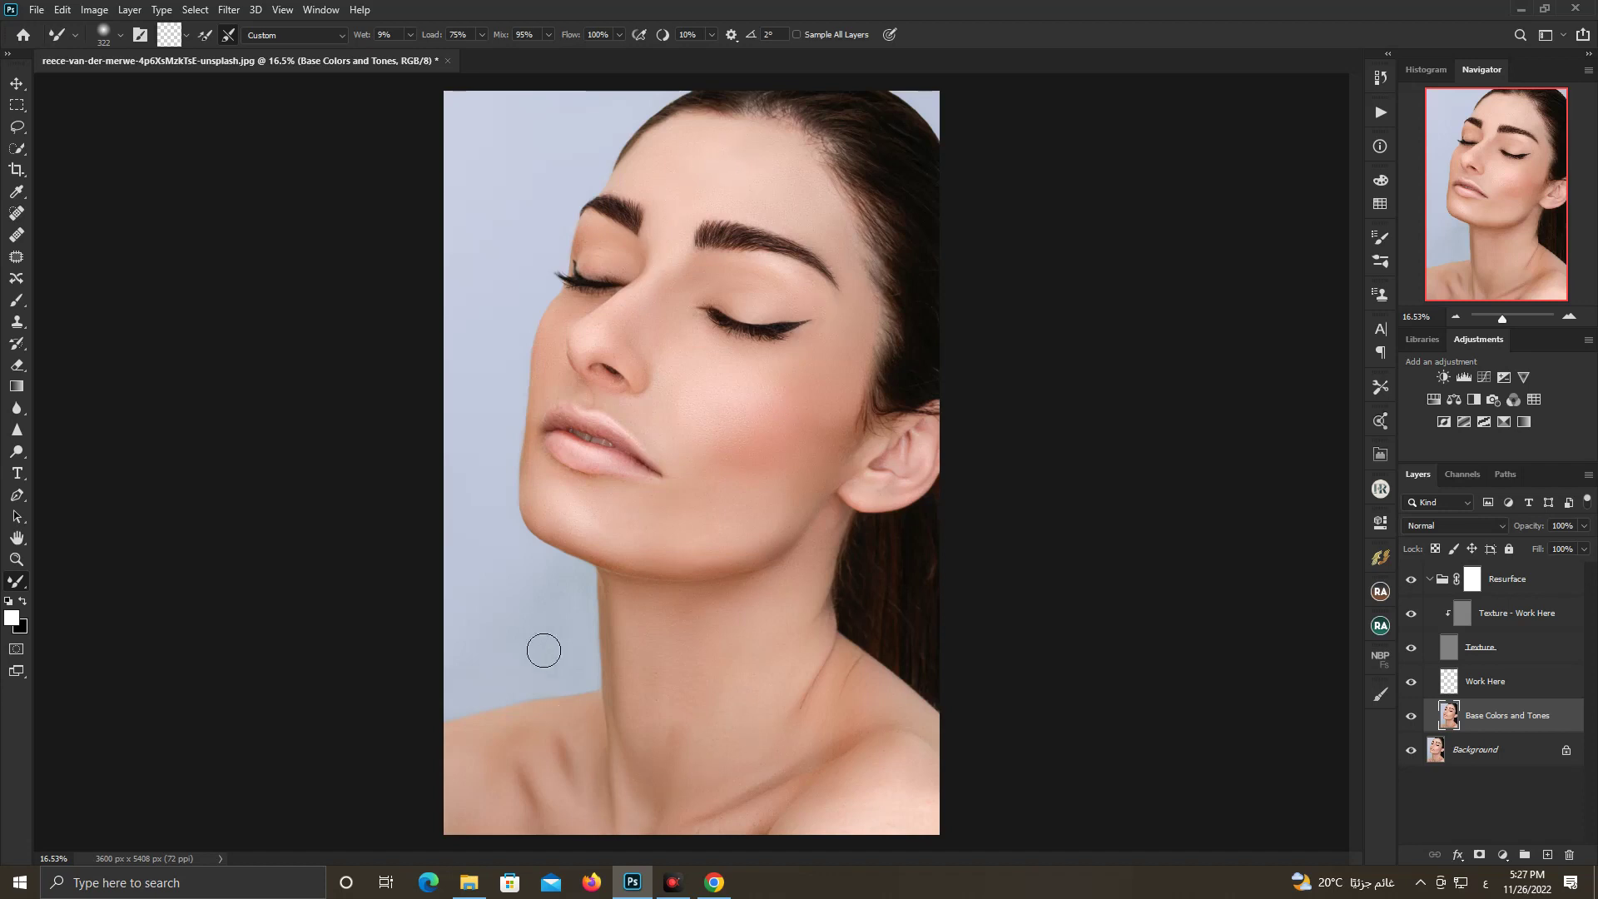
pyautogui.click(1379, 594)
pyautogui.click(1380, 593)
# Reduce the Resurface group's opacity to 80% and merge it with the Background layer
pyautogui.click(1431, 580)
pyautogui.click(1584, 549)
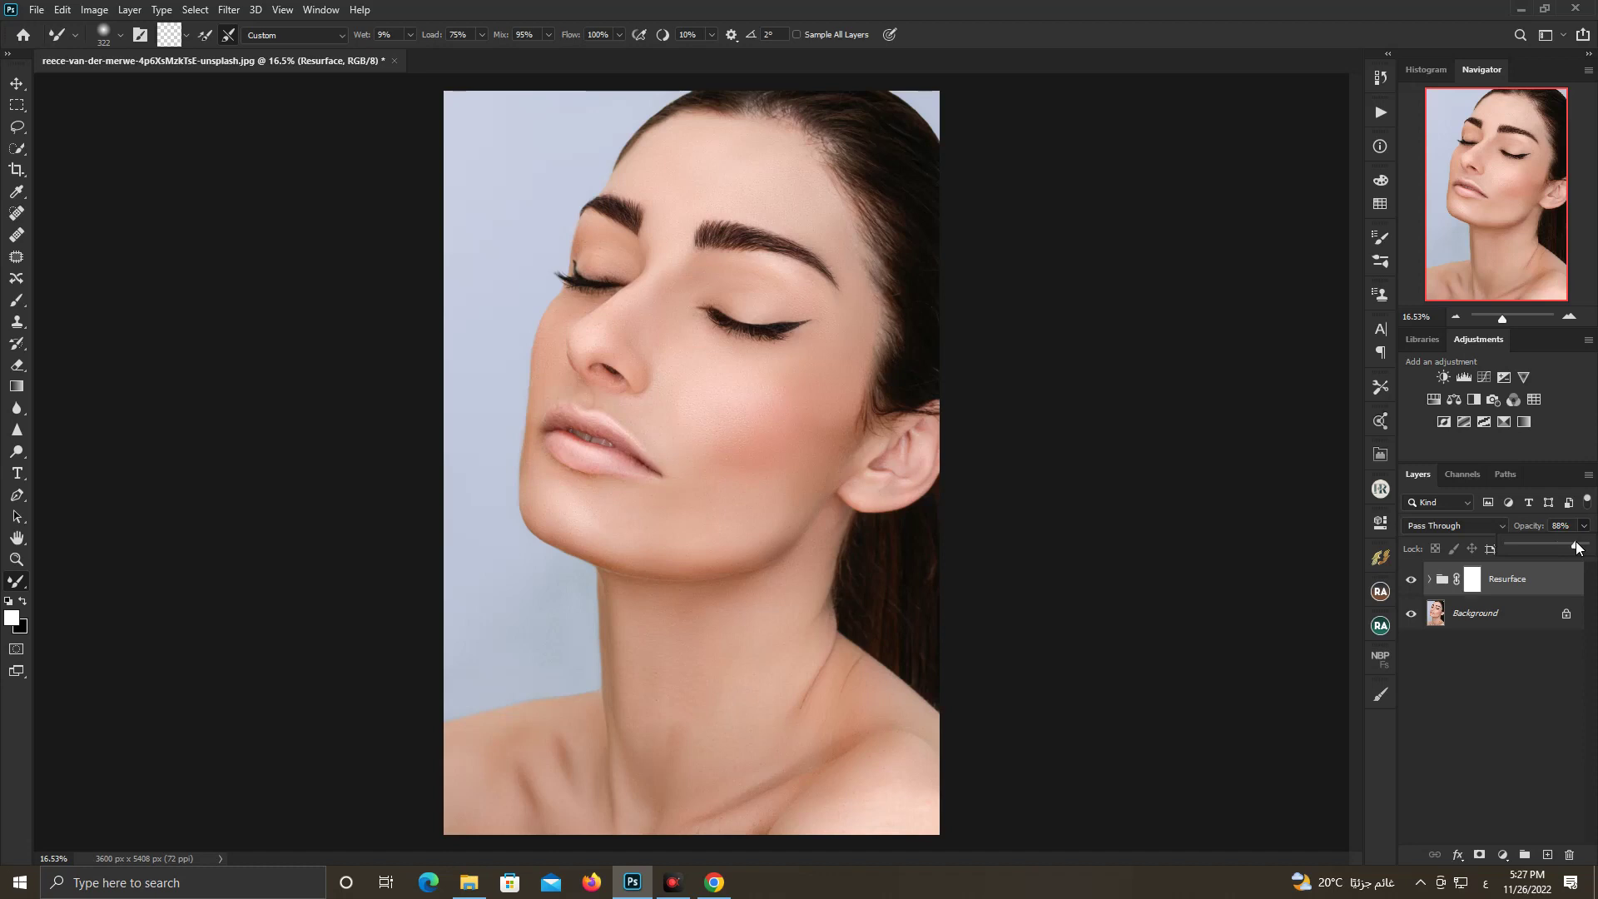
pyautogui.click(1571, 547)
pyautogui.click(1522, 620)
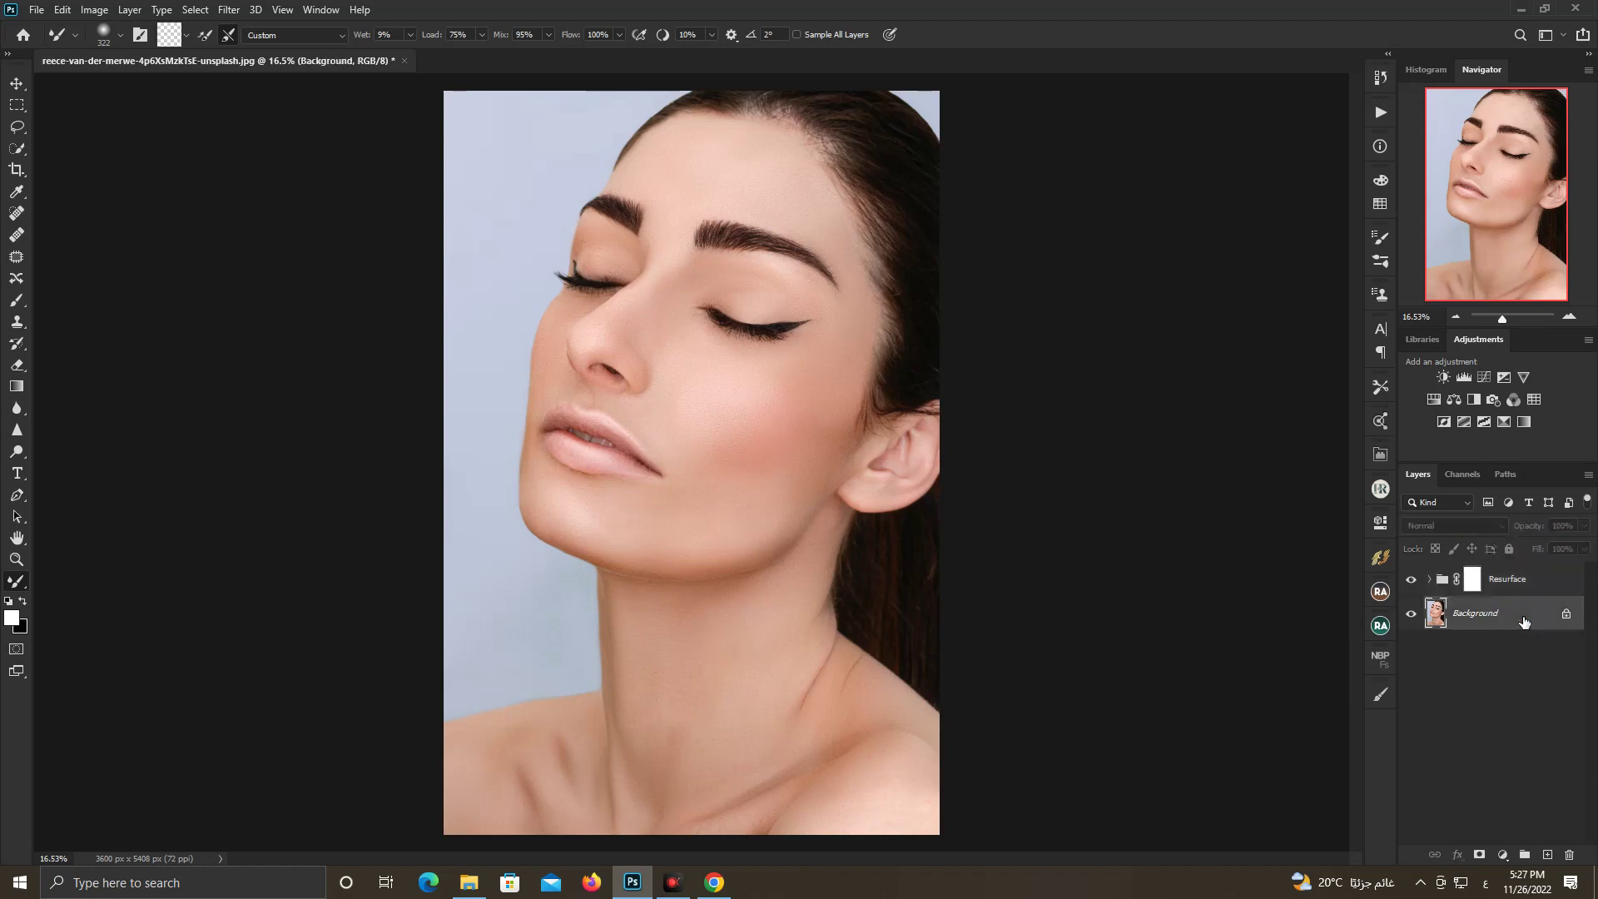
pyautogui.click(1549, 587)
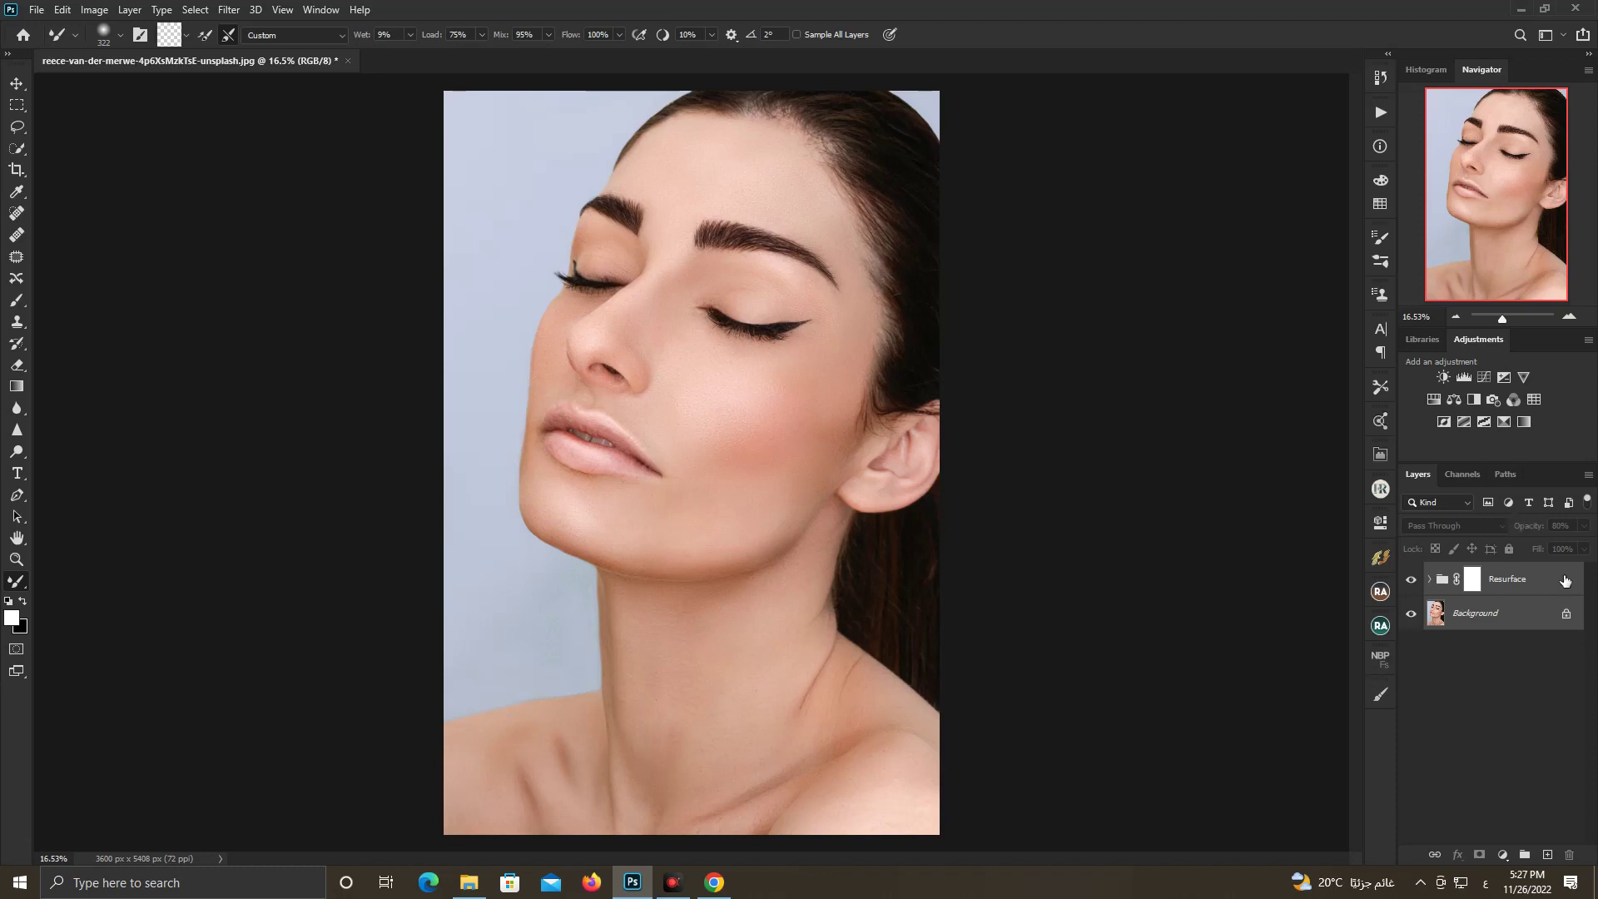
pyautogui.press('Delete')
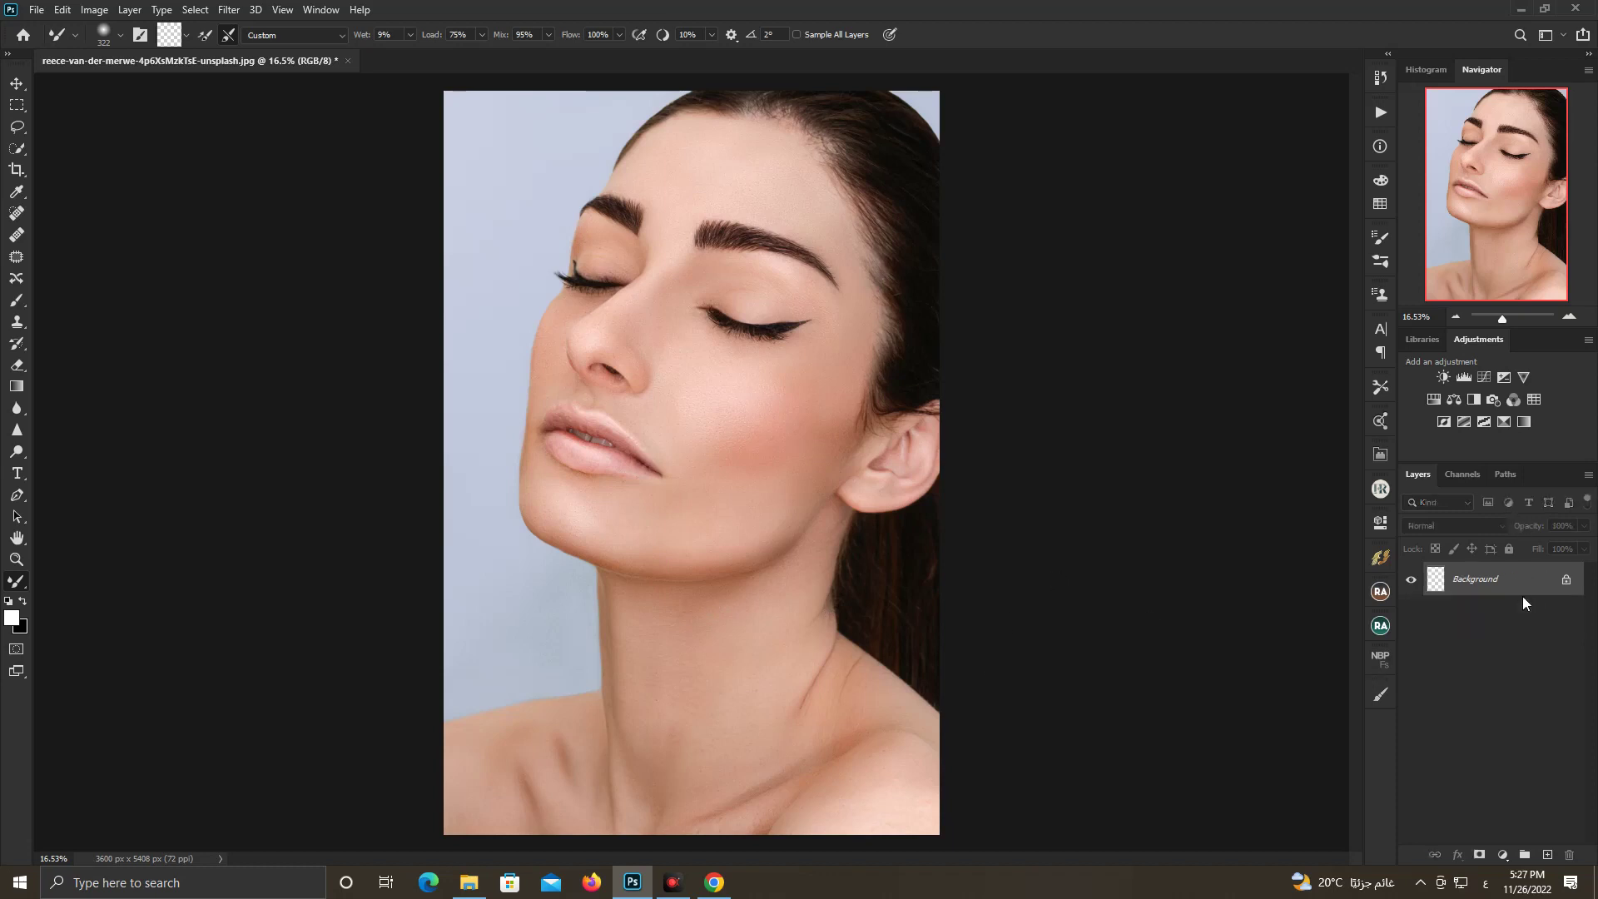
# Heal the crease line at the base of the neck near the hair with the Spot Healing Brush
pyautogui.click(17, 213)
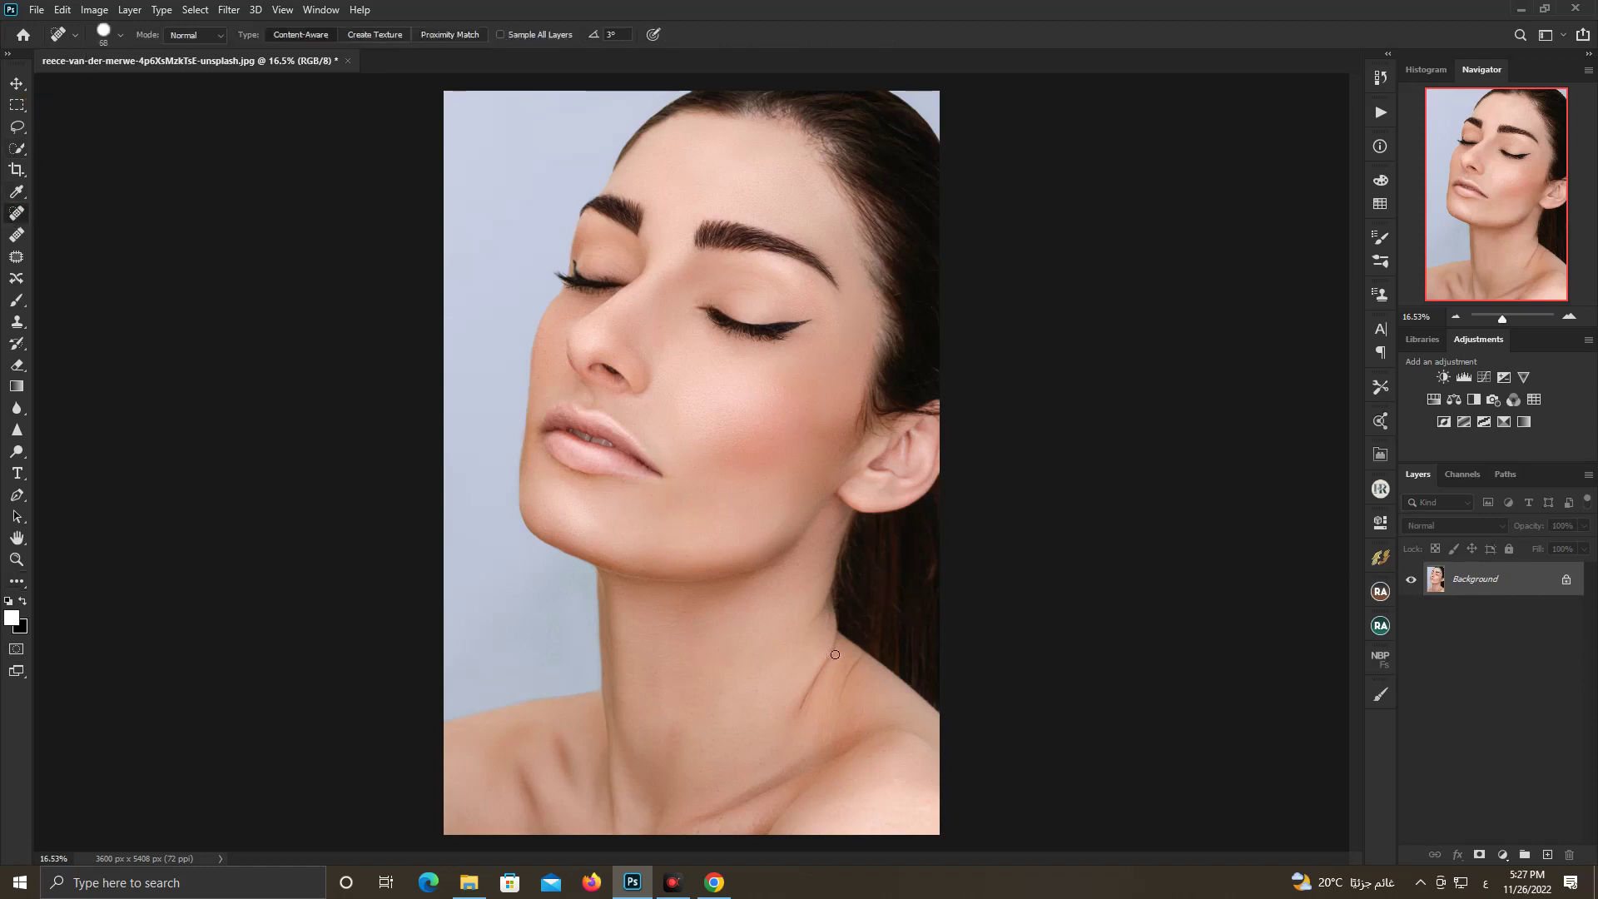
pyautogui.moveTo(839, 656)
pyautogui.mouseDown()
pyautogui.moveTo(804, 713)
pyautogui.moveTo(823, 694)
pyautogui.mouseUp()
pyautogui.moveTo(823, 609)
pyautogui.mouseDown()
pyautogui.moveTo(815, 635)
pyautogui.moveTo(848, 689)
pyautogui.moveTo(805, 726)
pyautogui.moveTo(834, 674)
pyautogui.moveTo(820, 607)
pyautogui.moveTo(833, 617)
pyautogui.mouseUp()
pyautogui.moveTo(808, 711); pyautogui.dragTo(795, 729)
pyautogui.moveTo(552, 364); pyautogui.dragTo(553, 363)
pyautogui.click(17, 83)
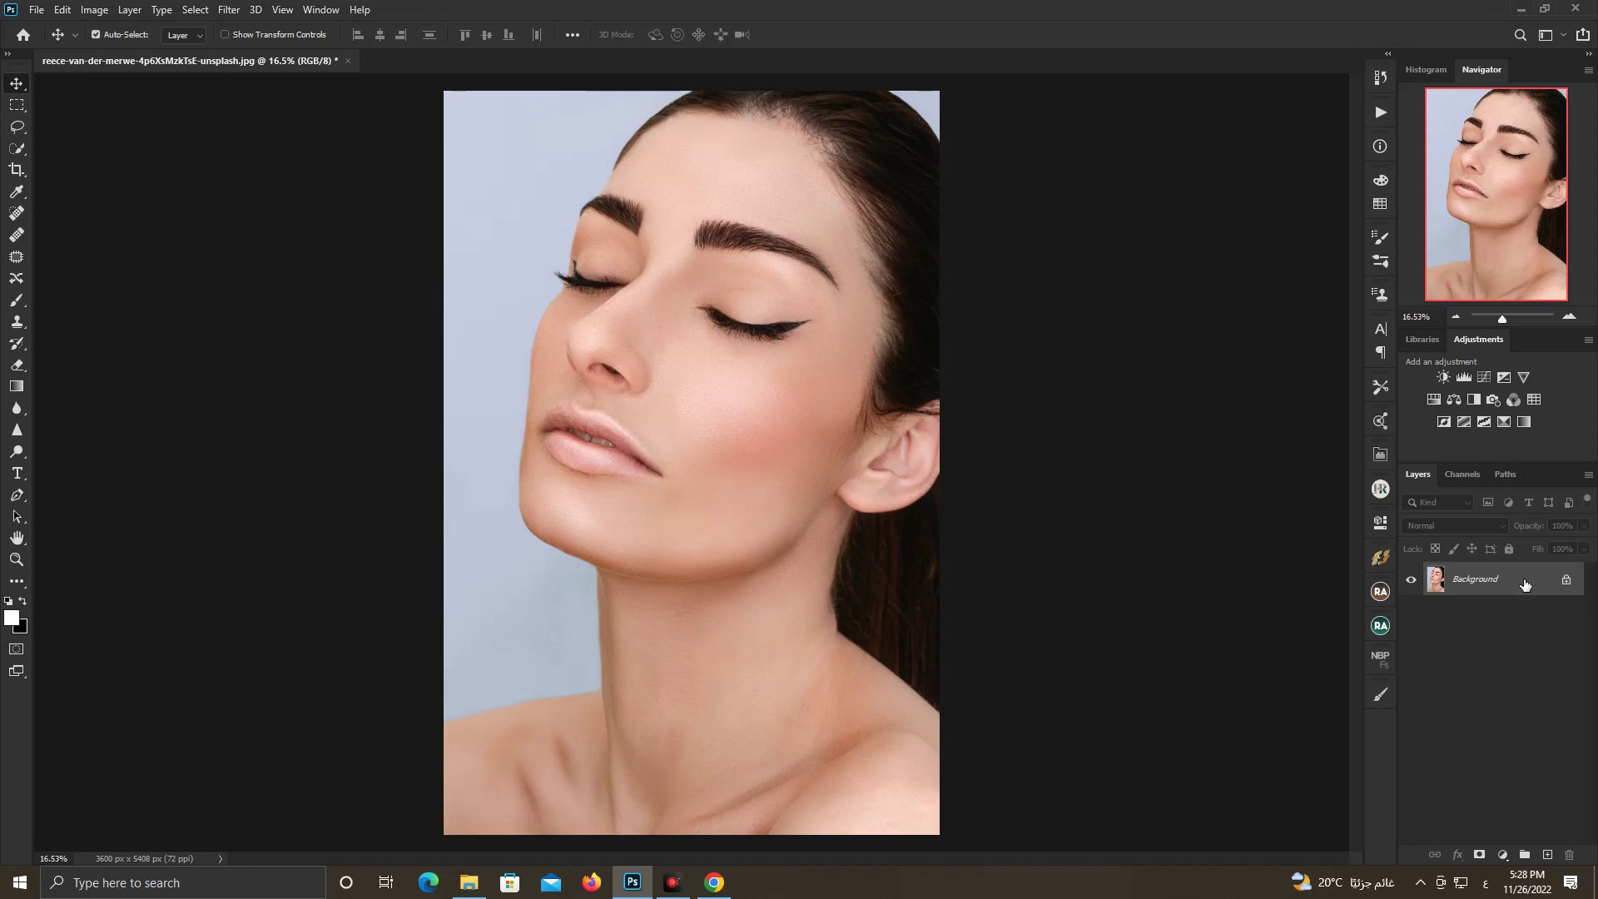
# Run the Retouch Pro Color Bg finishing action on the portrait's background
pyautogui.click(1382, 454)
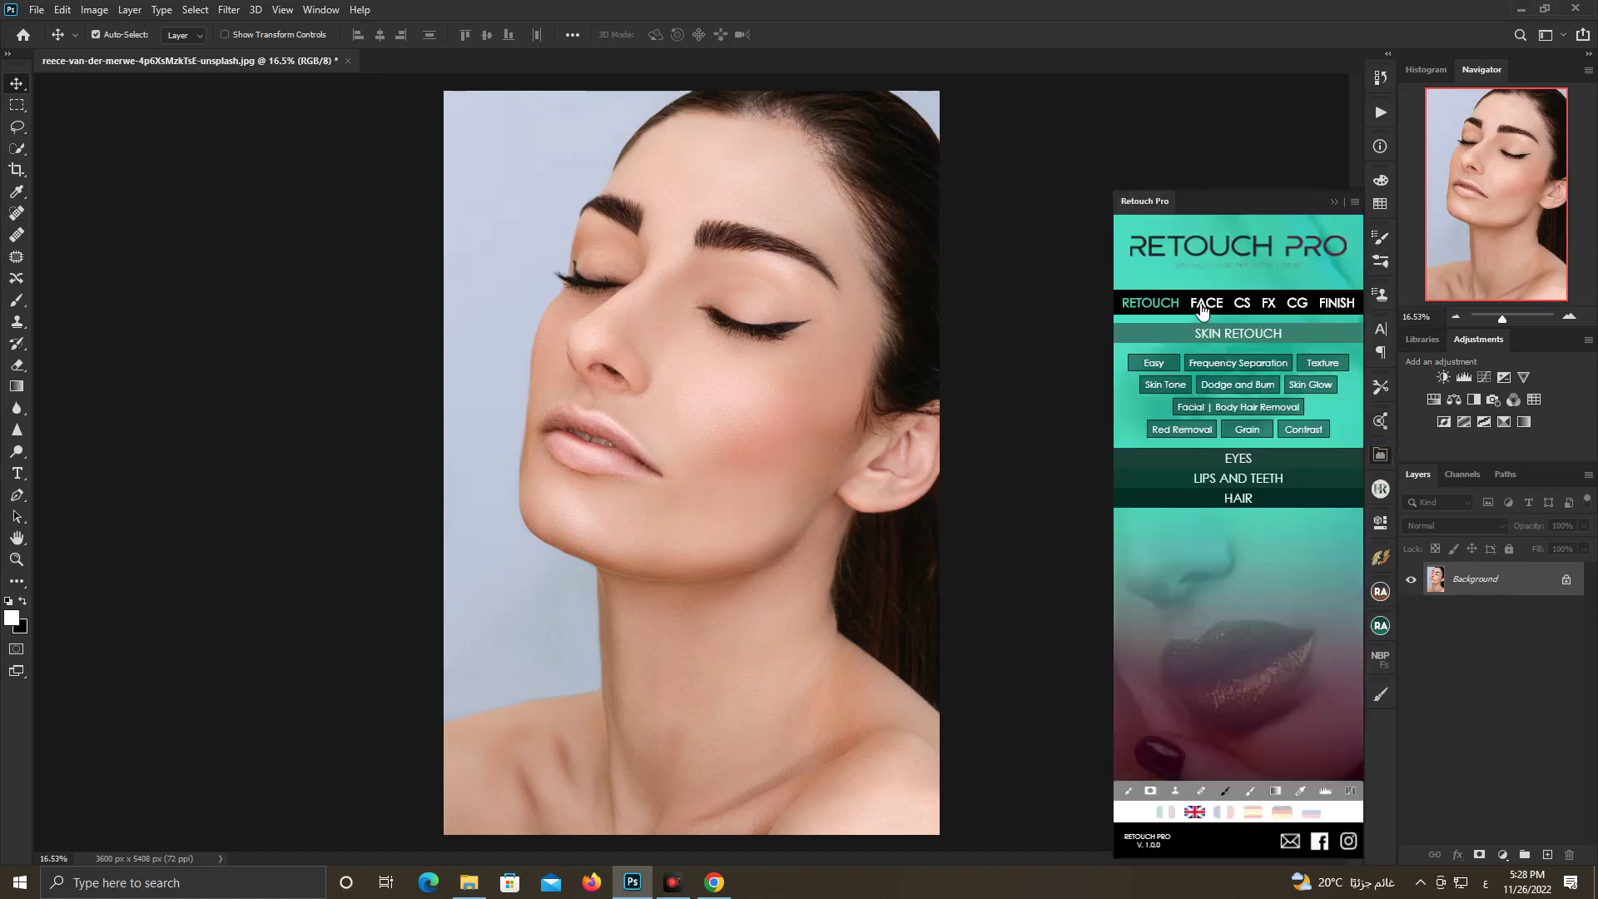
pyautogui.click(1205, 304)
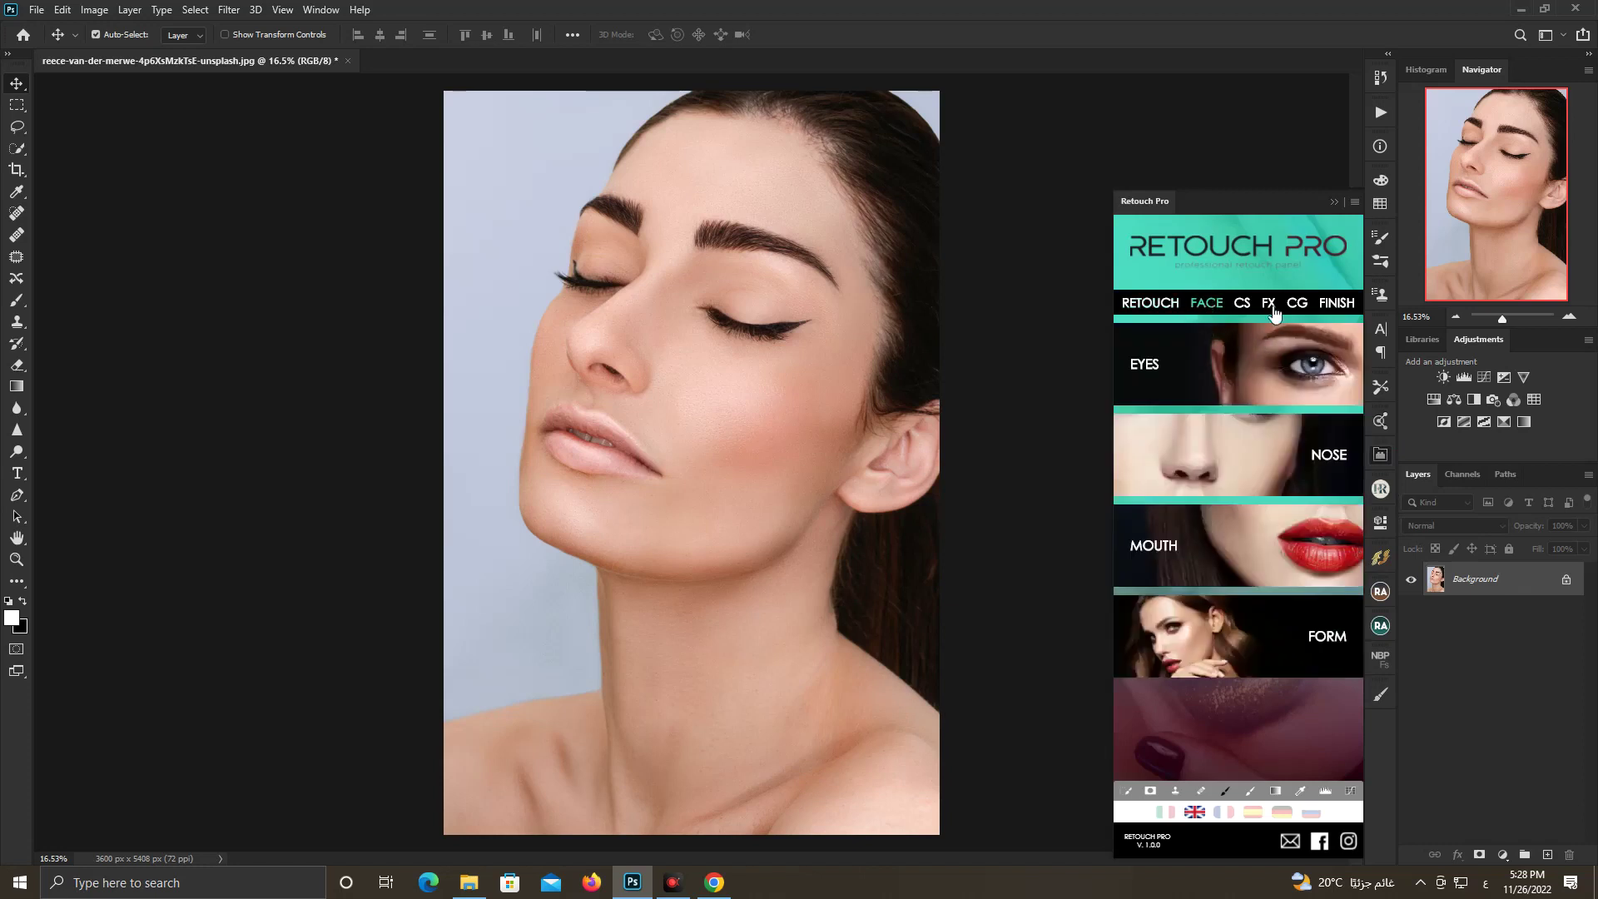
pyautogui.click(1242, 303)
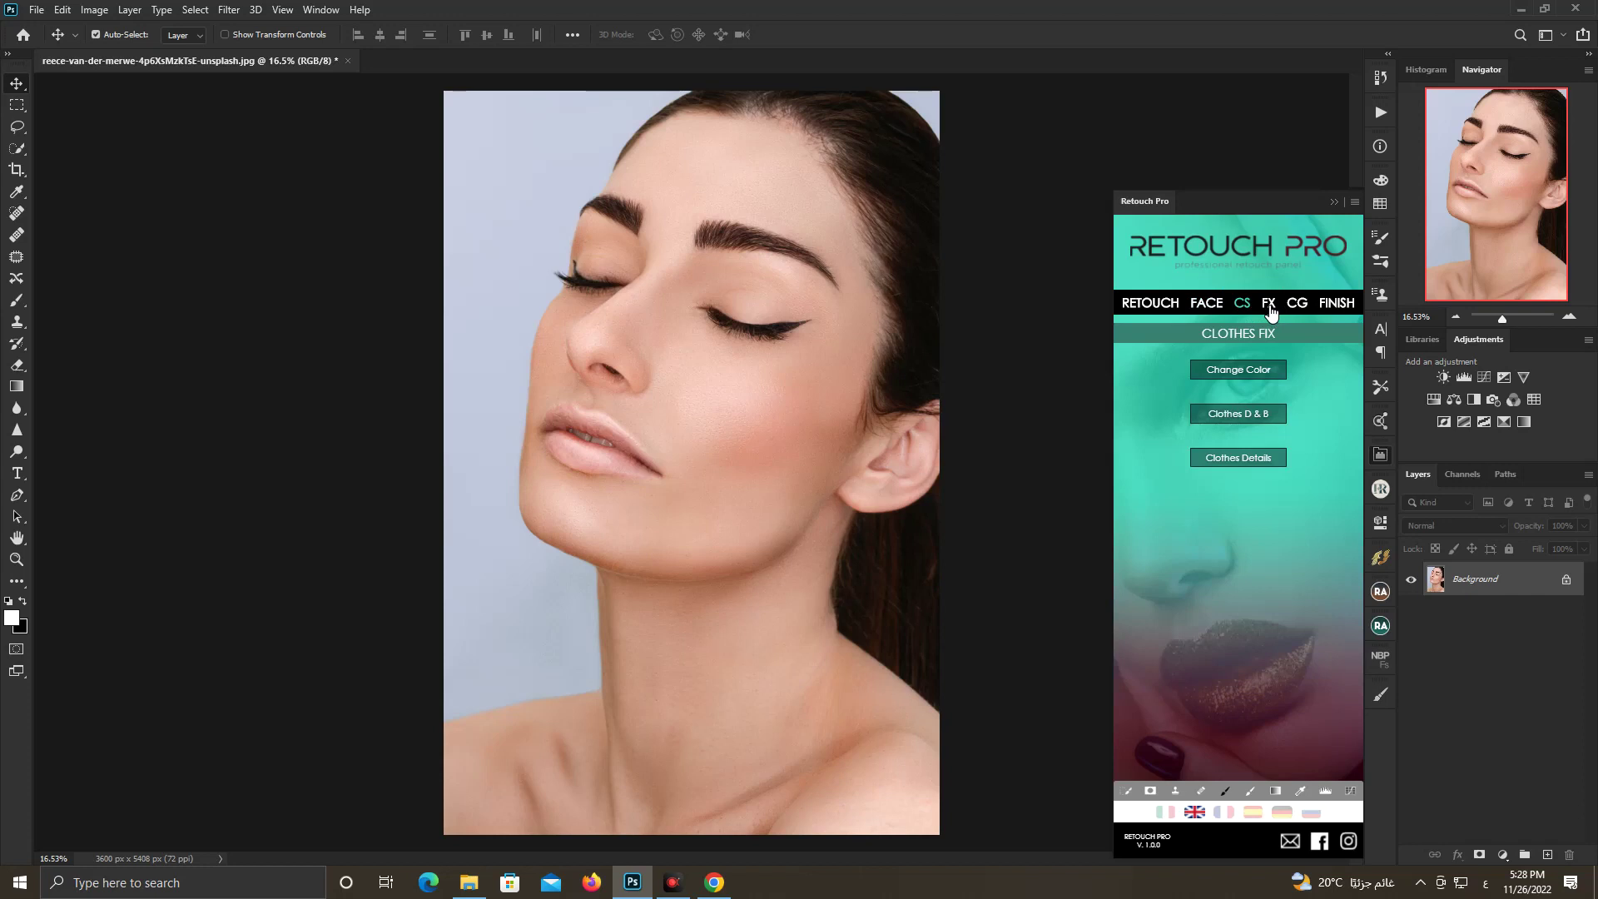
pyautogui.click(1269, 309)
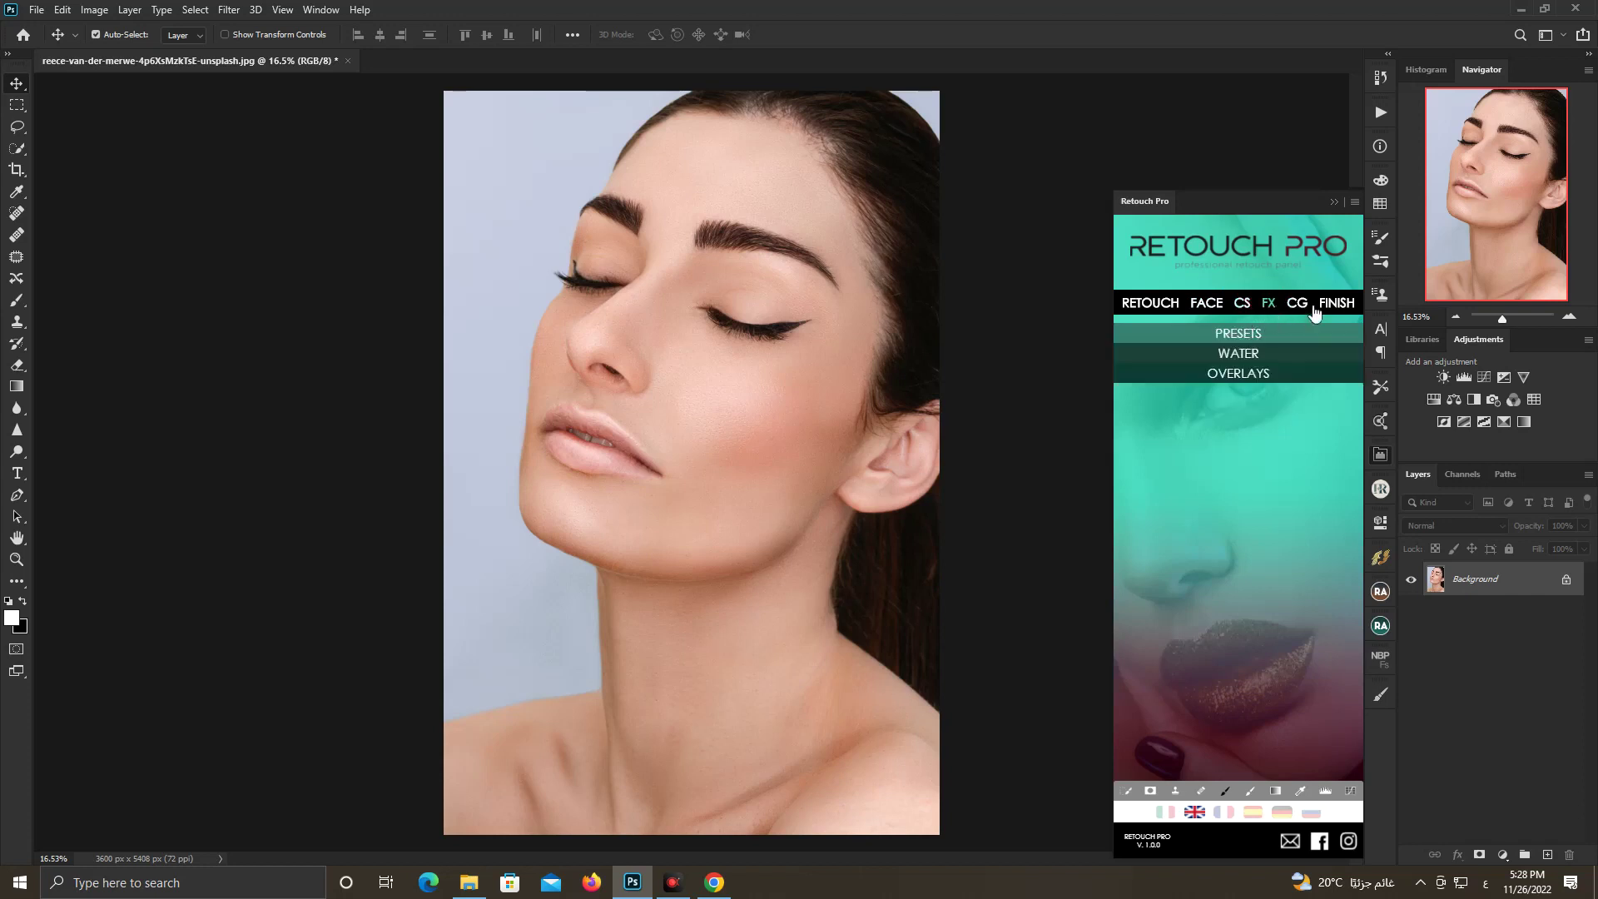
pyautogui.click(1312, 307)
pyautogui.click(1337, 303)
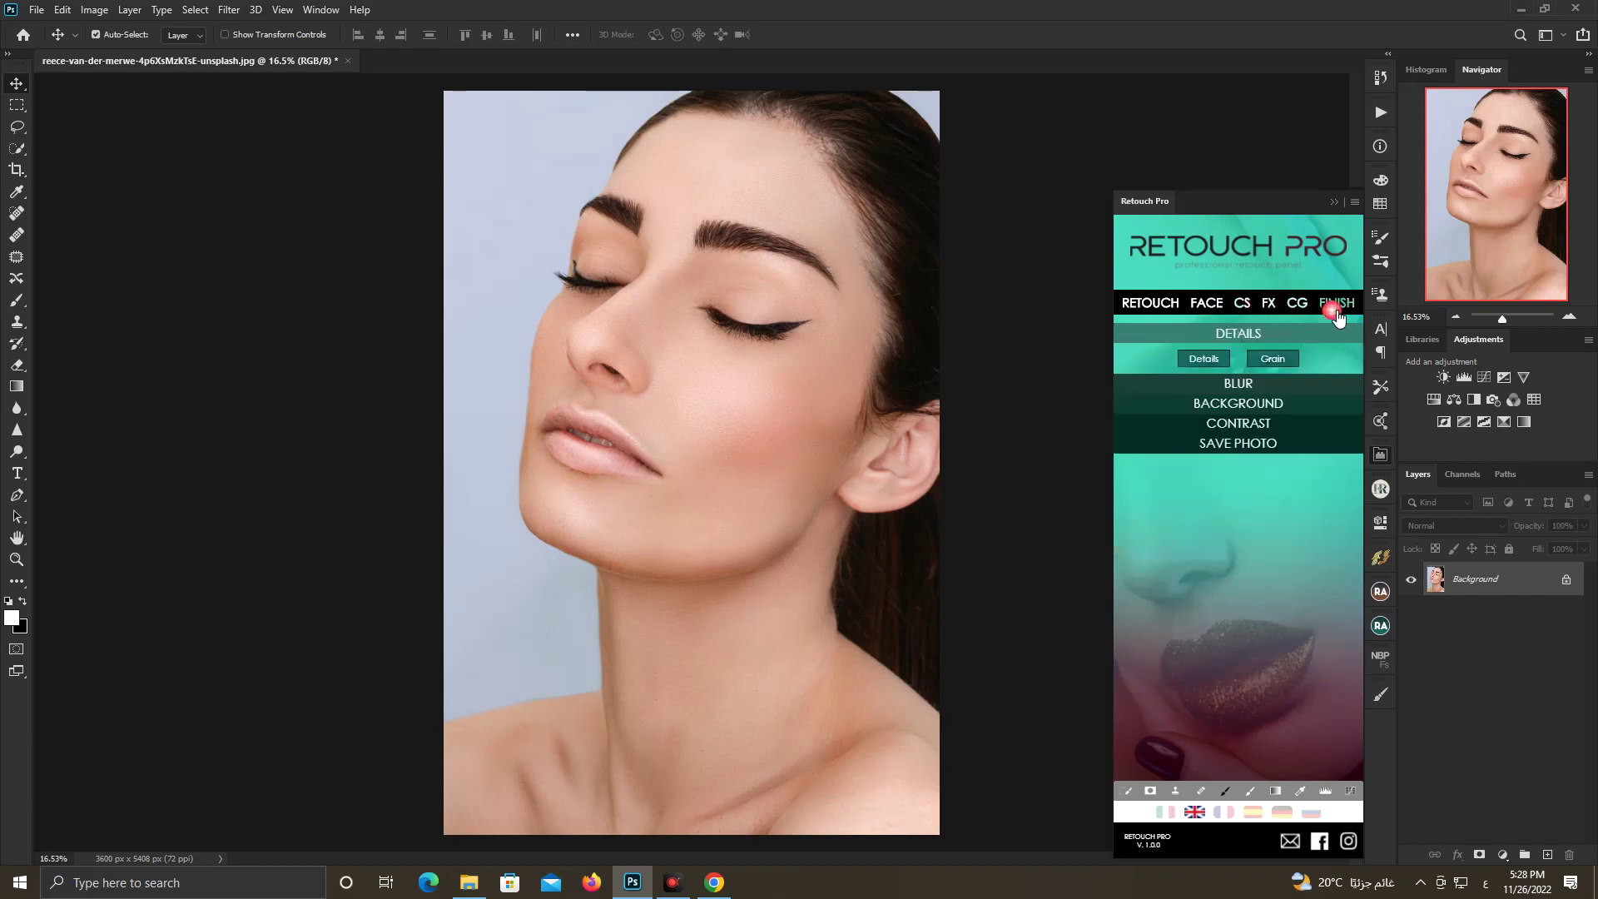
pyautogui.click(1271, 404)
pyautogui.click(1248, 405)
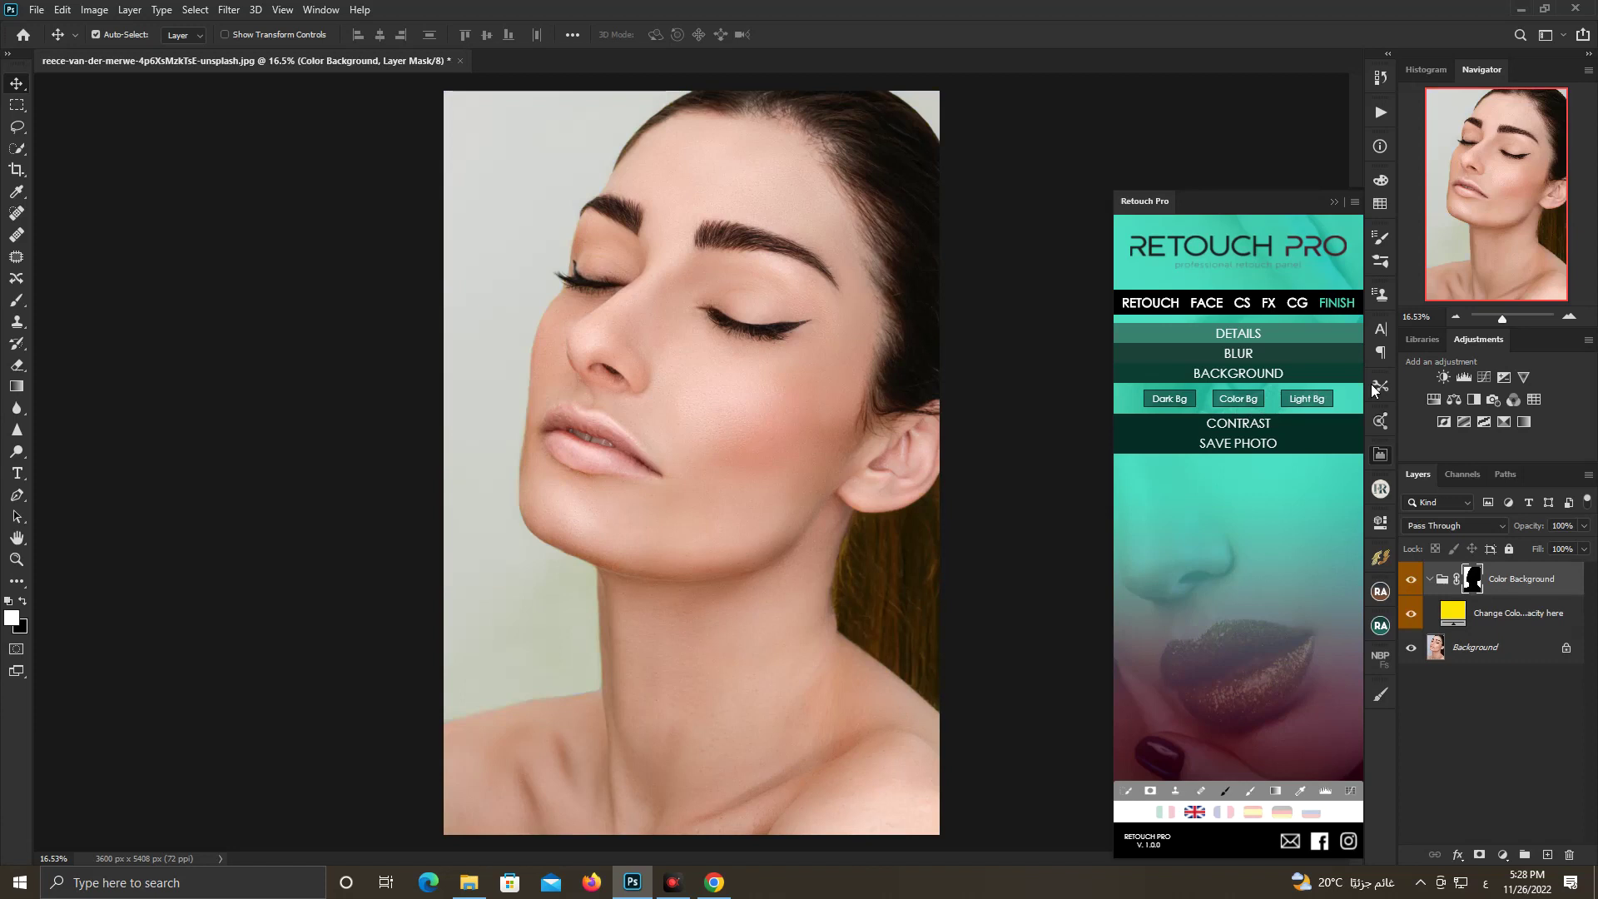
pyautogui.click(1381, 456)
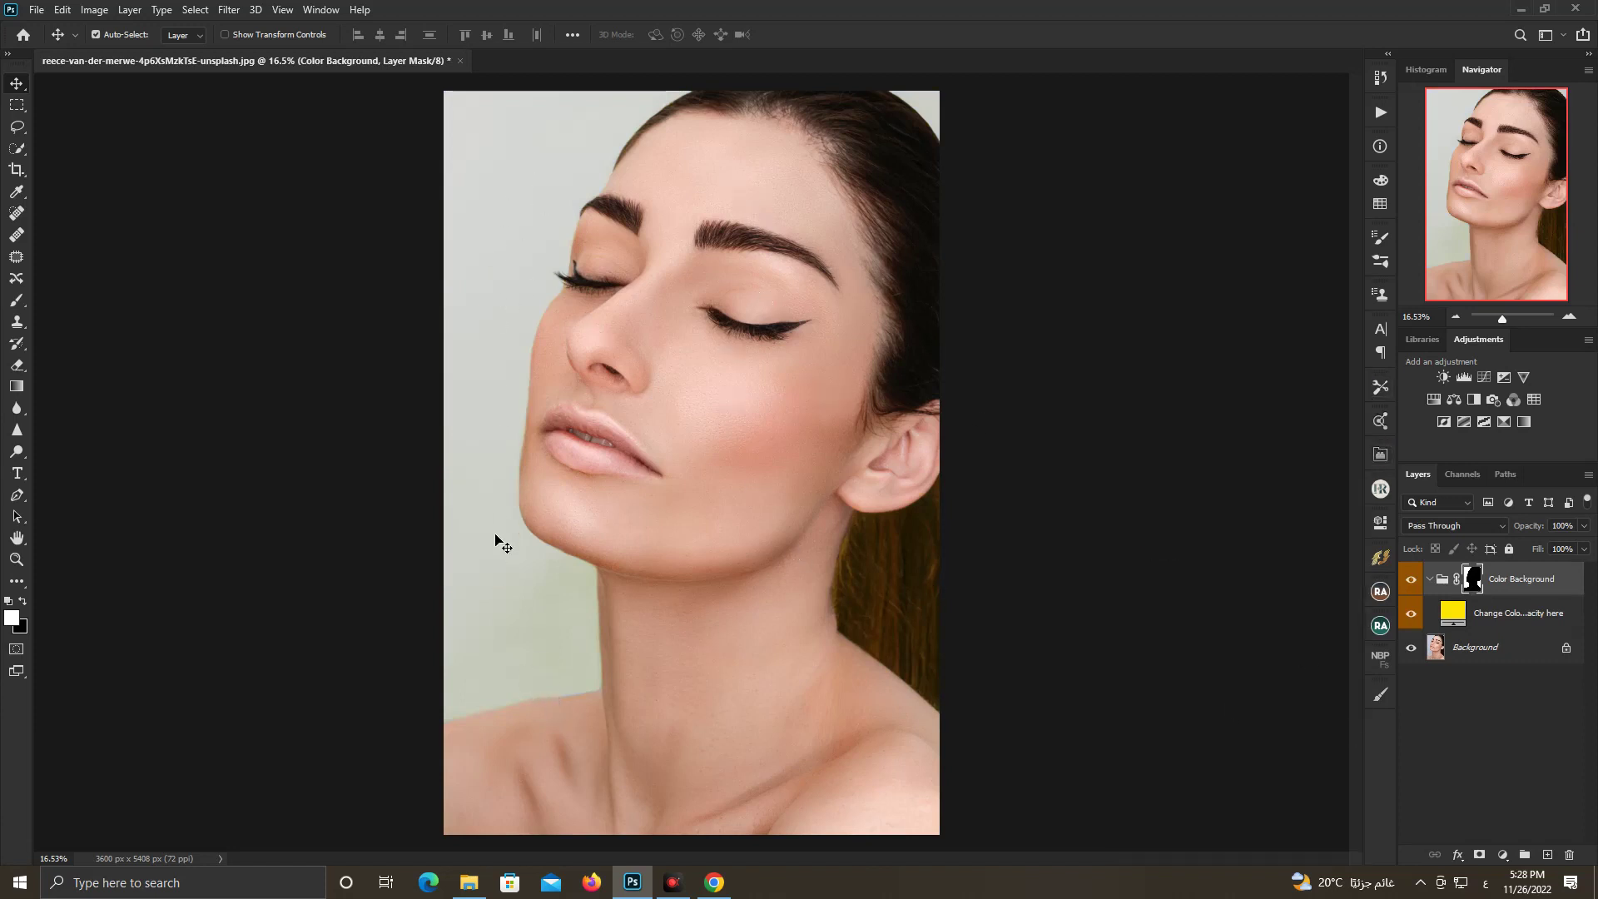
# Set the solid color fill in the Color Background group to black, 000000
pyautogui.doubleClick(1466, 616)
pyautogui.click(1262, 424)
pyautogui.moveTo(1307, 424)
pyautogui.mouseDown()
pyautogui.moveTo(1290, 374)
pyautogui.moveTo(1224, 371)
pyautogui.moveTo(1285, 457)
pyautogui.moveTo(1271, 492)
pyautogui.moveTo(1179, 431)
pyautogui.moveTo(1206, 328)
pyautogui.moveTo(1136, 537)
pyautogui.moveTo(1110, 562)
pyautogui.mouseUp()
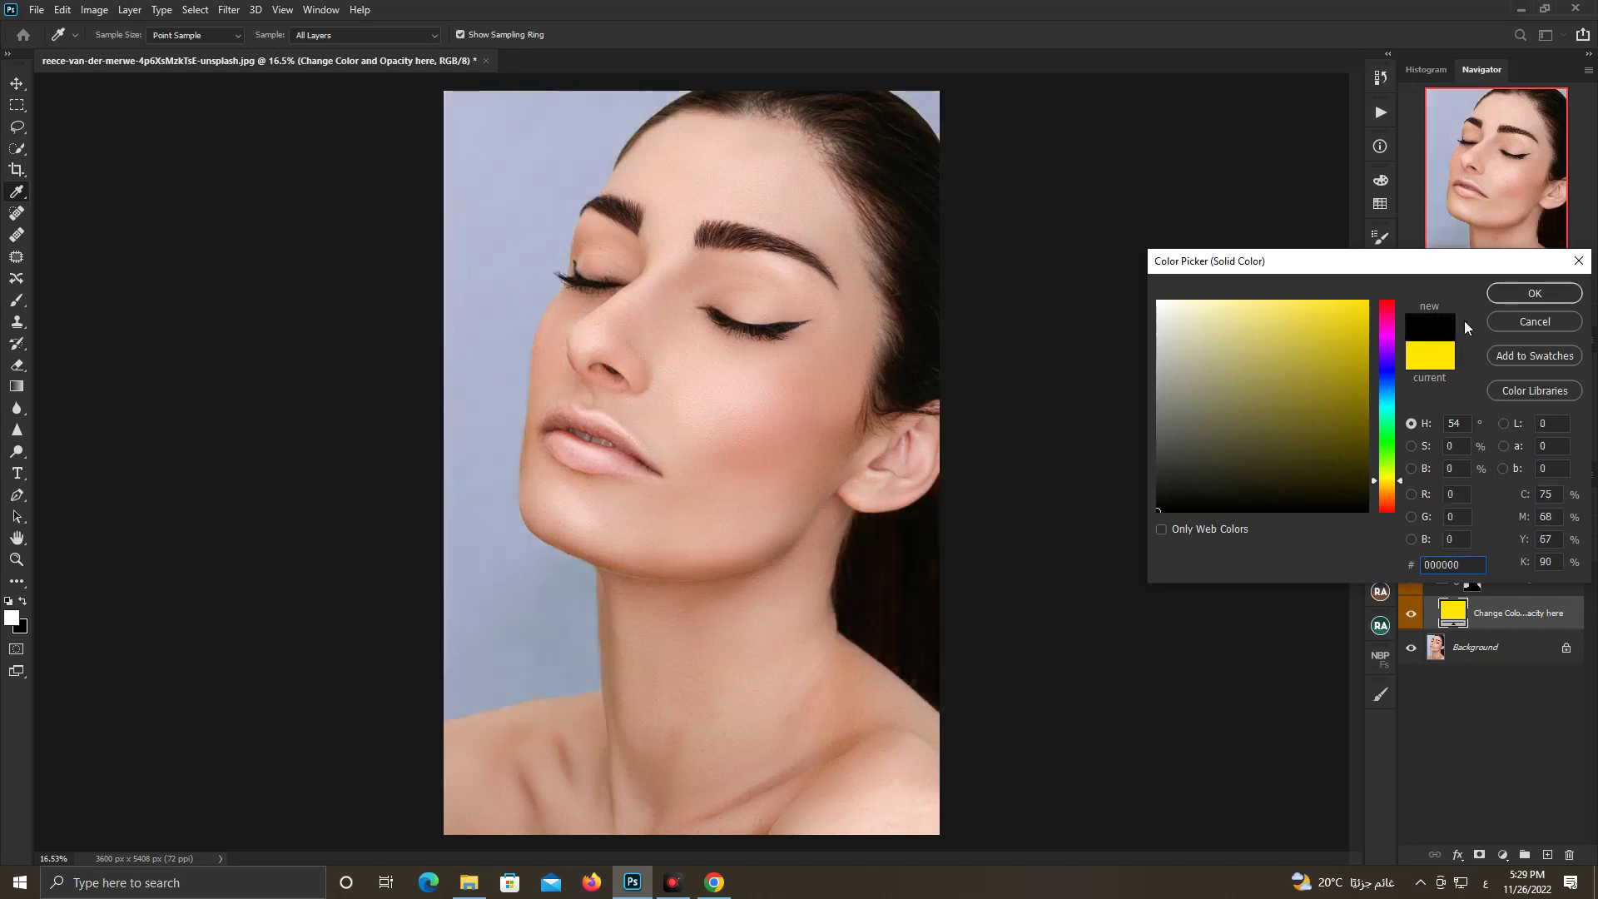
pyautogui.click(1515, 294)
# Compare the portrait with and without the Color Background group, then merge the group with the Background layer
pyautogui.click(1412, 581)
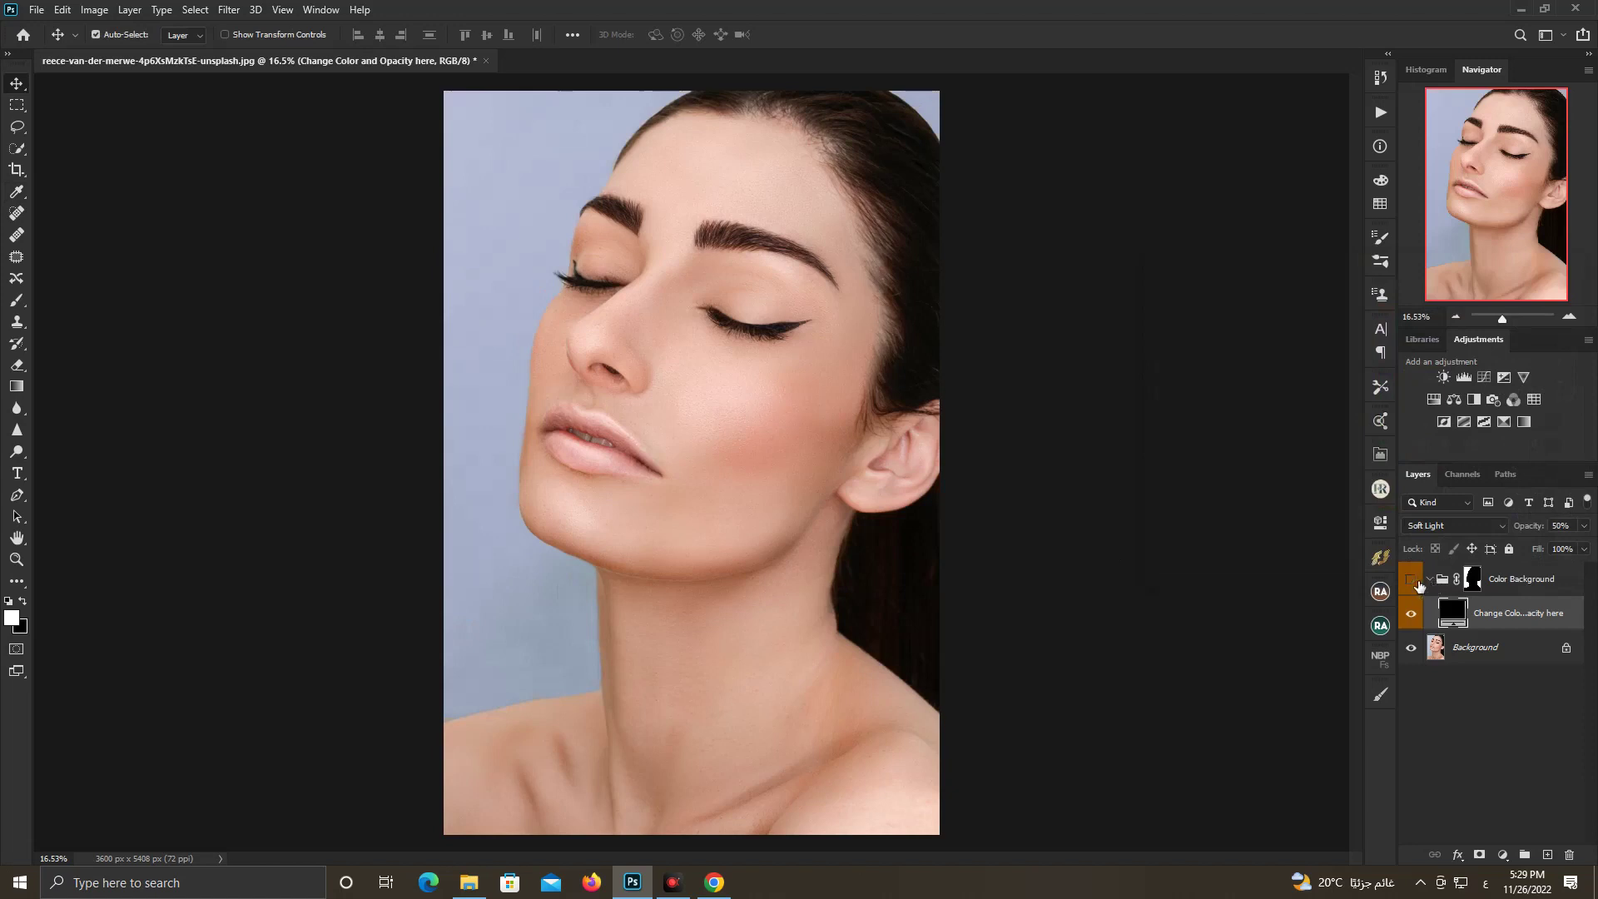
pyautogui.click(1420, 584)
pyautogui.click(1419, 584)
pyautogui.click(1419, 584)
pyautogui.click(1526, 650)
pyautogui.click(1536, 580)
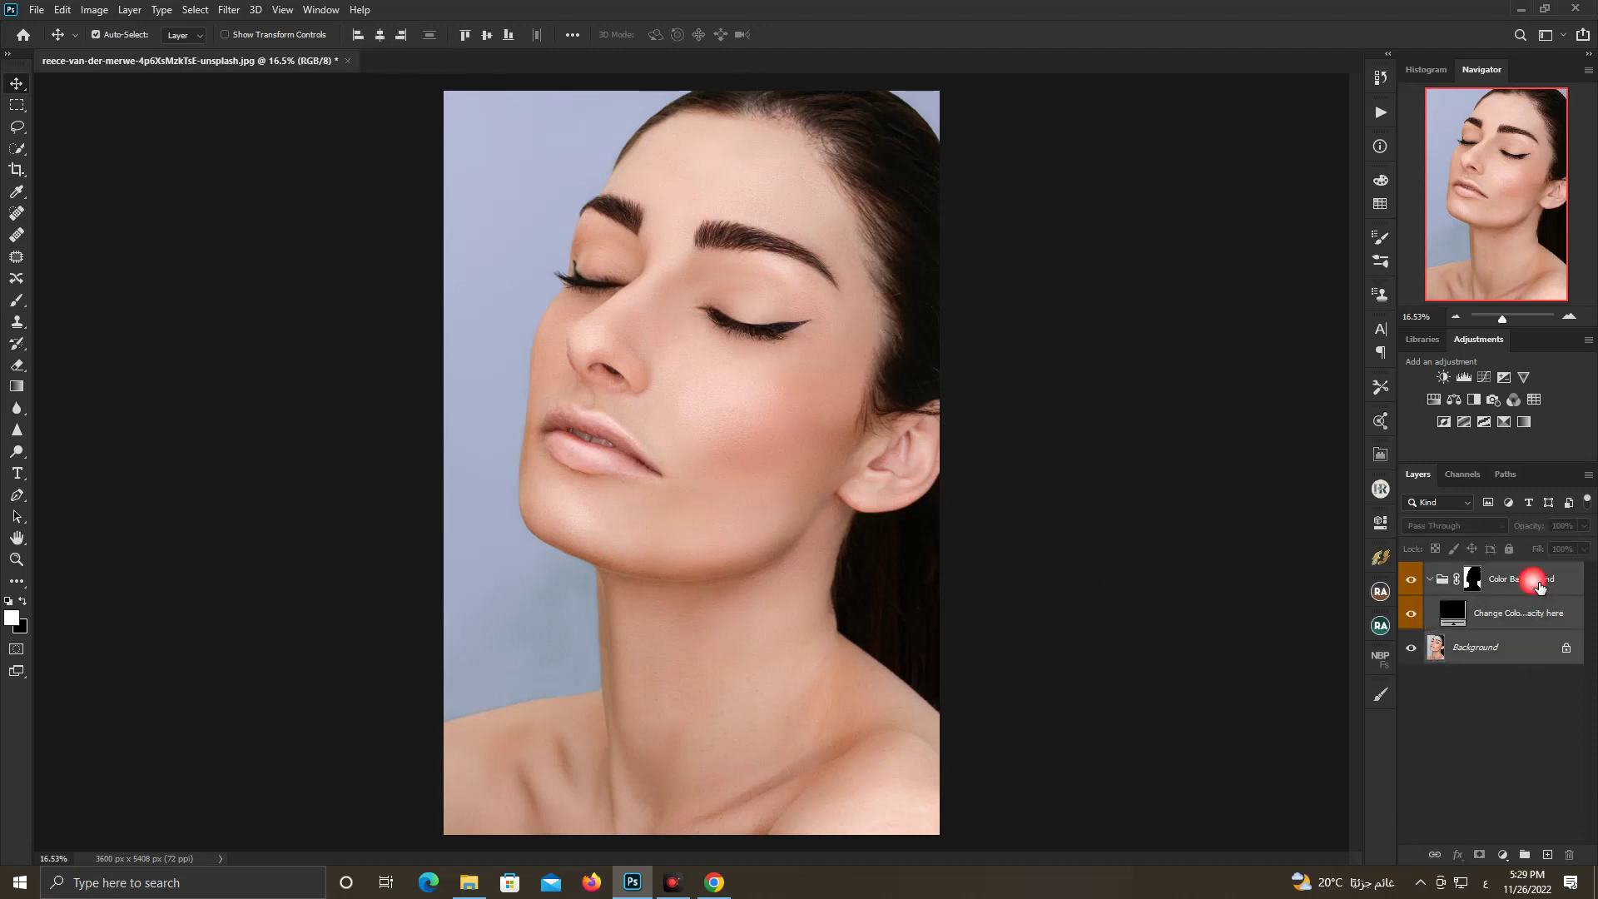
pyautogui.press('Delete')
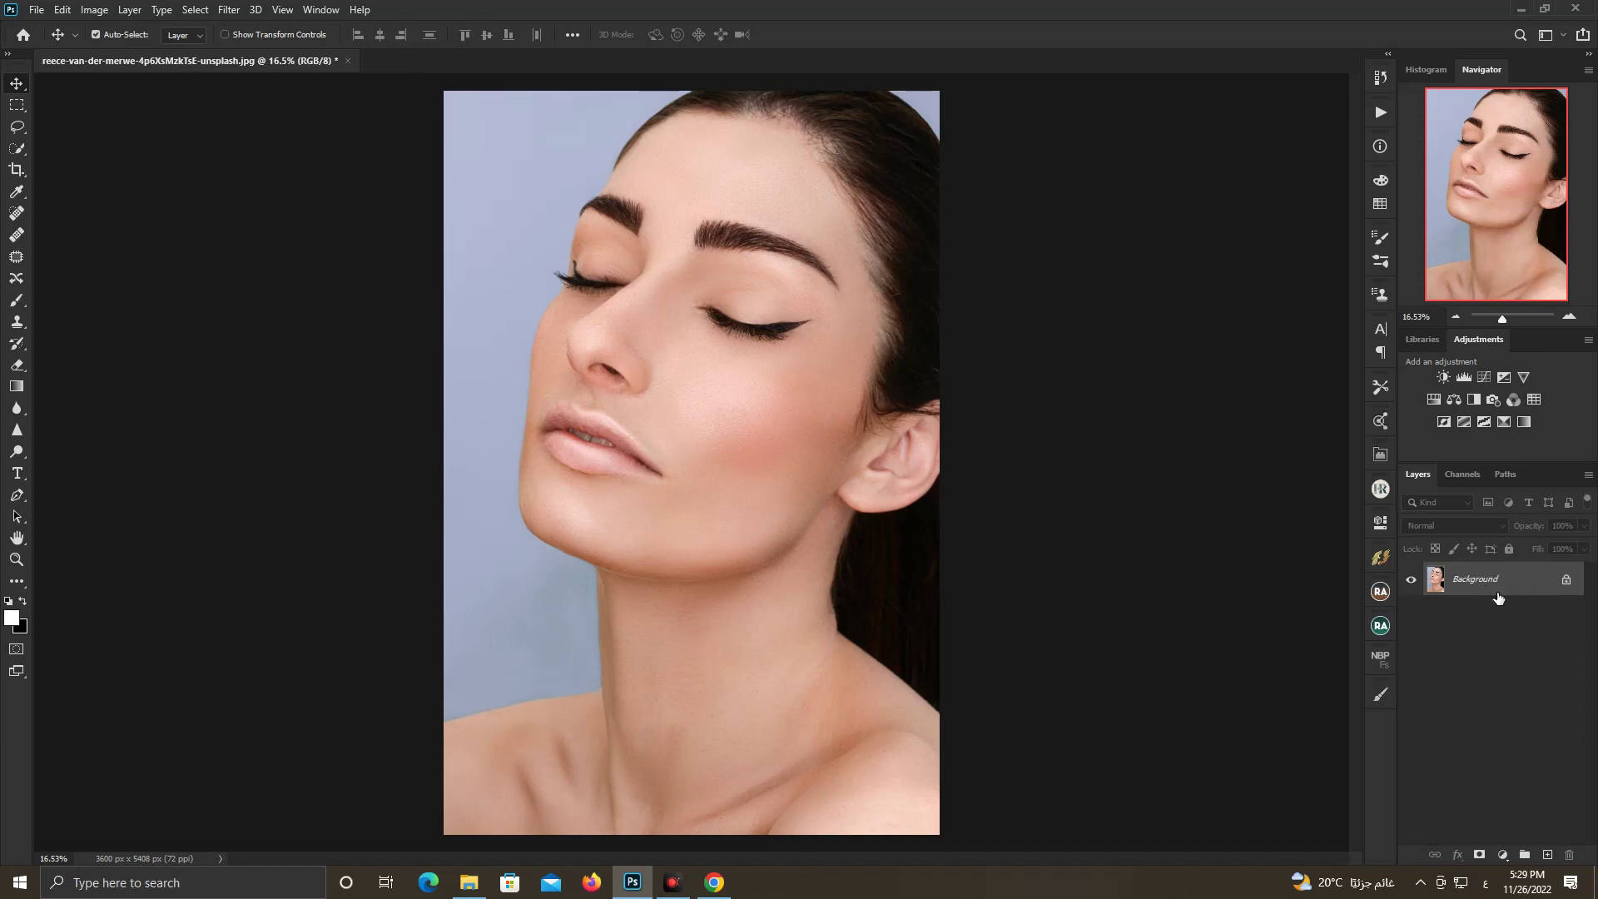
# Add a Selective Color adjustment and set its Reds to Cyan -20, Magenta -8, Yellow -6 and Black +19
pyautogui.click(1499, 847)
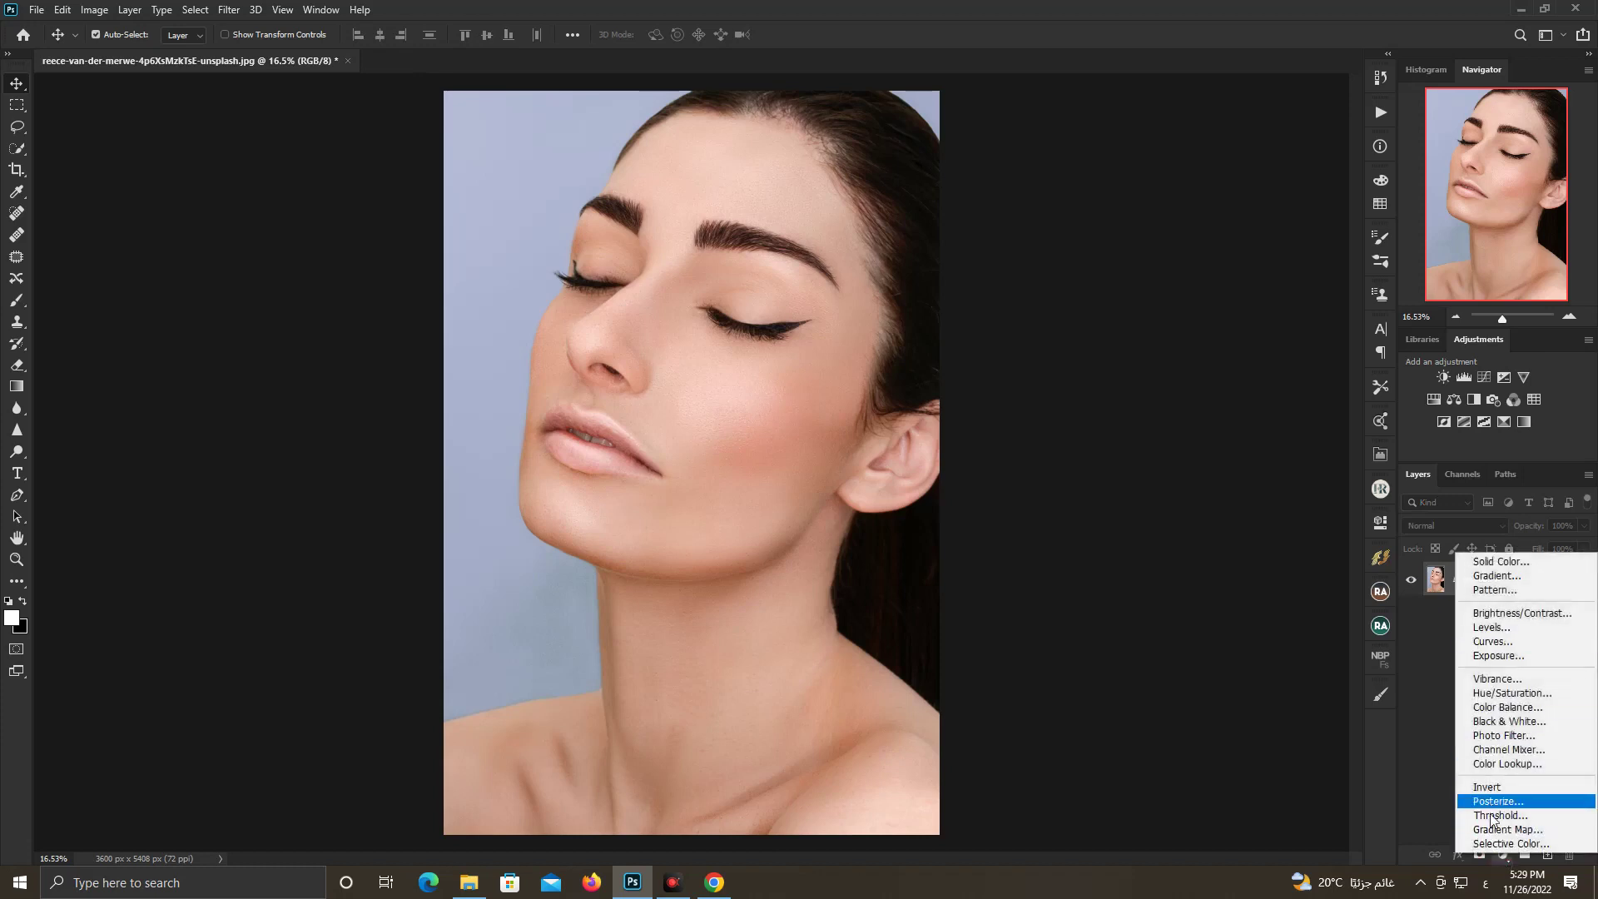
pyautogui.click(1490, 844)
pyautogui.click(1296, 591)
pyautogui.click(1267, 608)
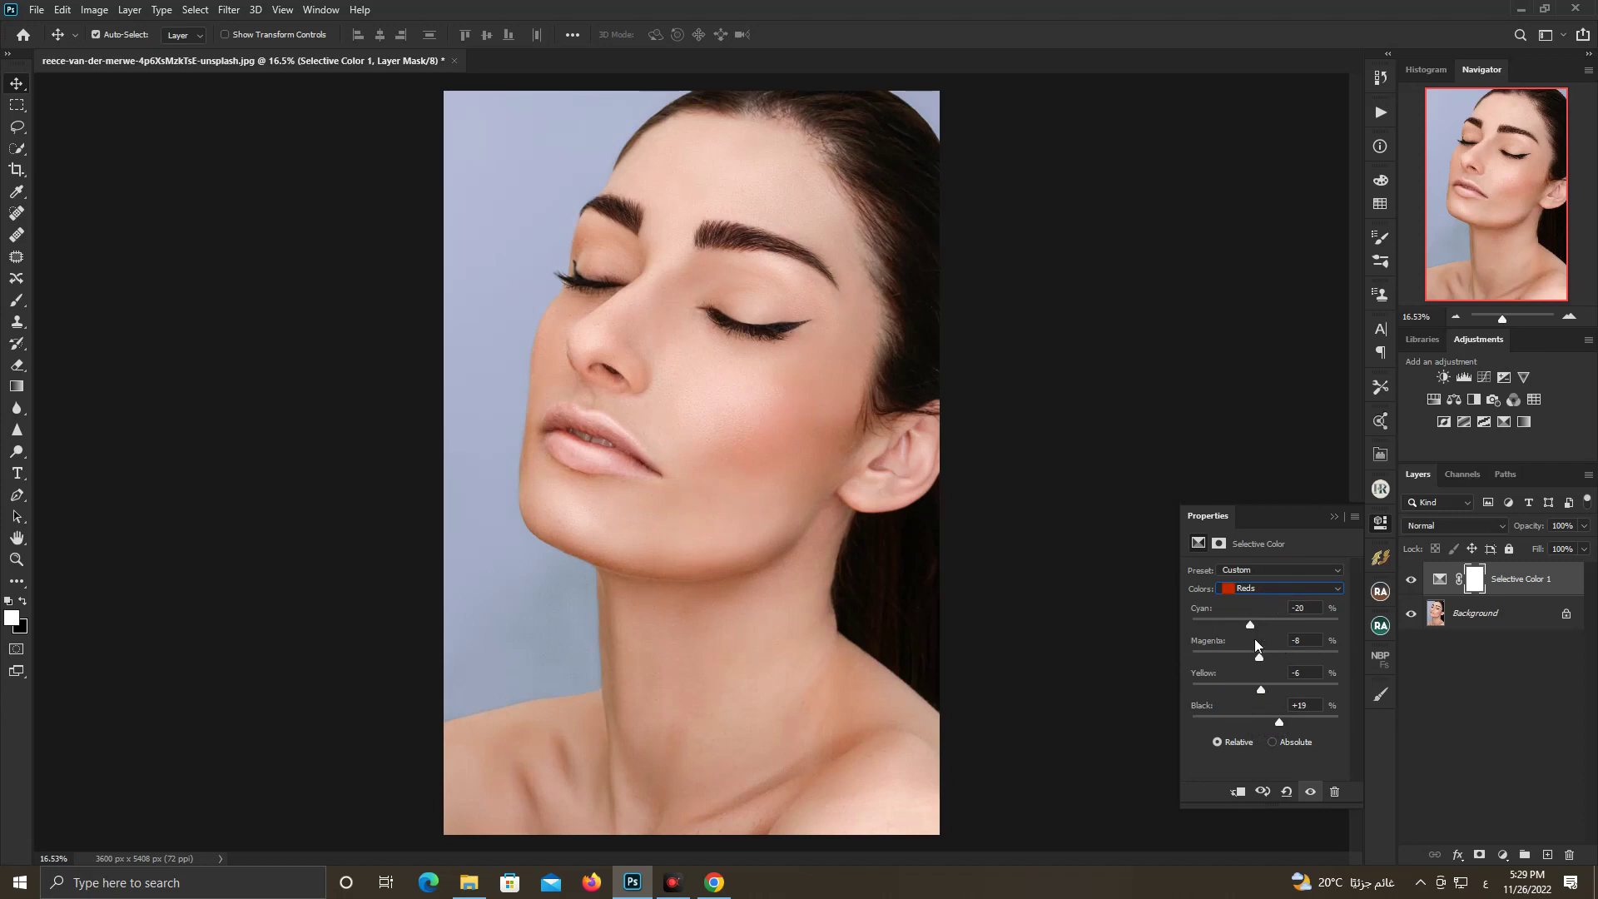
# Adjust the Cyan, Magenta and Black amounts for the Yellows in the Selective Color adjustment
pyautogui.click(1241, 589)
pyautogui.click(1251, 617)
pyautogui.moveTo(1231, 621); pyautogui.dragTo(1251, 656)
pyautogui.click(1265, 723)
# Set the Selective Color Whites to Cyan +32, Magenta -23, Yellow +23 and Black -24
pyautogui.click(1258, 588)
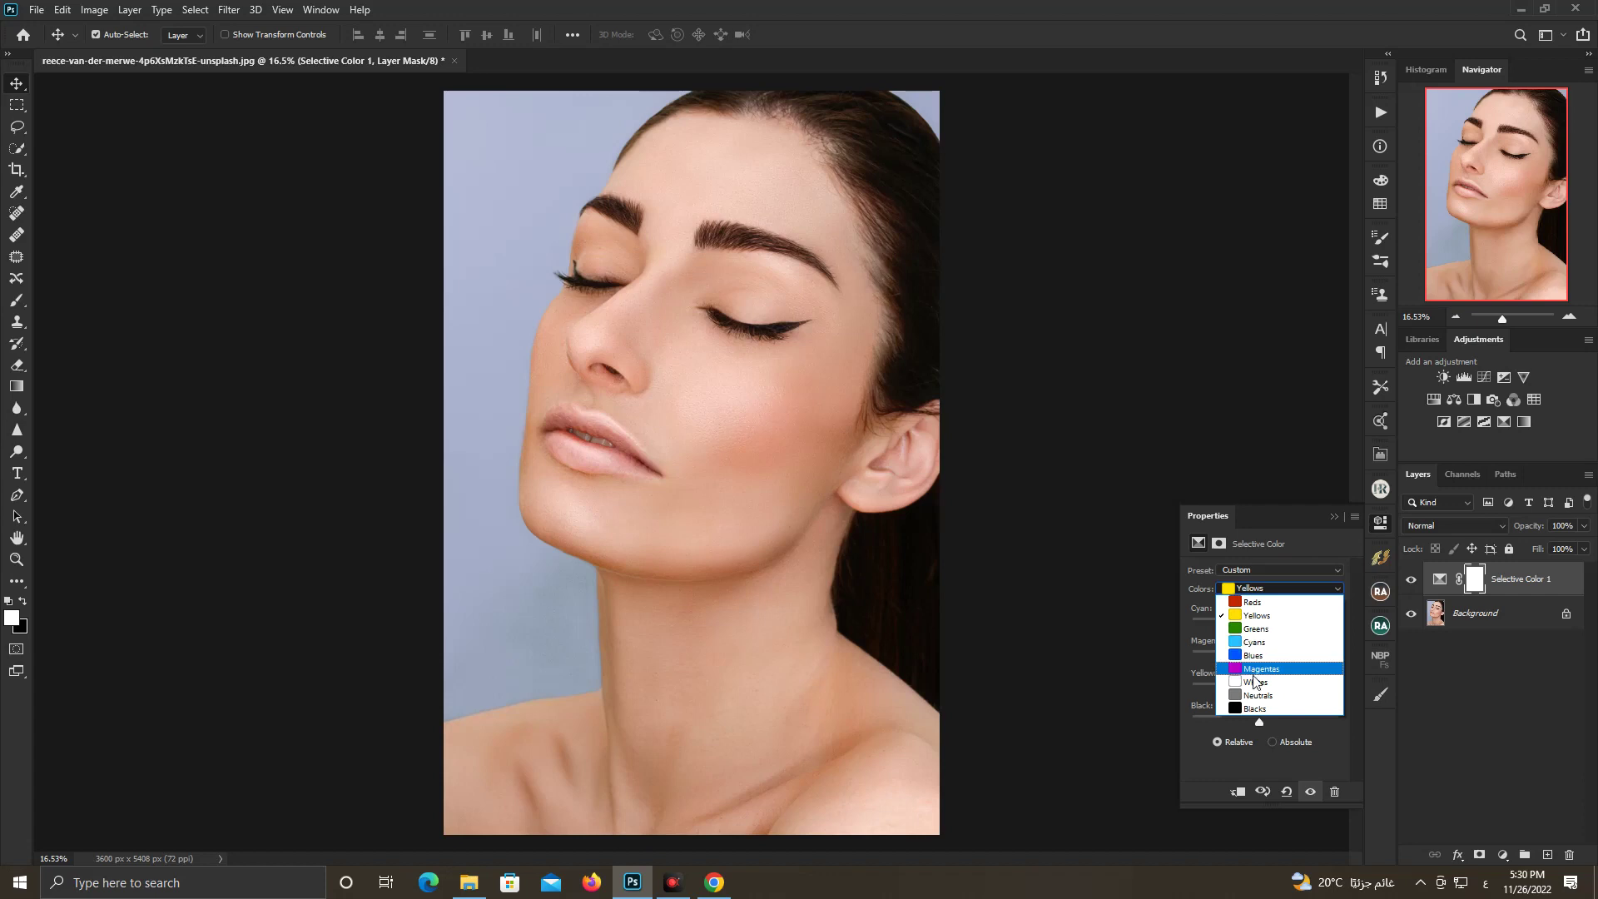
pyautogui.click(1257, 682)
pyautogui.moveTo(1264, 623); pyautogui.dragTo(1293, 625)
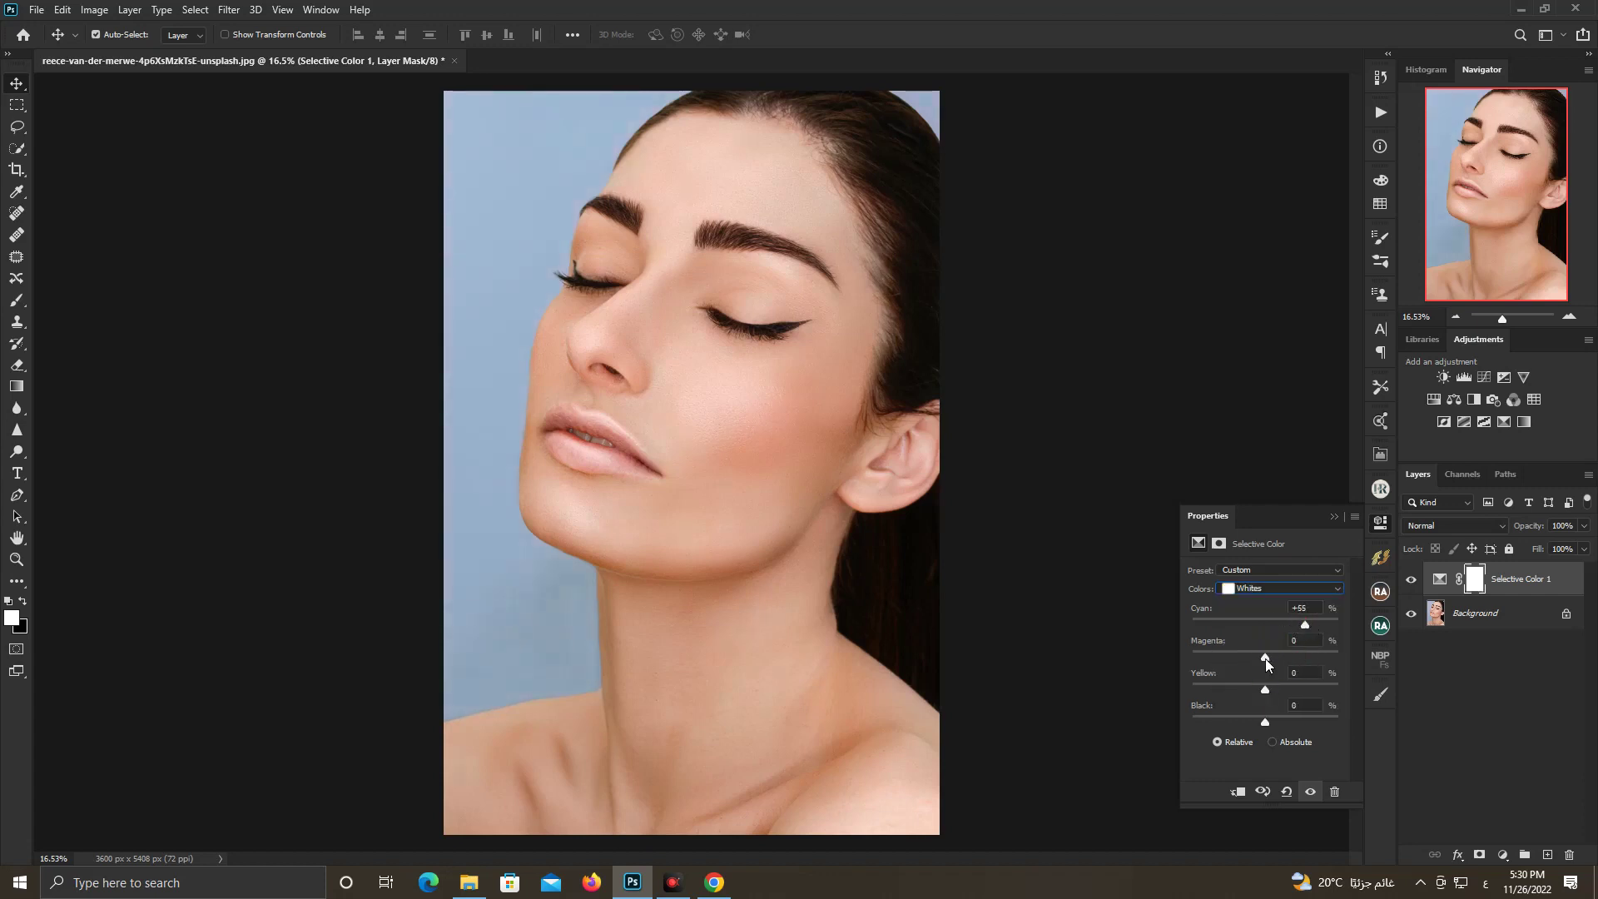
pyautogui.moveTo(1251, 657); pyautogui.dragTo(1238, 657)
pyautogui.moveTo(1250, 653); pyautogui.dragTo(1249, 654)
pyautogui.moveTo(1282, 690); pyautogui.dragTo(1283, 690)
pyautogui.moveTo(1264, 723); pyautogui.dragTo(1251, 724)
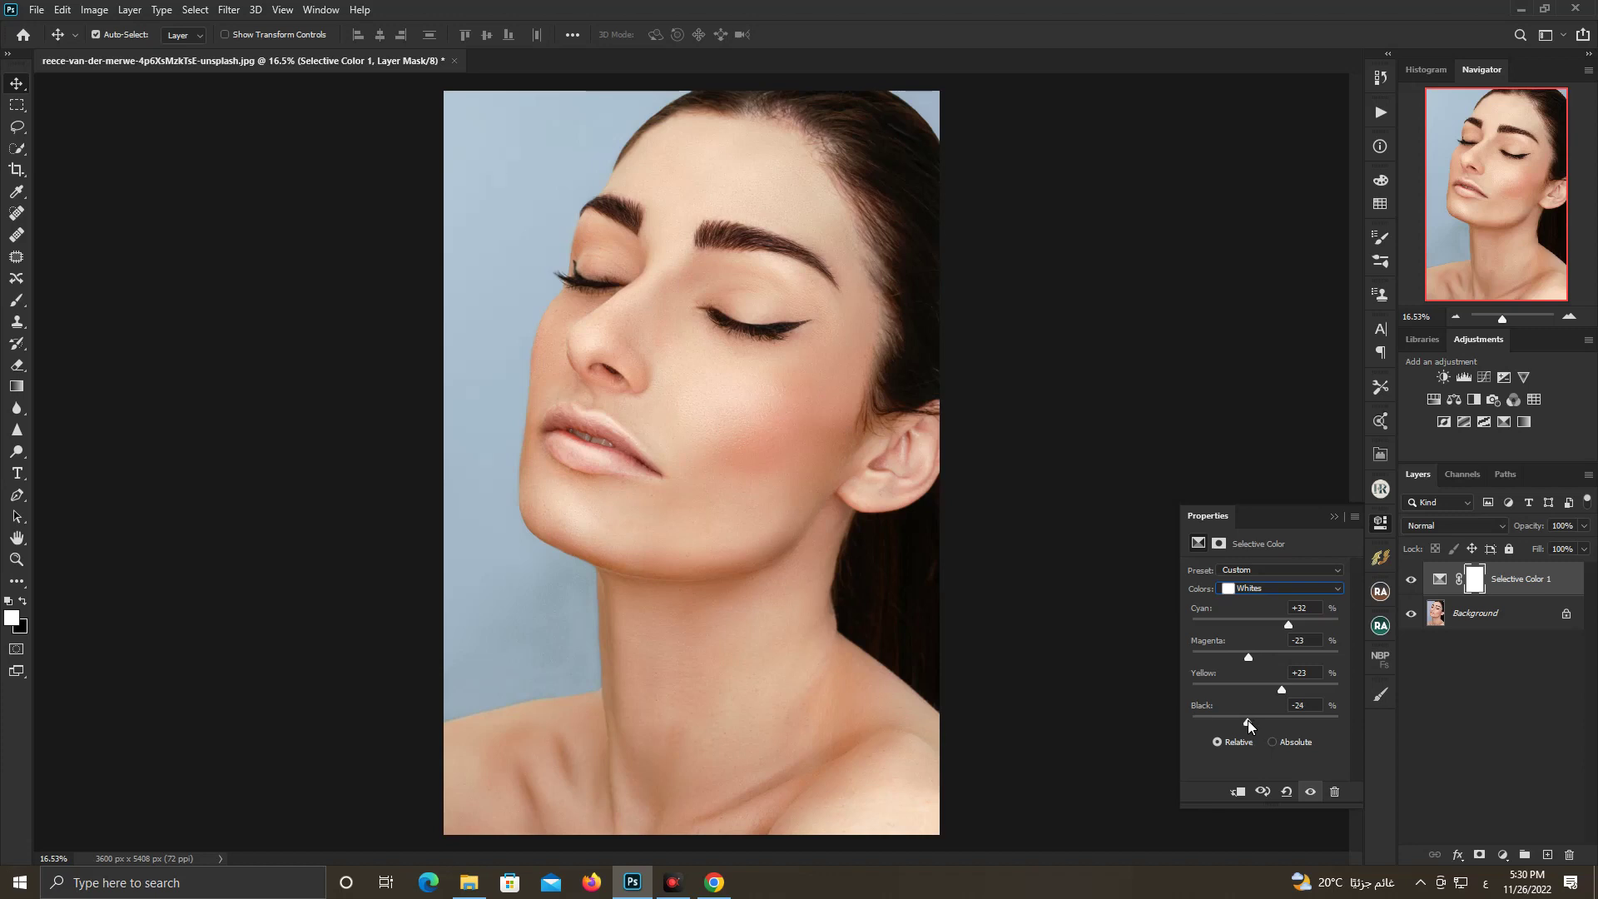
# Fine-tune the Selective Color amounts for the Blacks to tint the darkest tones, and close the adjustment settings
pyautogui.click(1253, 588)
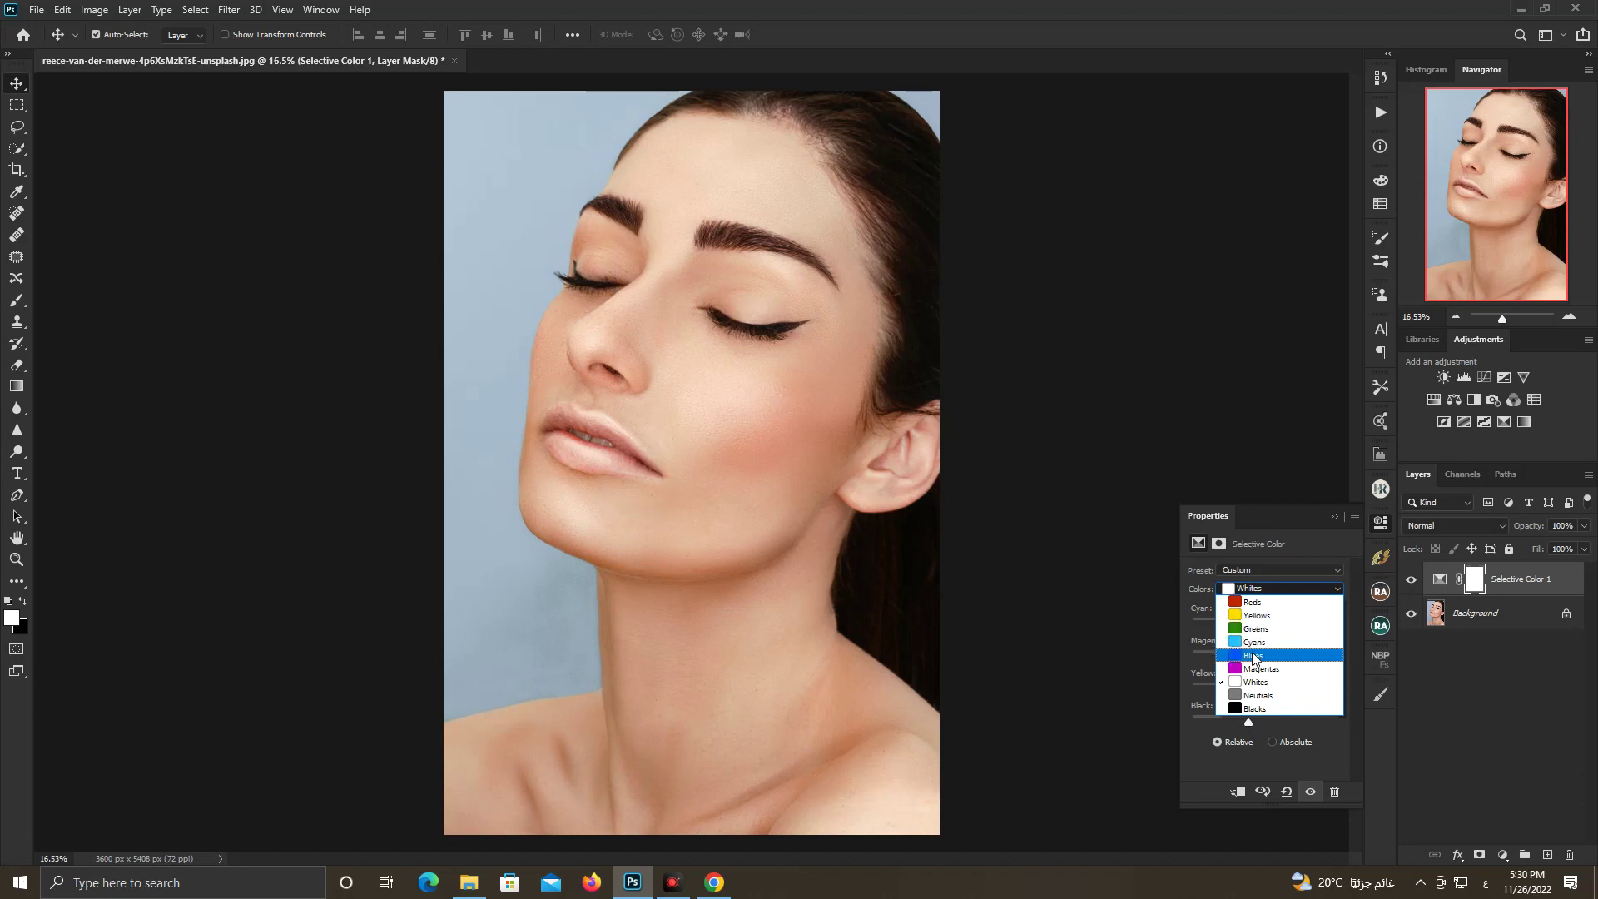
pyautogui.click(1258, 709)
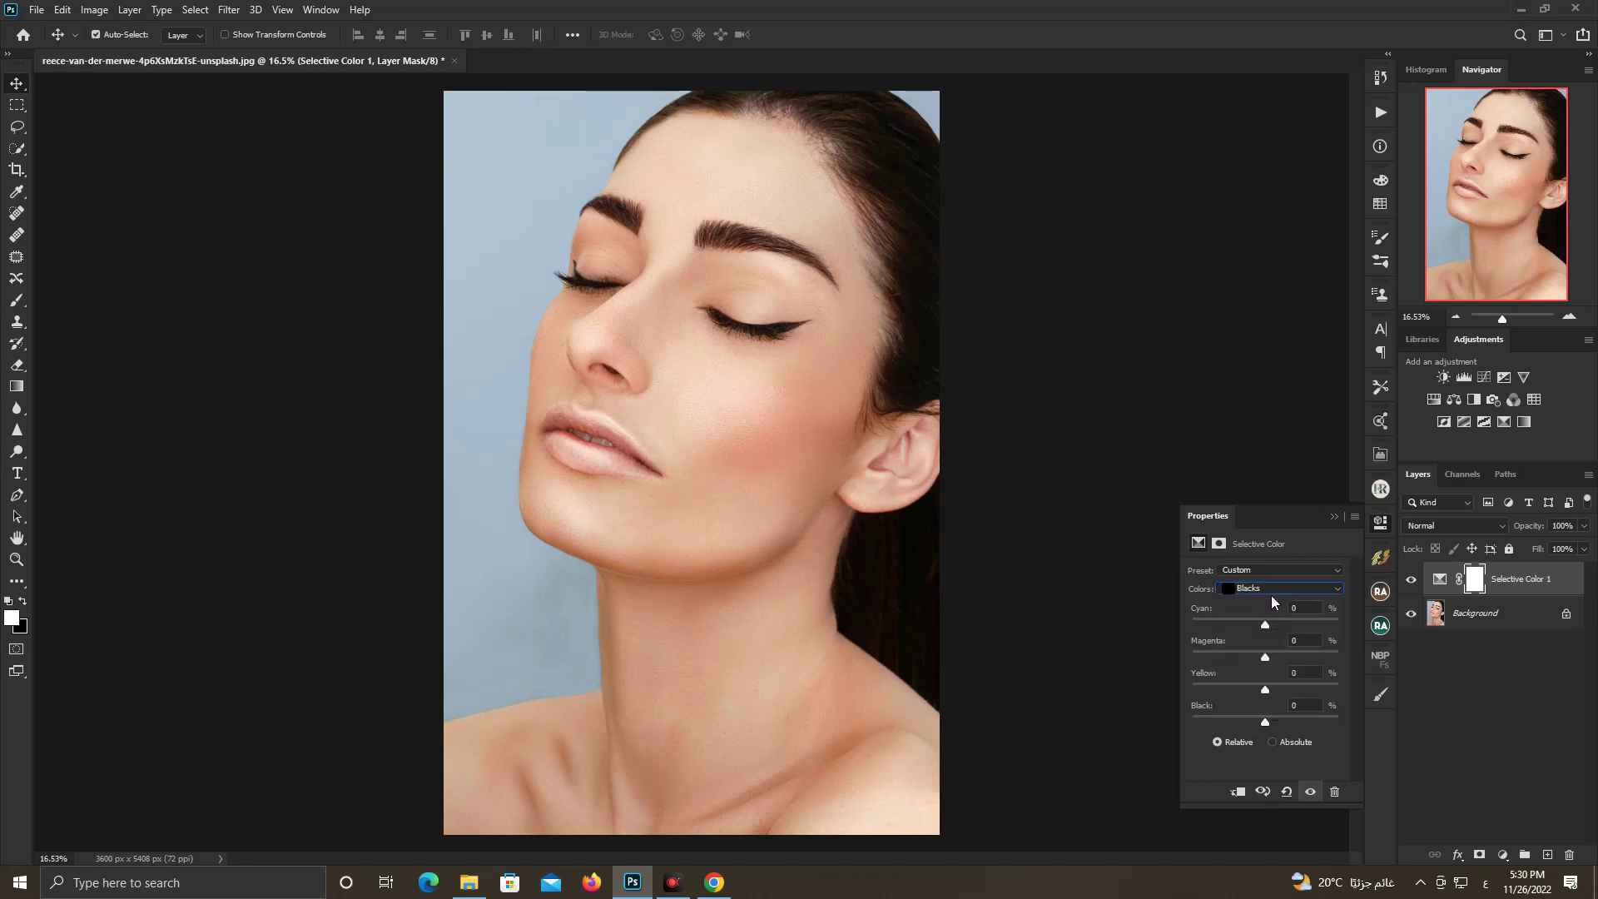
pyautogui.moveTo(1265, 623); pyautogui.dragTo(1264, 622)
pyautogui.moveTo(1265, 654); pyautogui.dragTo(1269, 654)
pyautogui.click(1240, 640)
pyautogui.click(1243, 710)
pyautogui.press('Down')
pyautogui.click(1381, 522)
# Compare the portrait with and without the Selective Color adjustment
pyautogui.click(1411, 581)
pyautogui.click(1412, 580)
pyautogui.click(1412, 580)
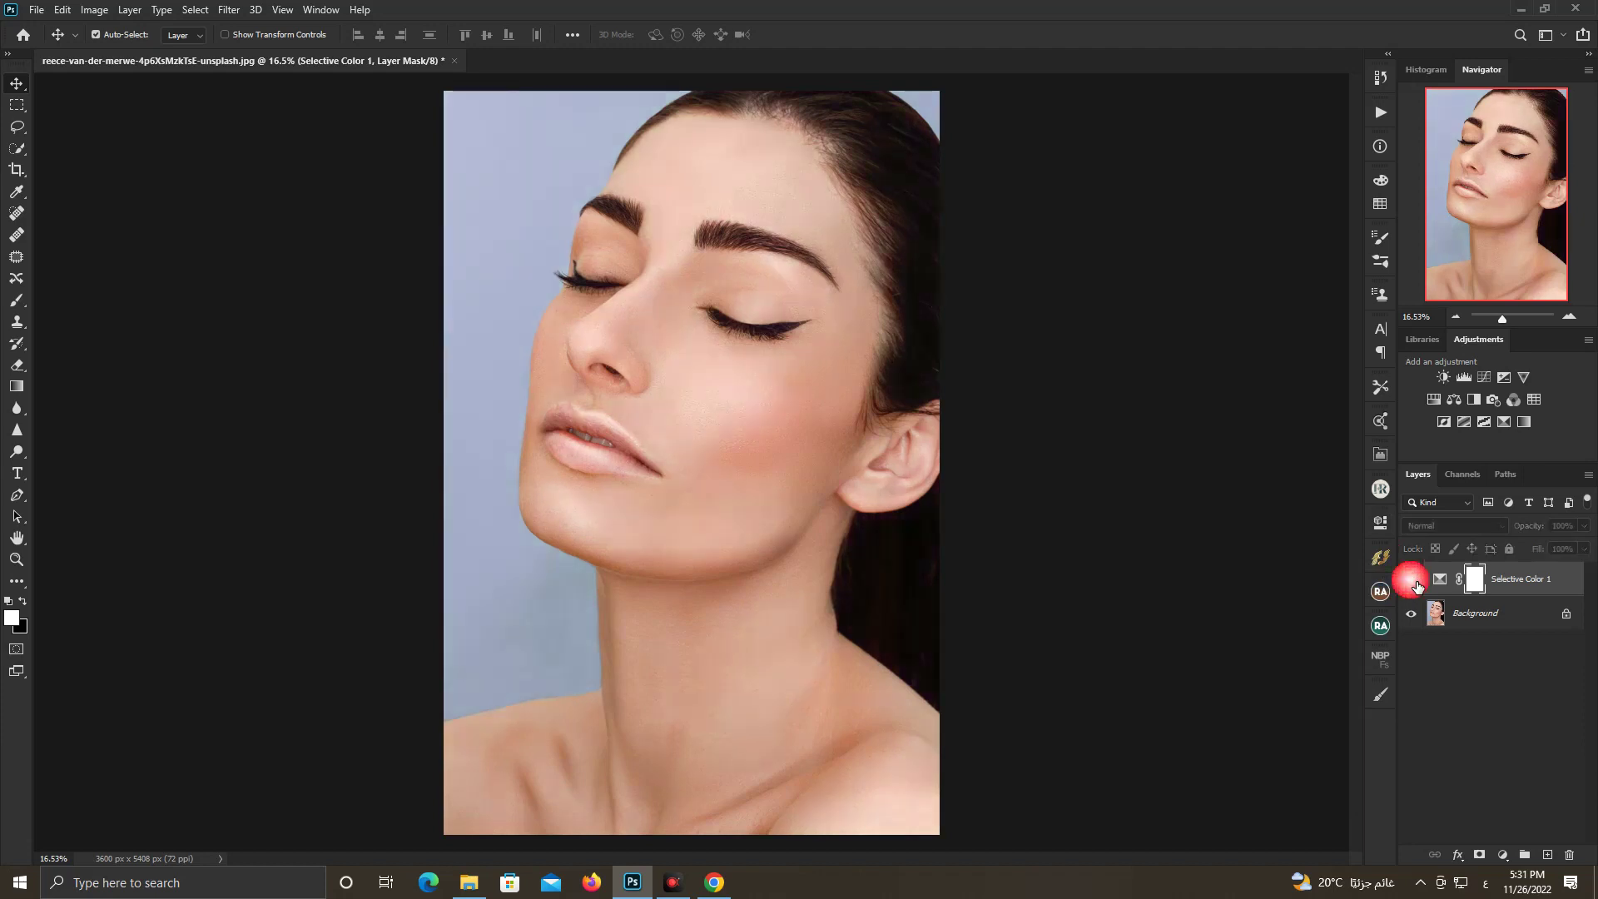
pyautogui.click(1412, 580)
pyautogui.click(1412, 581)
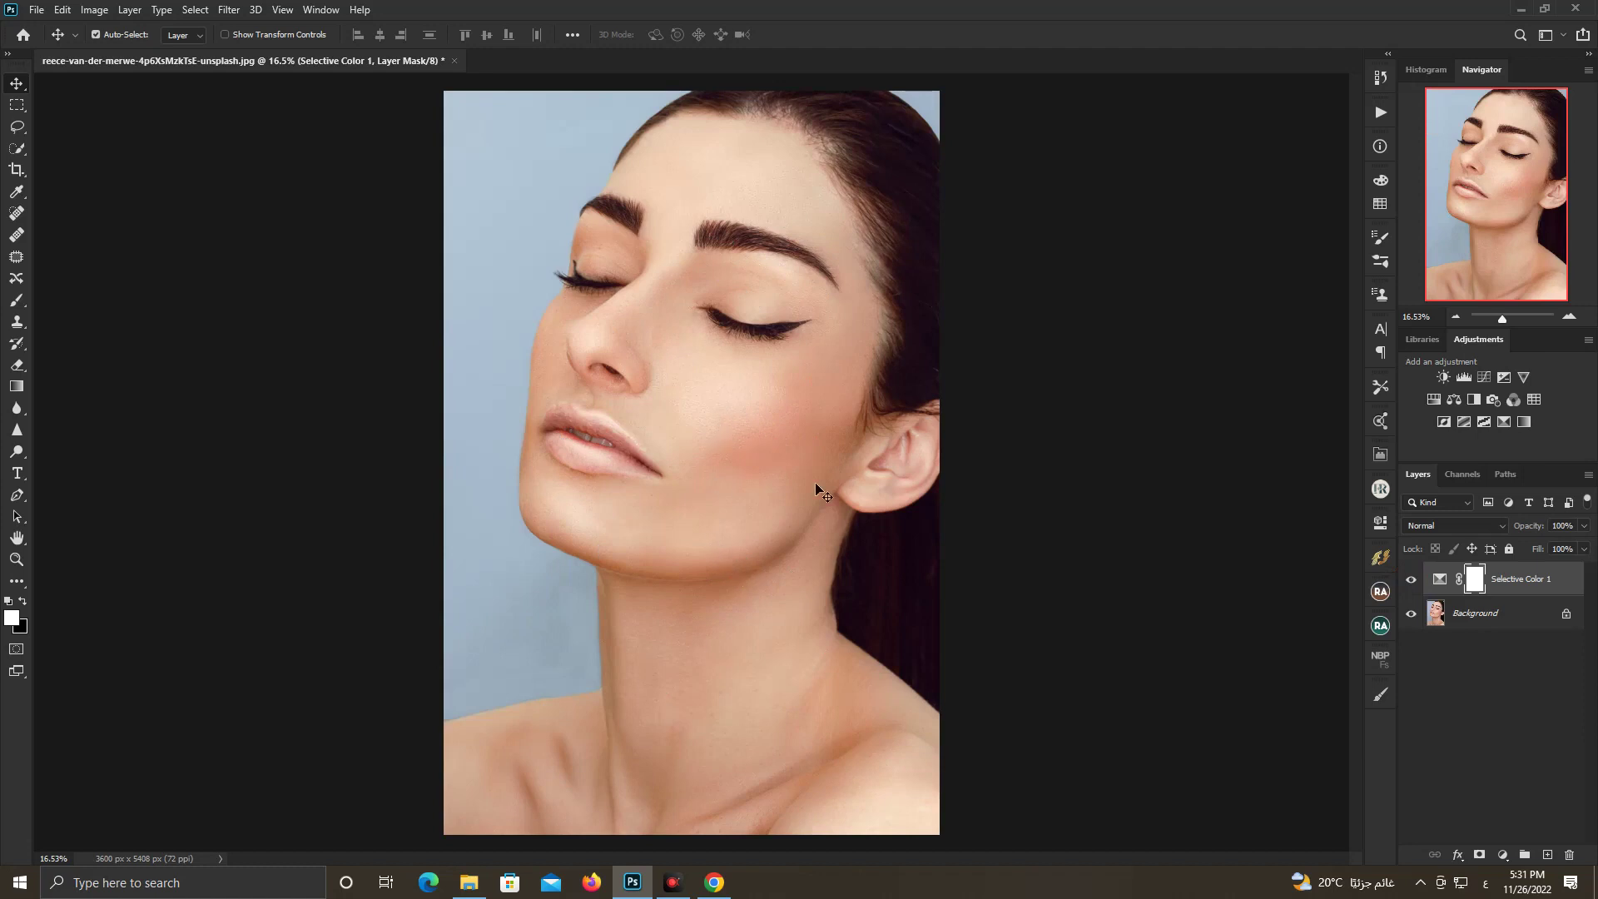
# Merge the Selective Color 1 adjustment with the Background layer
pyautogui.click(1509, 618)
pyautogui.rightClick(1508, 616)
pyautogui.click(1515, 602)
pyautogui.click(1511, 578)
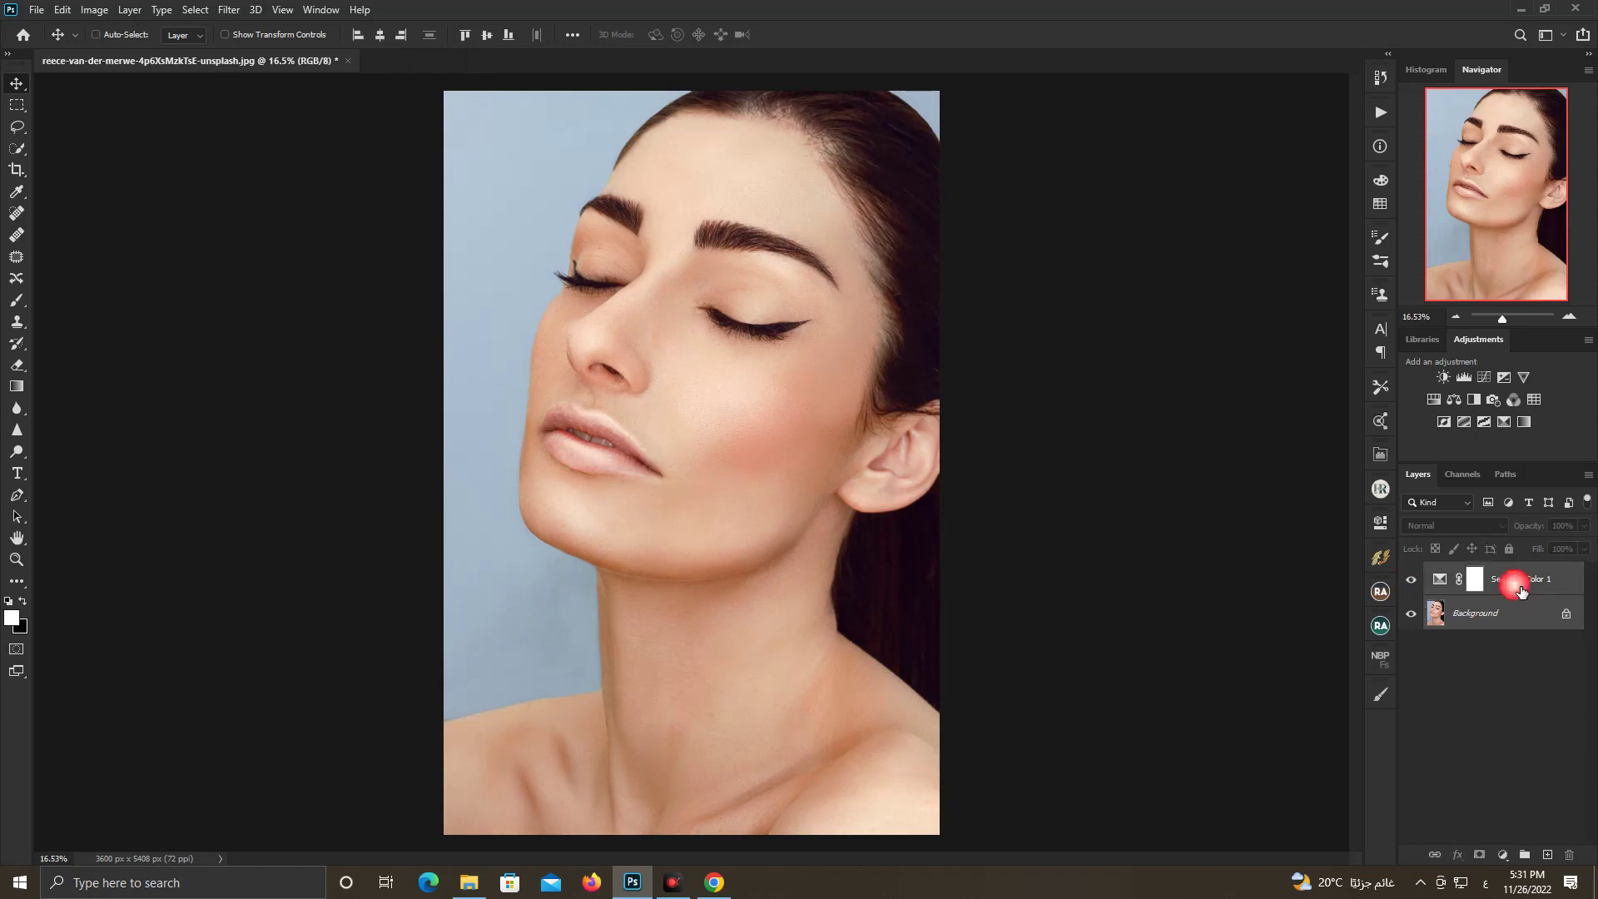
pyautogui.hotkey('ctrl', 'e')
# Duplicate the Background layer and start the Camera Raw Filter on the copy
pyautogui.rightClick(1512, 583)
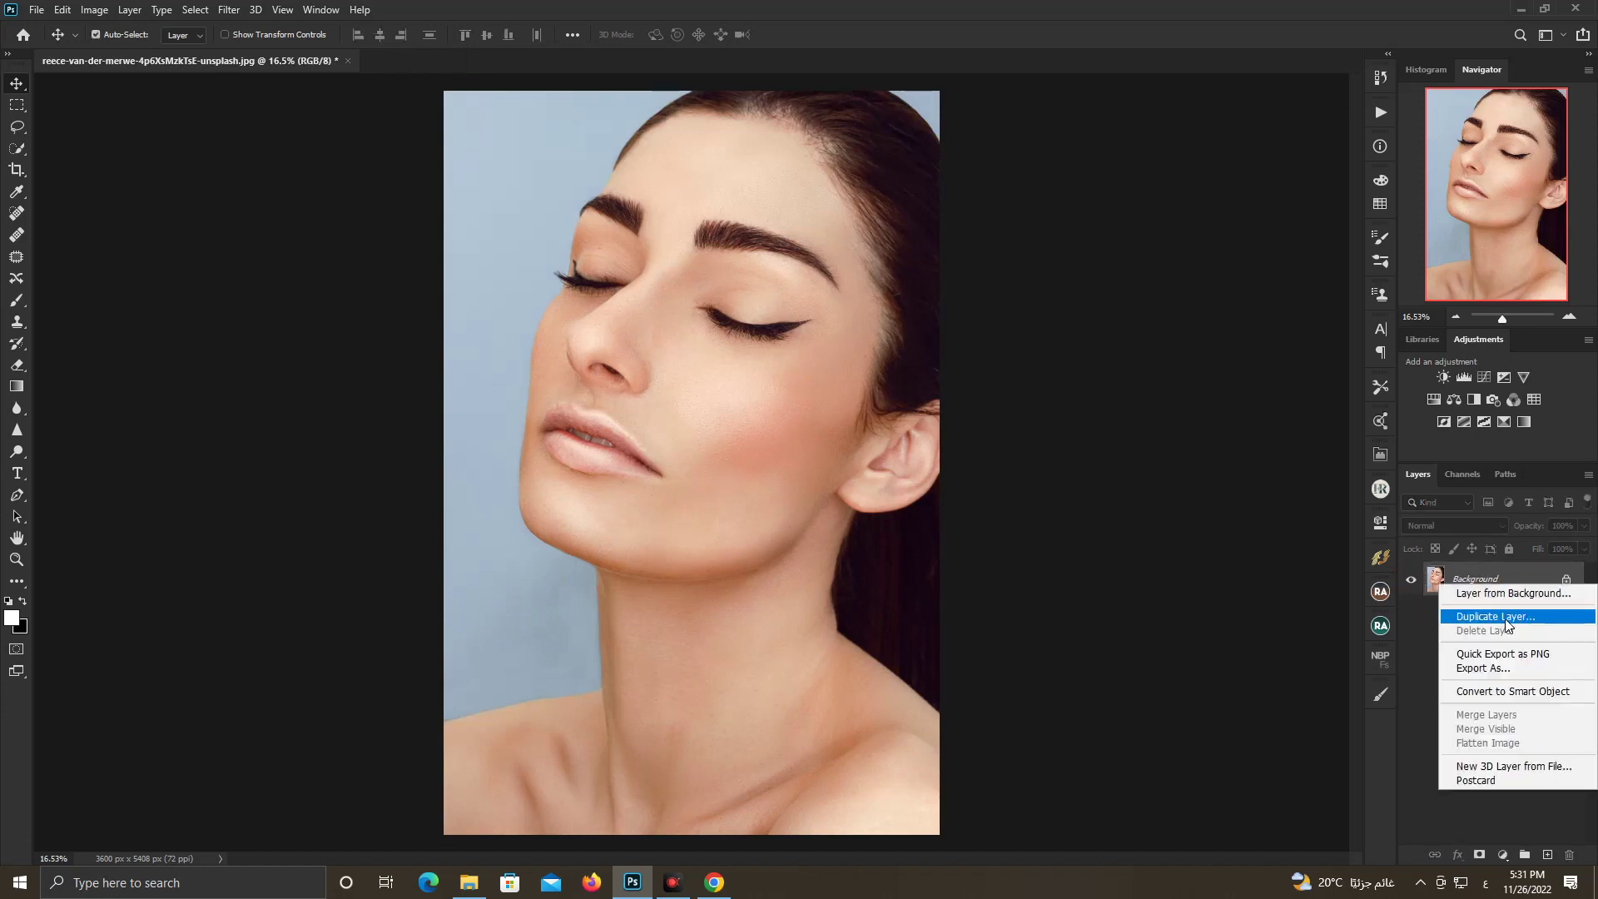
pyautogui.click(1494, 614)
pyautogui.click(947, 244)
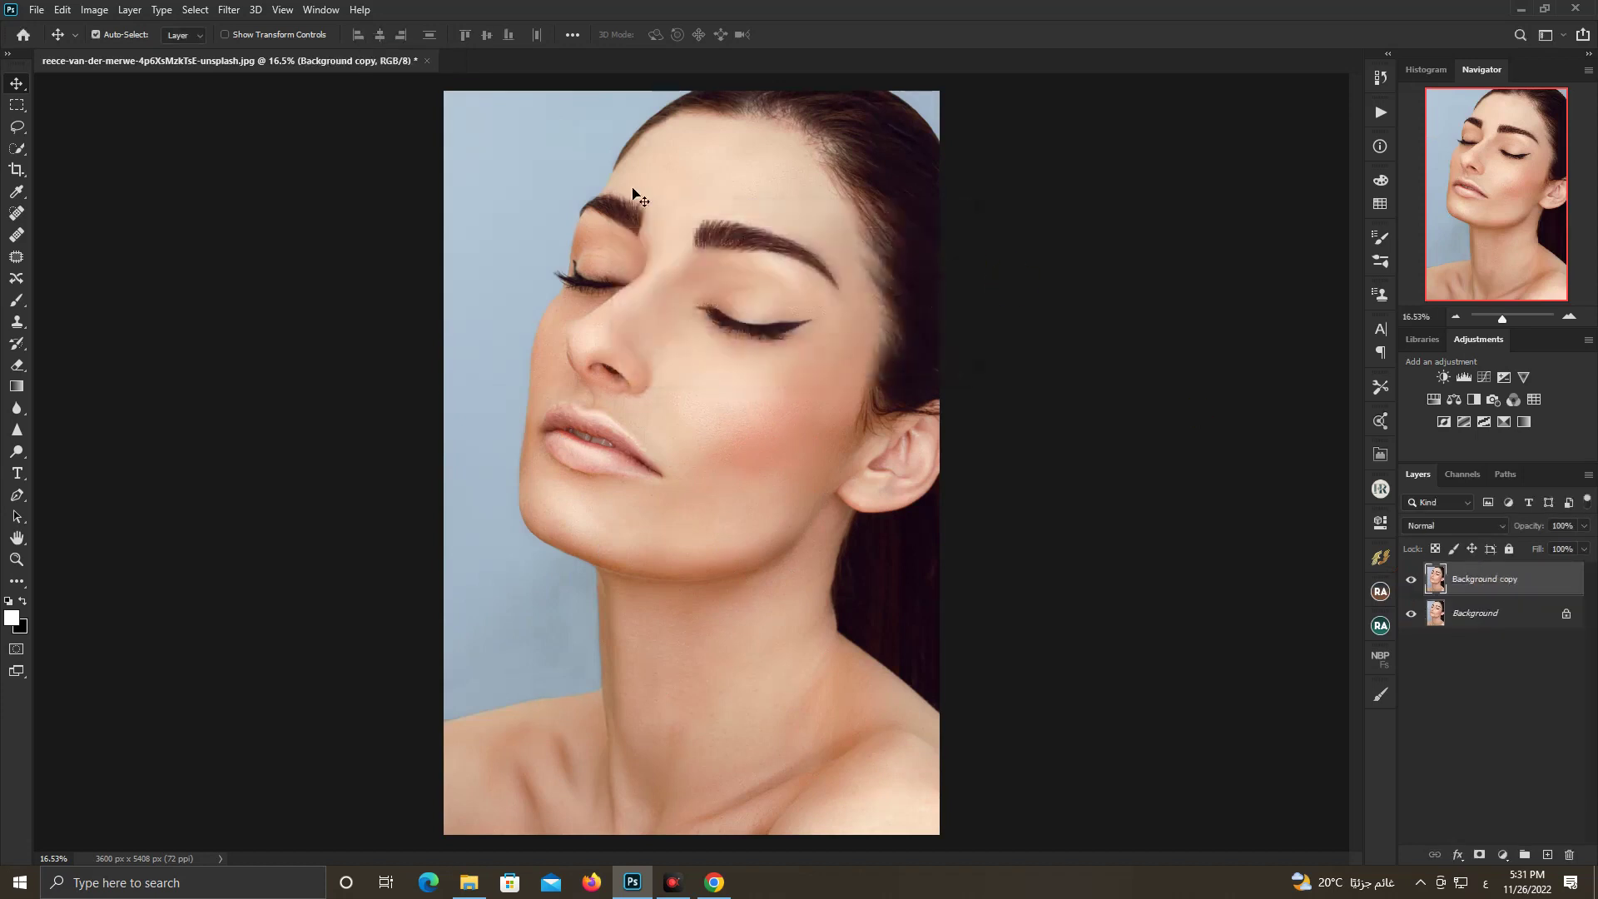
pyautogui.click(229, 10)
pyautogui.click(275, 109)
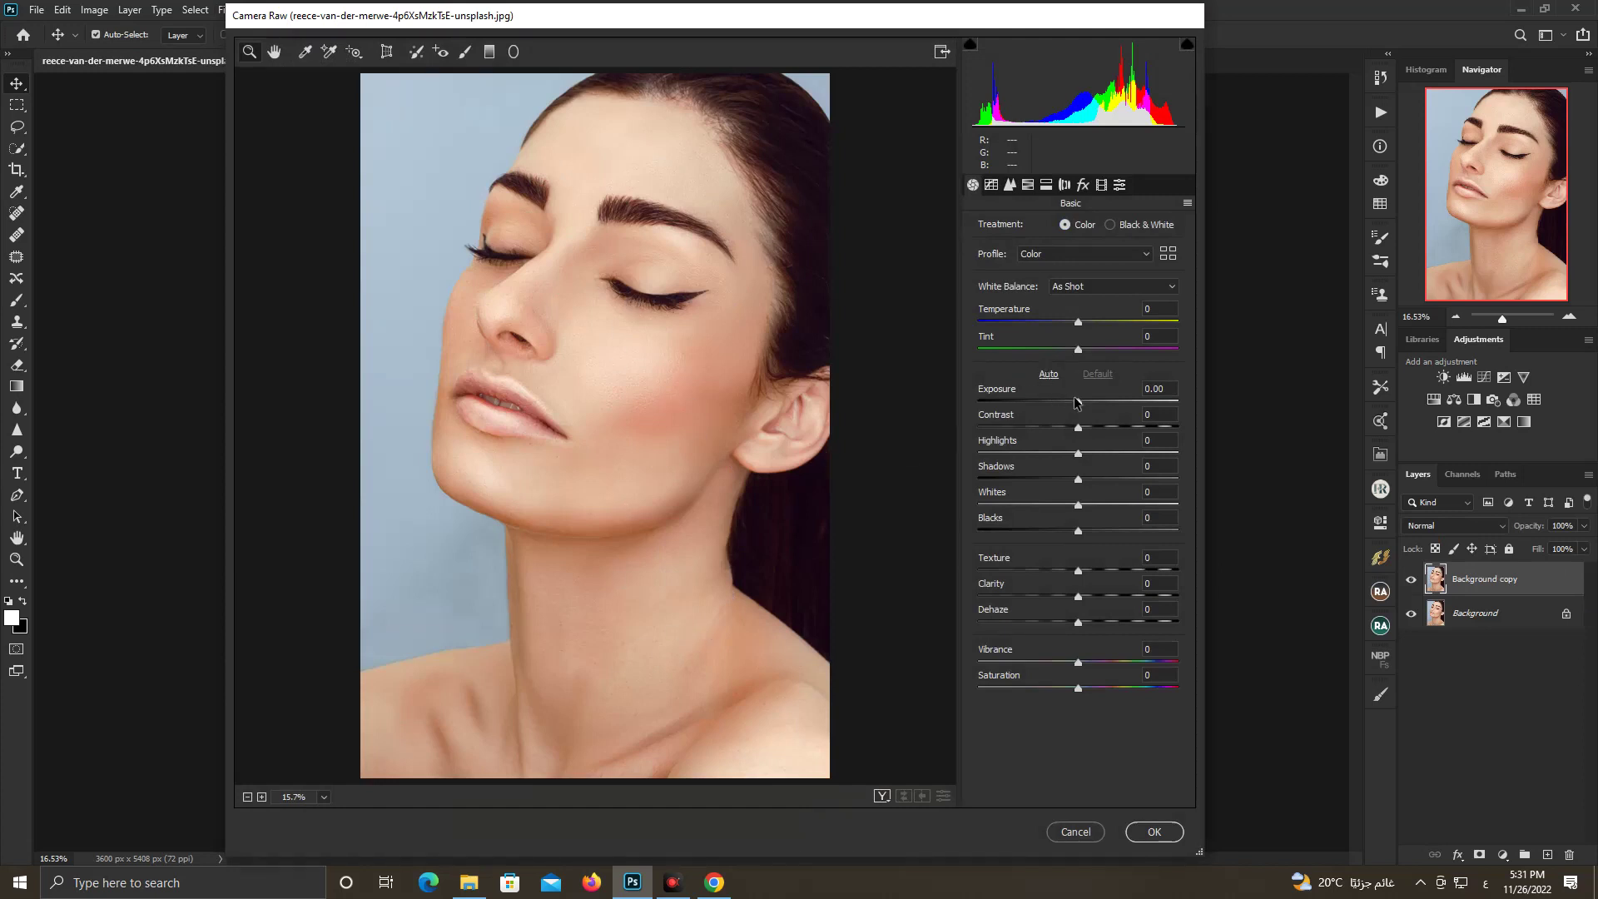
# Set Exposure -0.10, Contrast -3, Highlights -30, Shadows +12, Whites -38, Blacks +8, Texture +3, Clarity -3 and Dehaze +2
pyautogui.moveTo(1079, 405); pyautogui.dragTo(1076, 407)
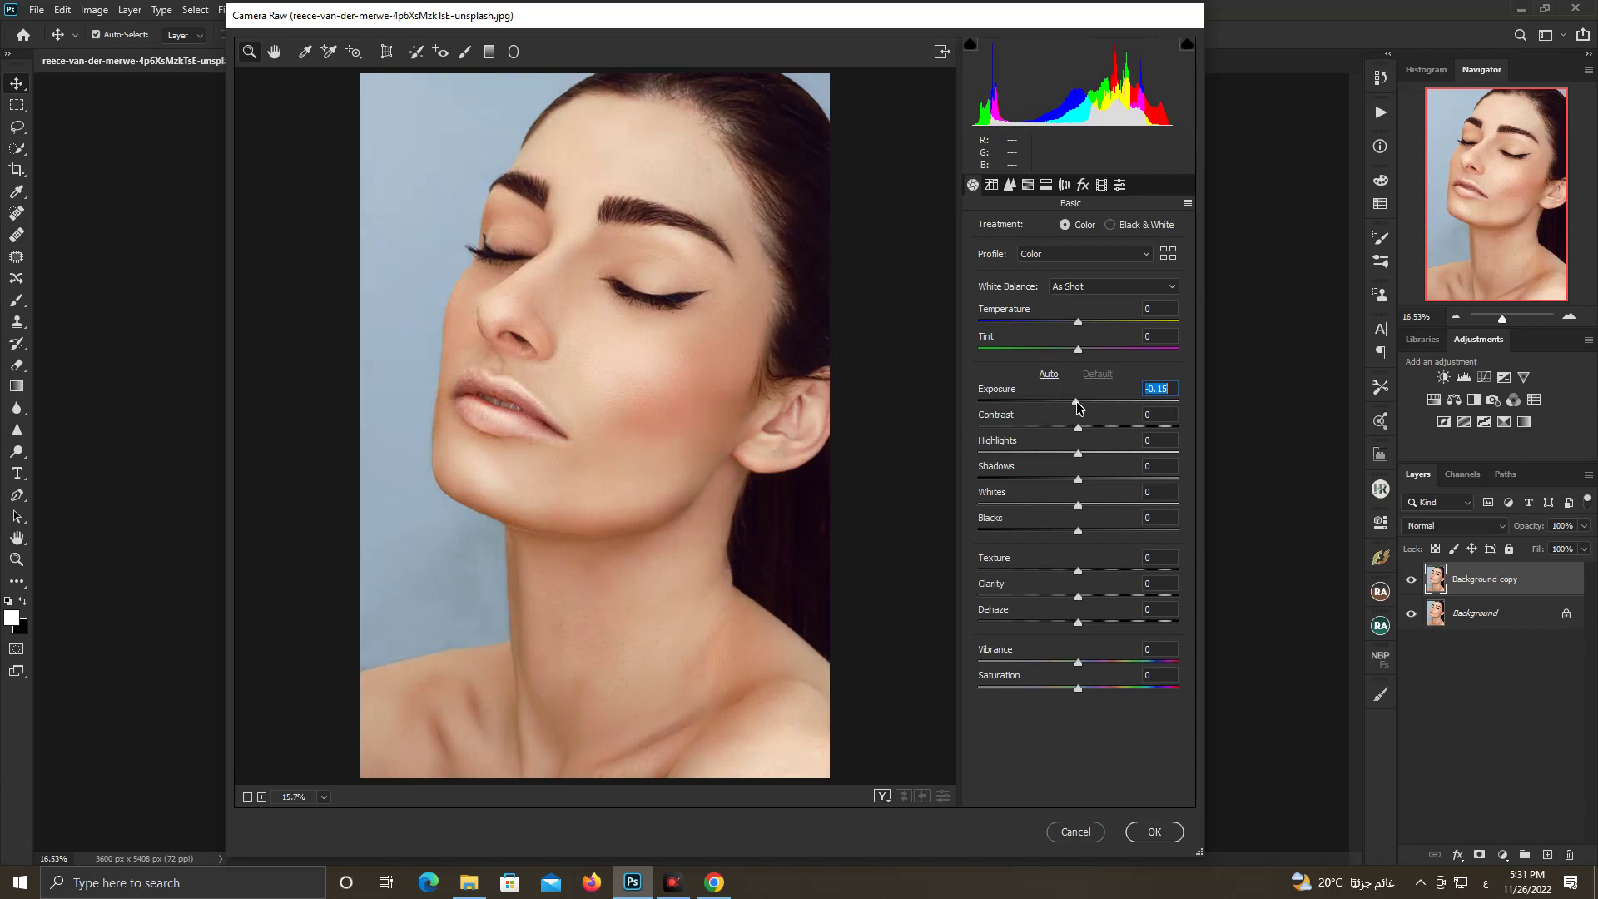
pyautogui.moveTo(1077, 406); pyautogui.dragTo(1079, 405)
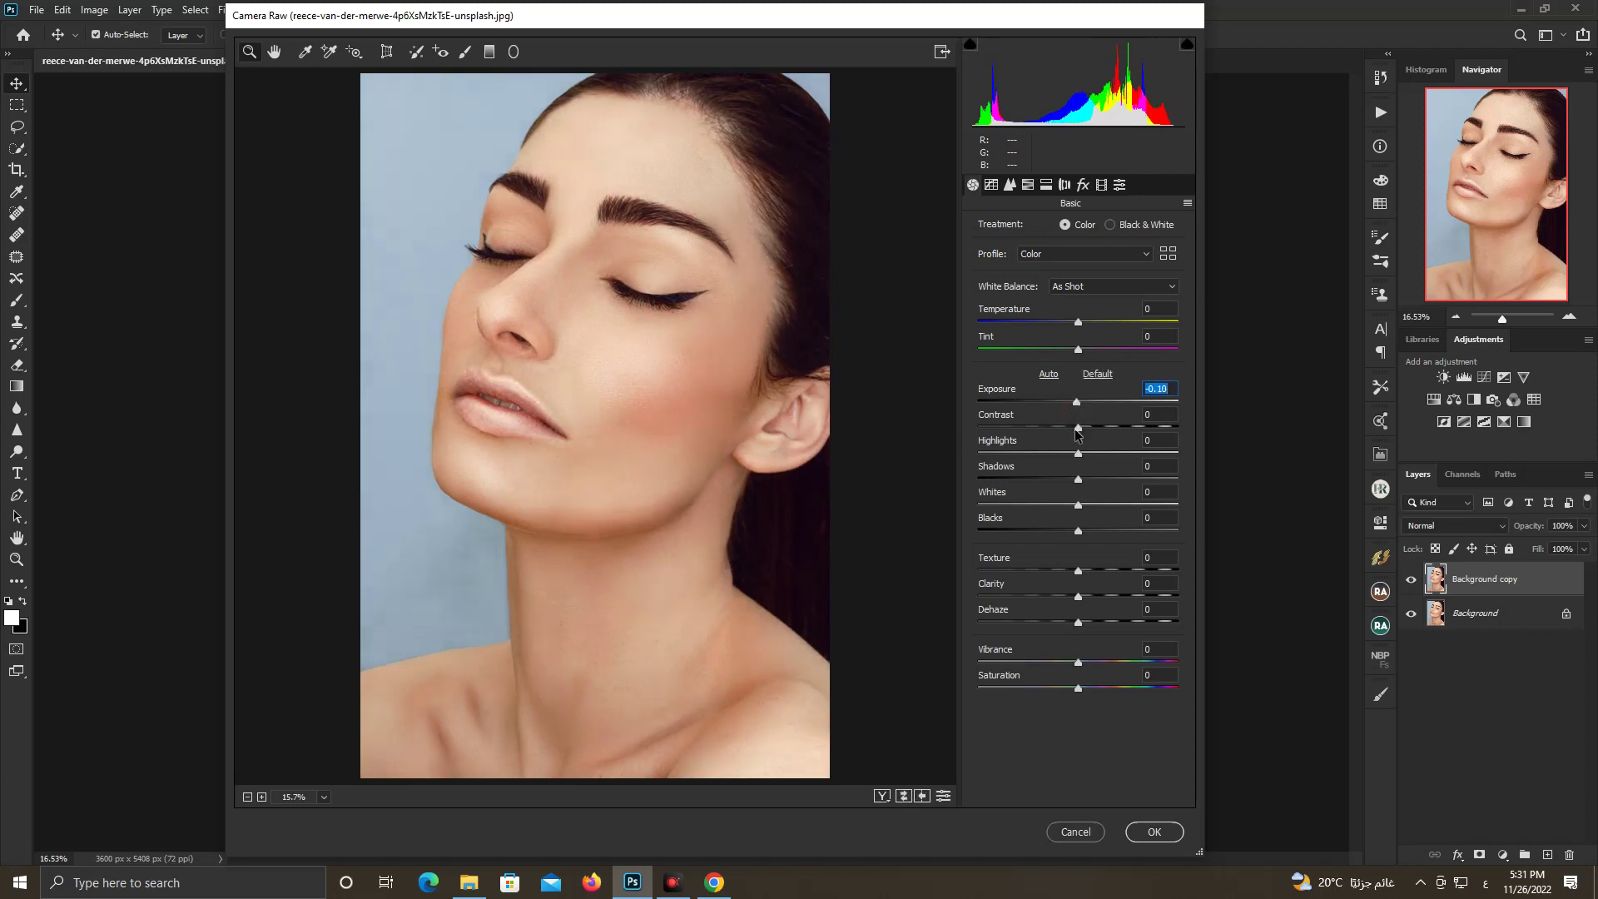
pyautogui.moveTo(1080, 430); pyautogui.dragTo(1047, 456)
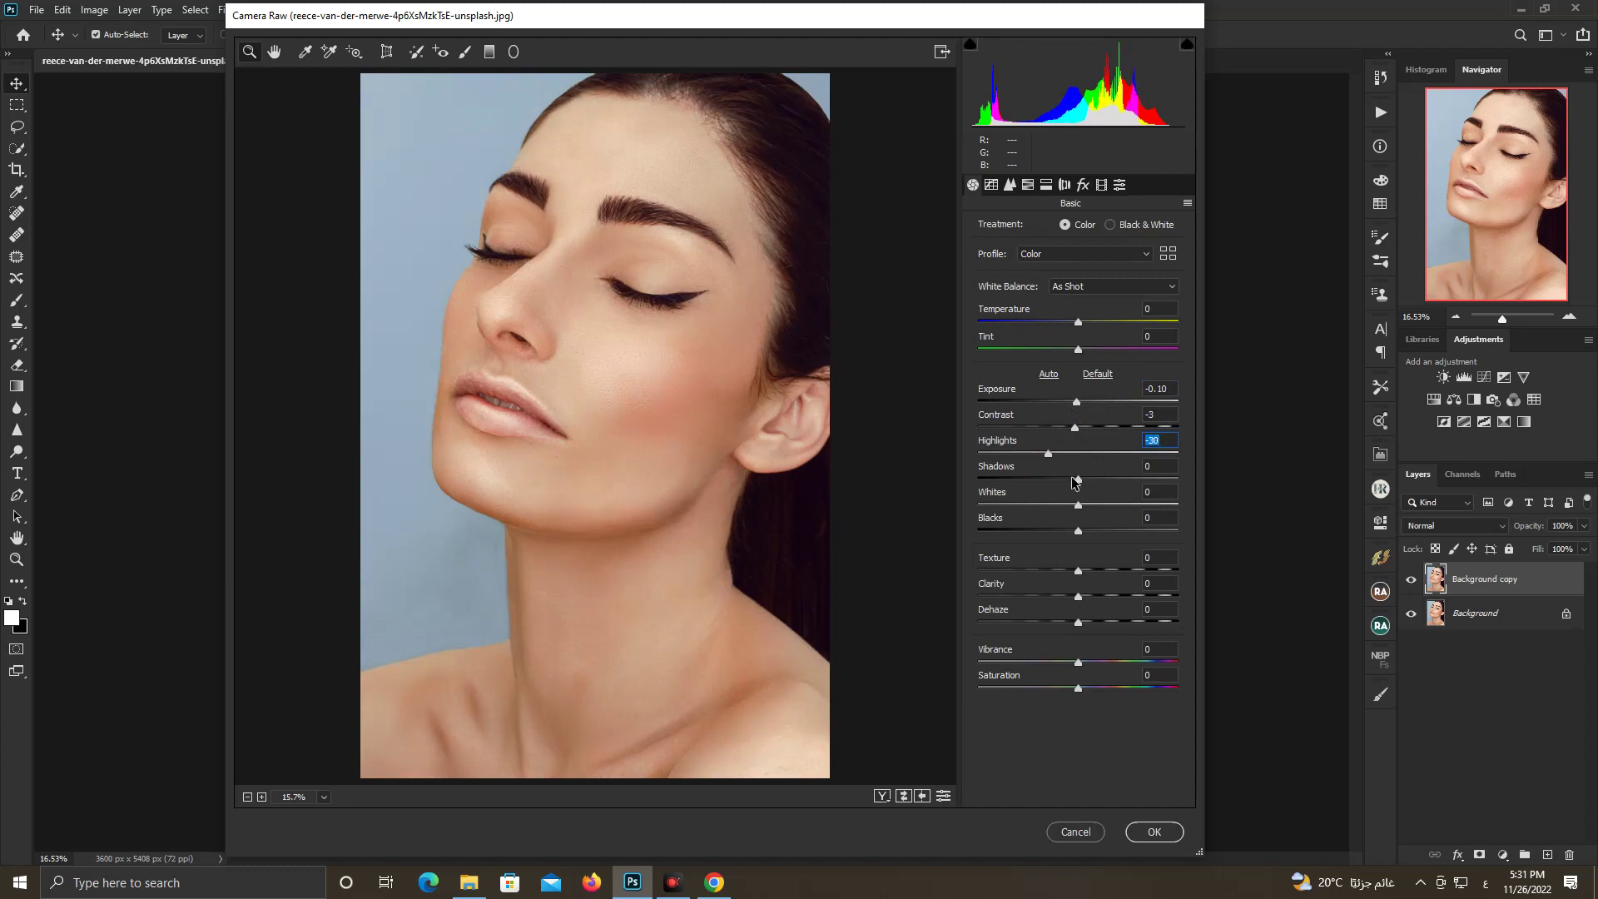
pyautogui.moveTo(1079, 481); pyautogui.dragTo(1083, 622)
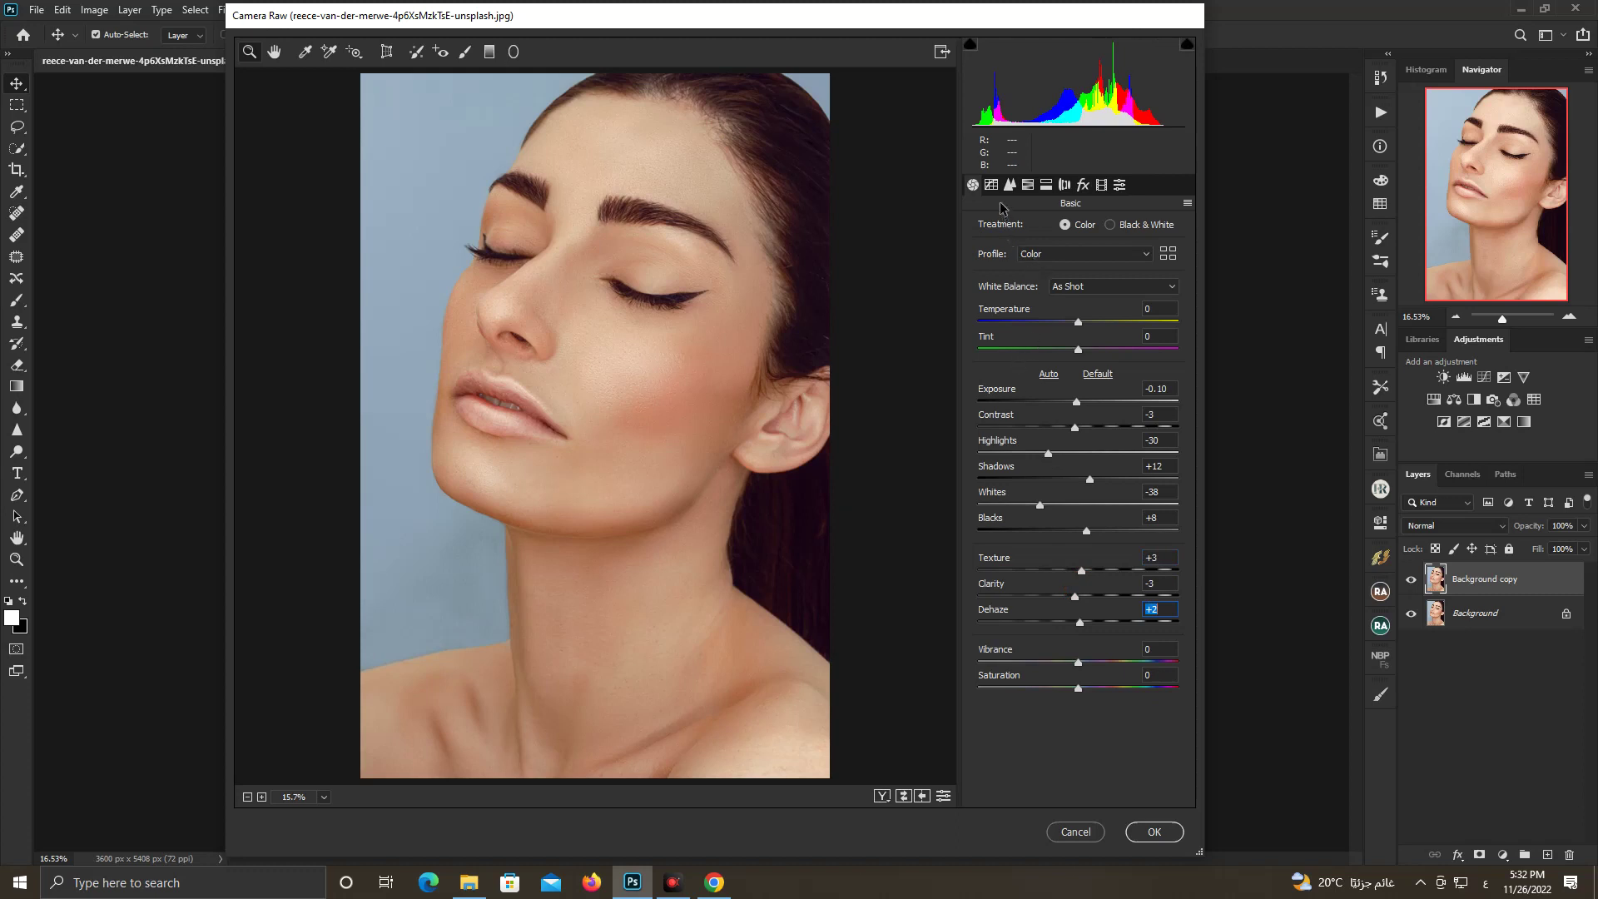
# Set the portrait's Exposure to -0.05
pyautogui.moveTo(1076, 401); pyautogui.dragTo(1078, 401)
pyautogui.moveTo(1077, 400); pyautogui.dragTo(1079, 401)
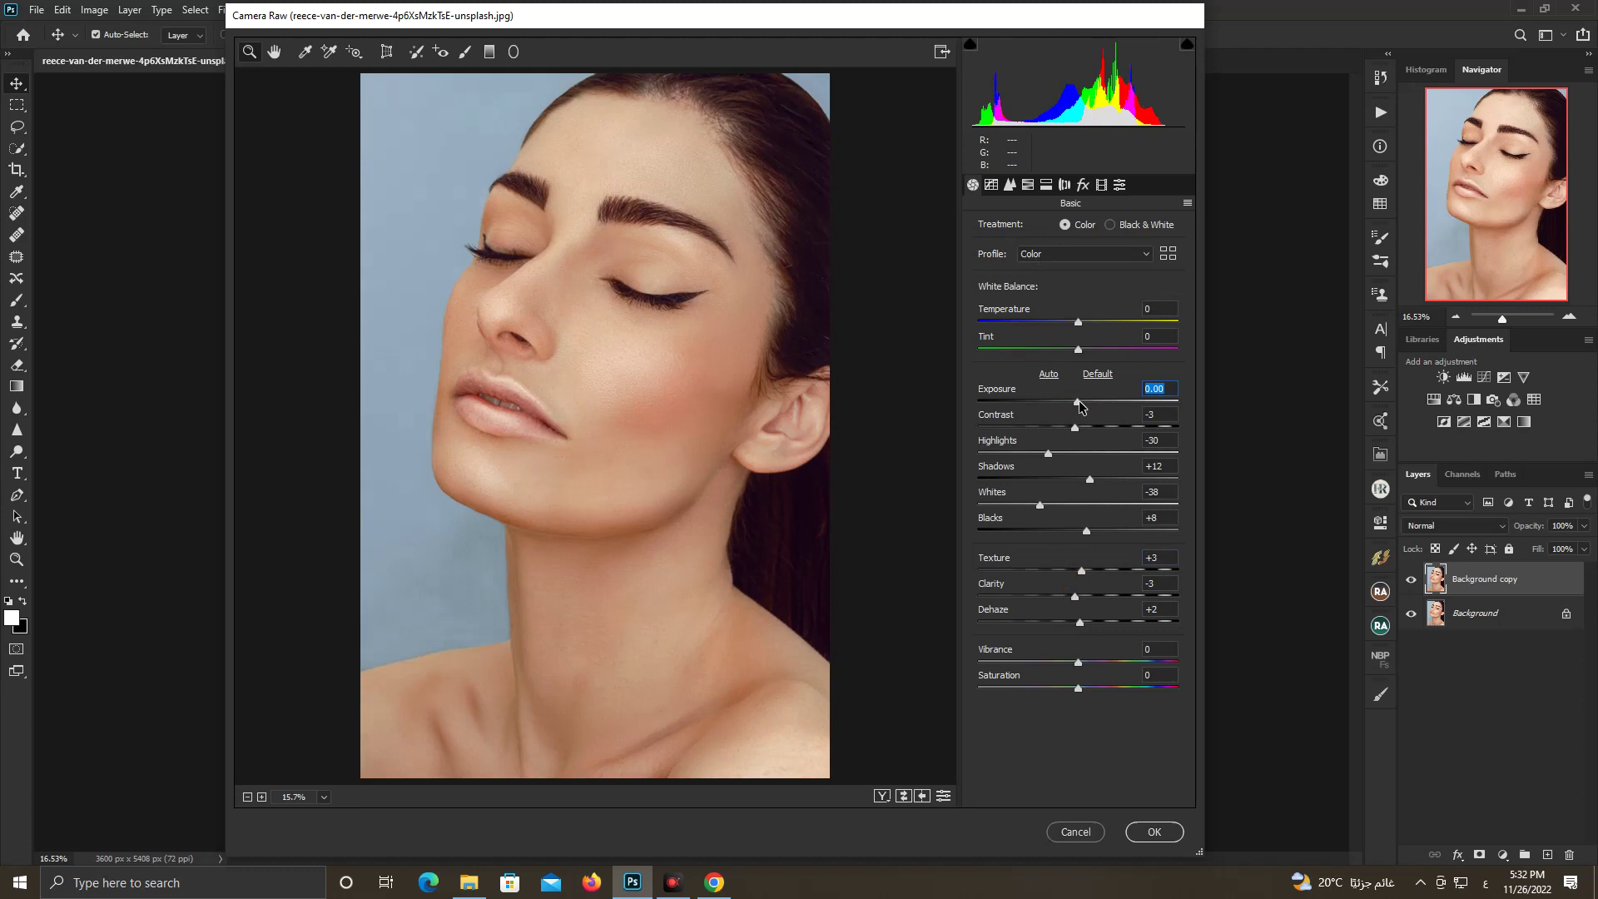
pyautogui.click(1079, 403)
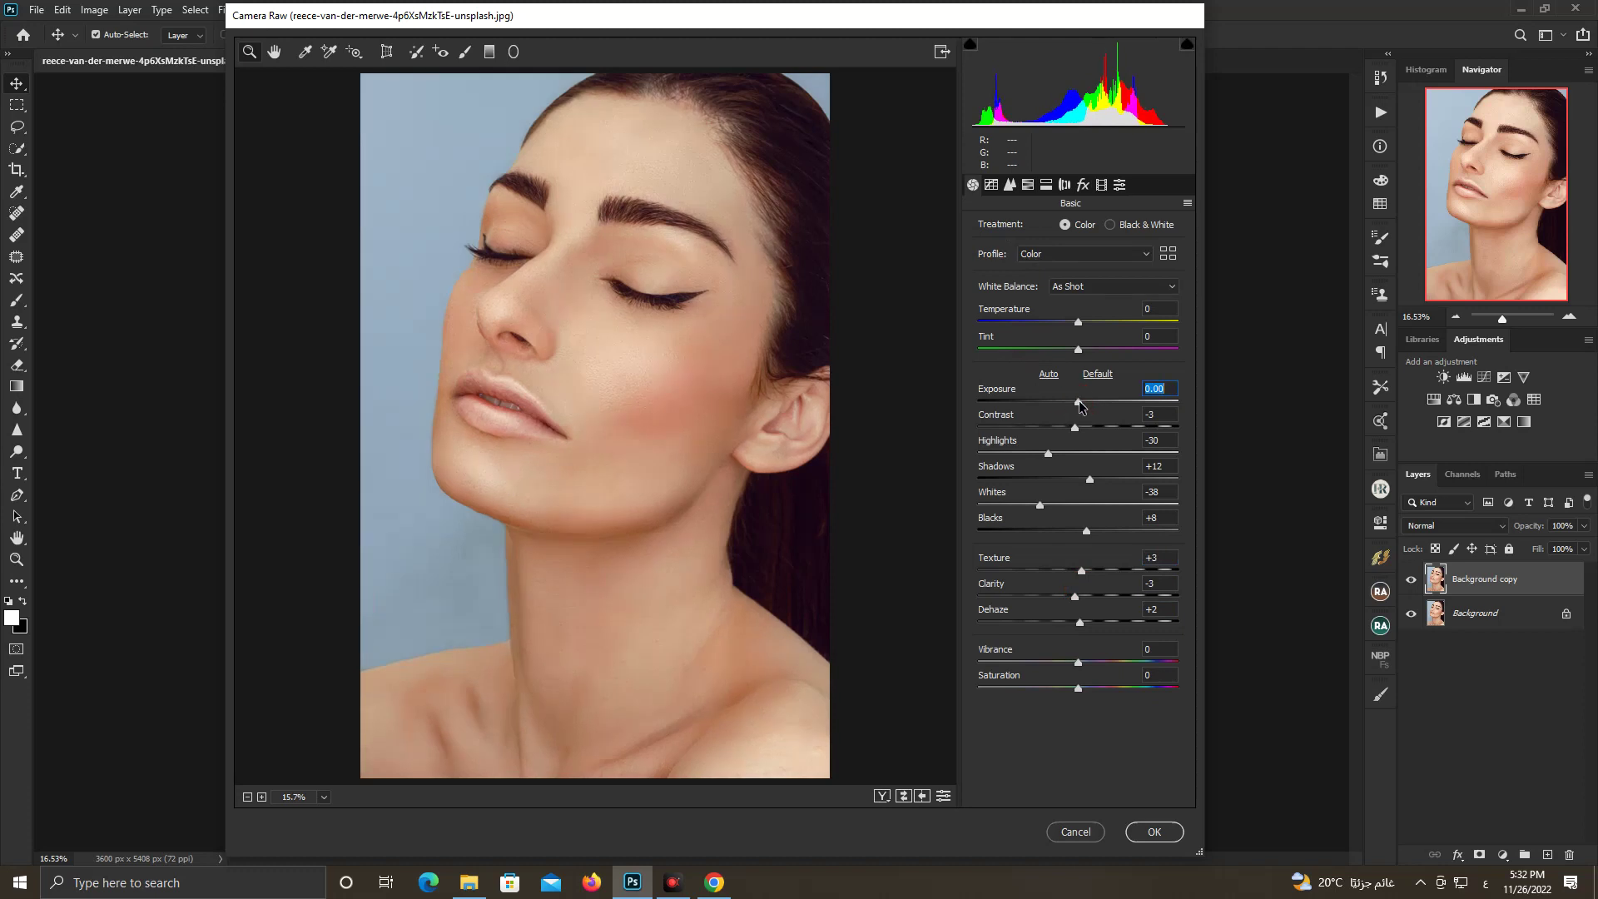
pyautogui.moveTo(1079, 402); pyautogui.dragTo(1078, 402)
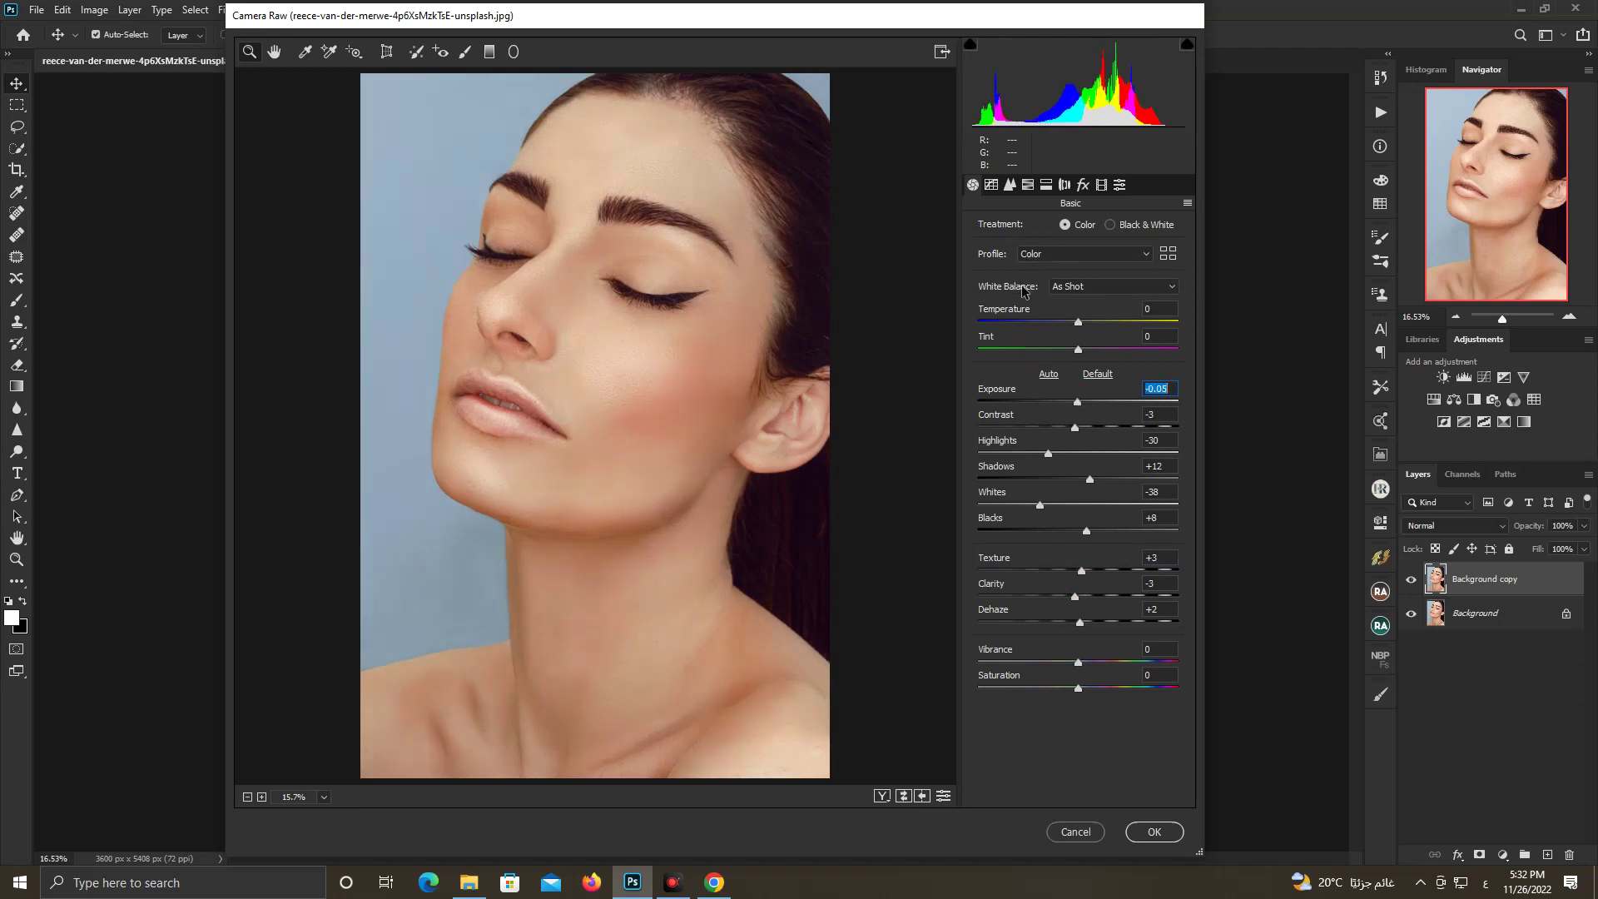
# Try the Artistic, Modern and Vintage profiles on the portrait, and return to the Color profile
pyautogui.click(1047, 255)
pyautogui.click(1047, 255)
pyautogui.click(1048, 257)
pyautogui.click(1047, 254)
pyautogui.click(1047, 254)
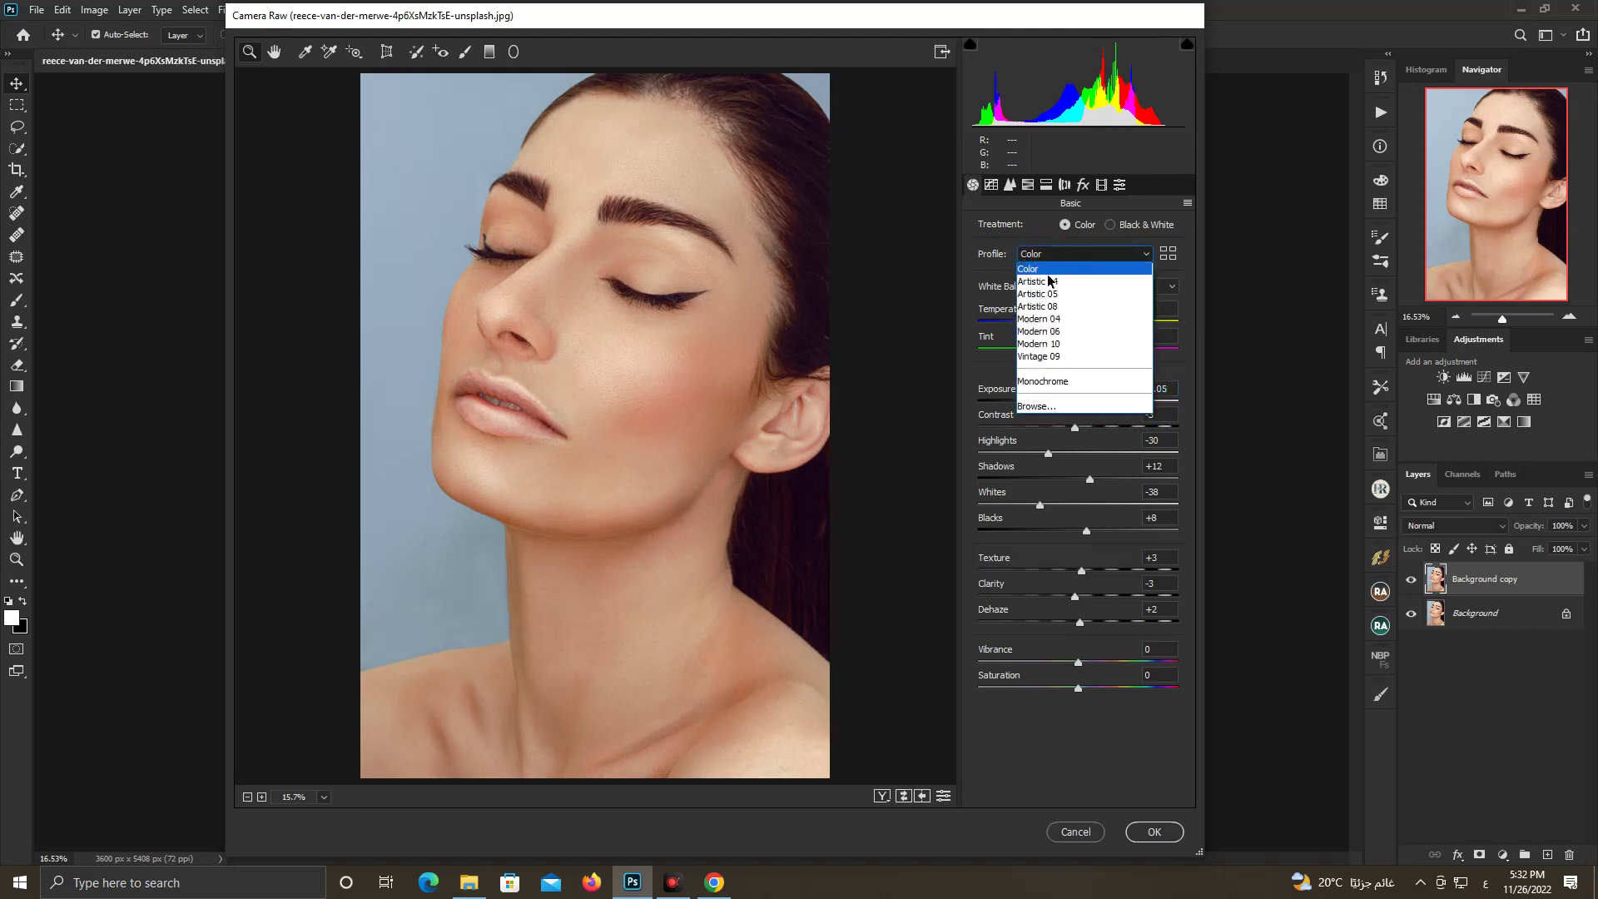
pyautogui.click(1055, 263)
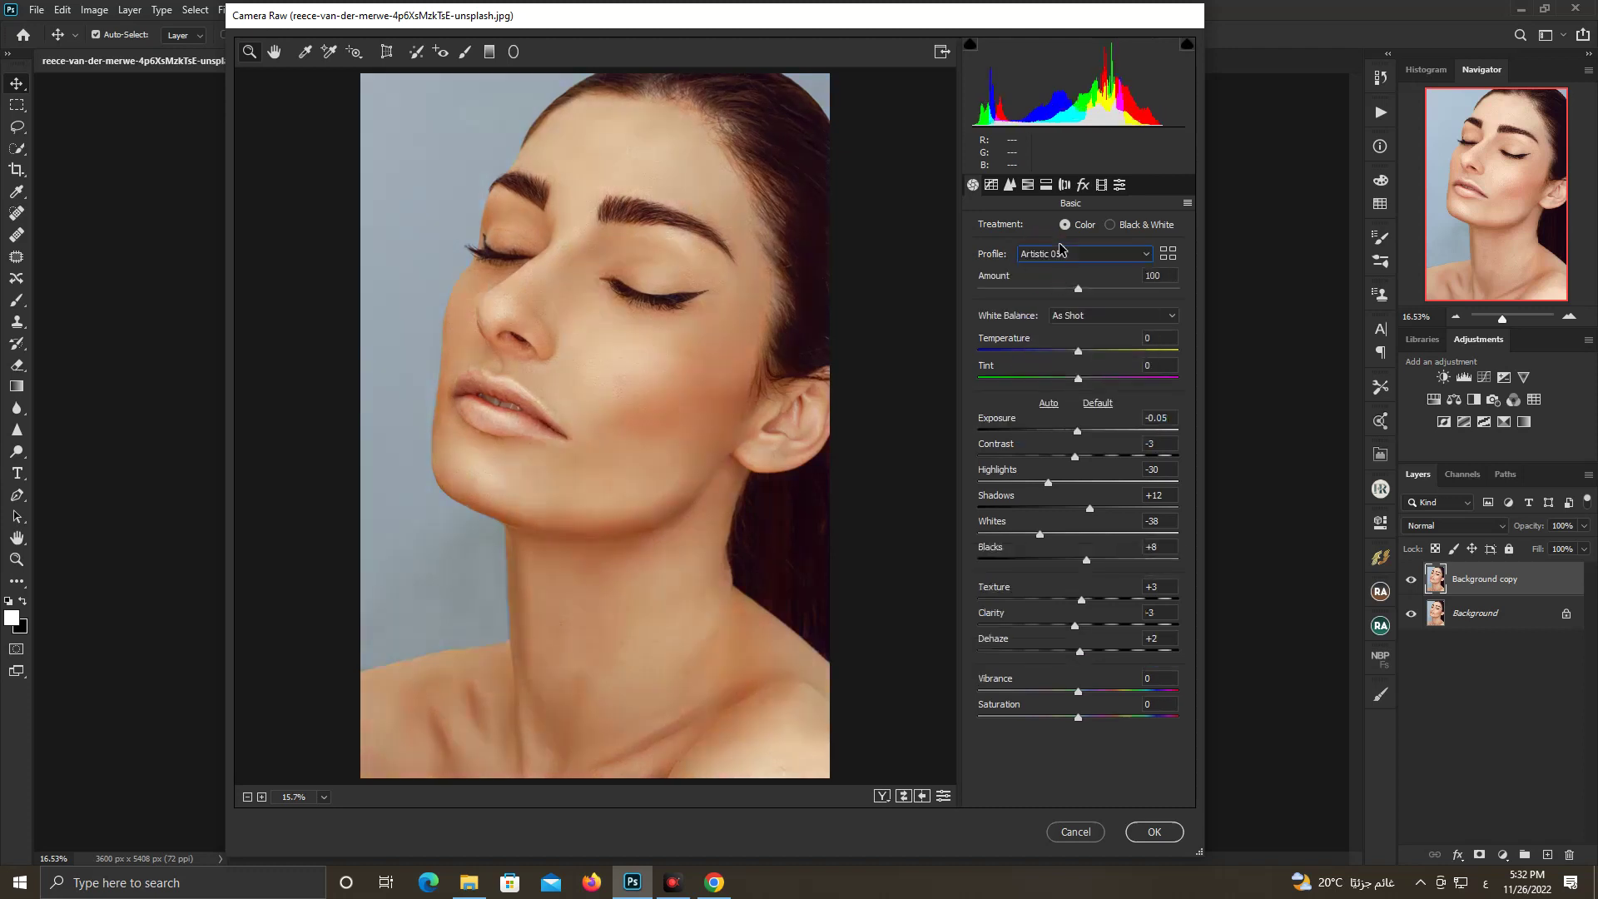
pyautogui.scroll(-1, 1060, 253)
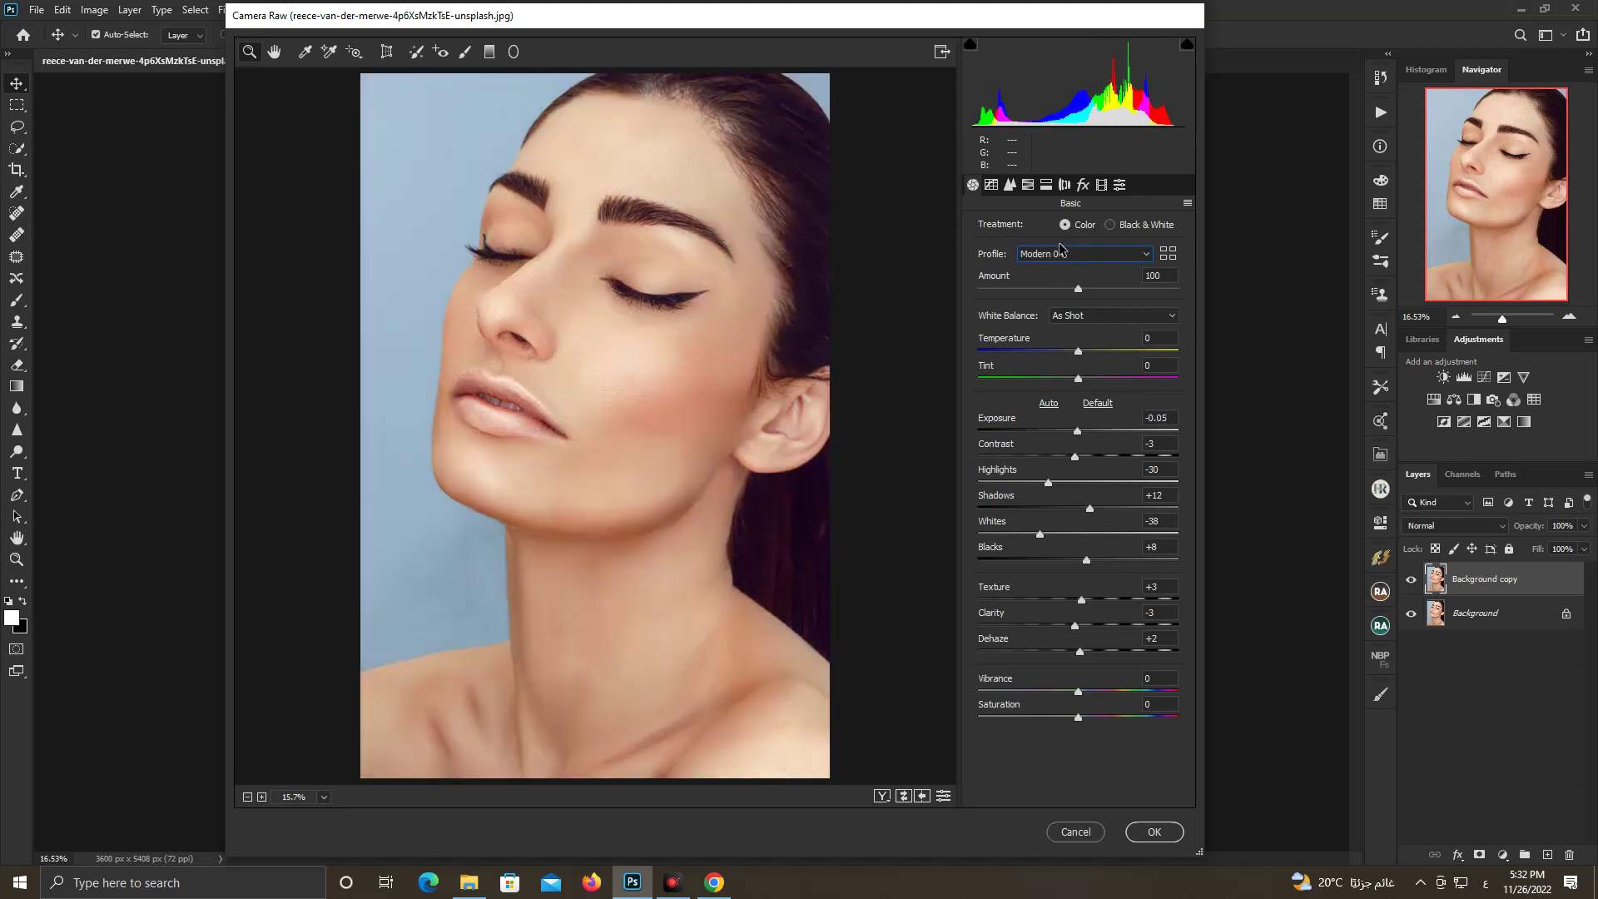
pyautogui.scroll(-2, 1060, 249)
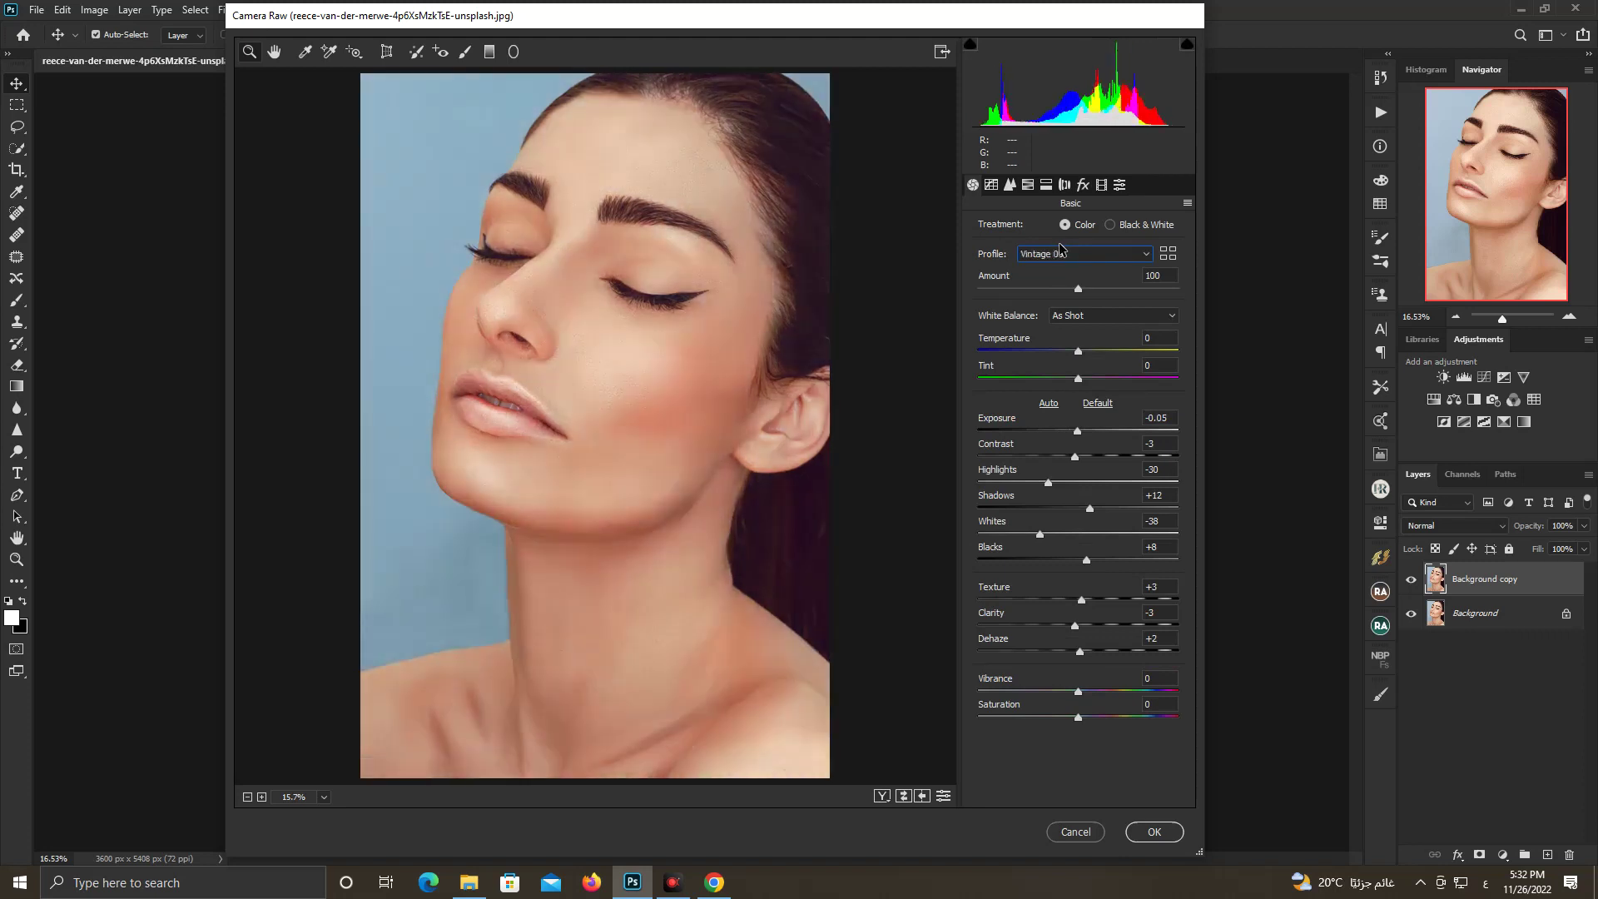
pyautogui.click(1089, 255)
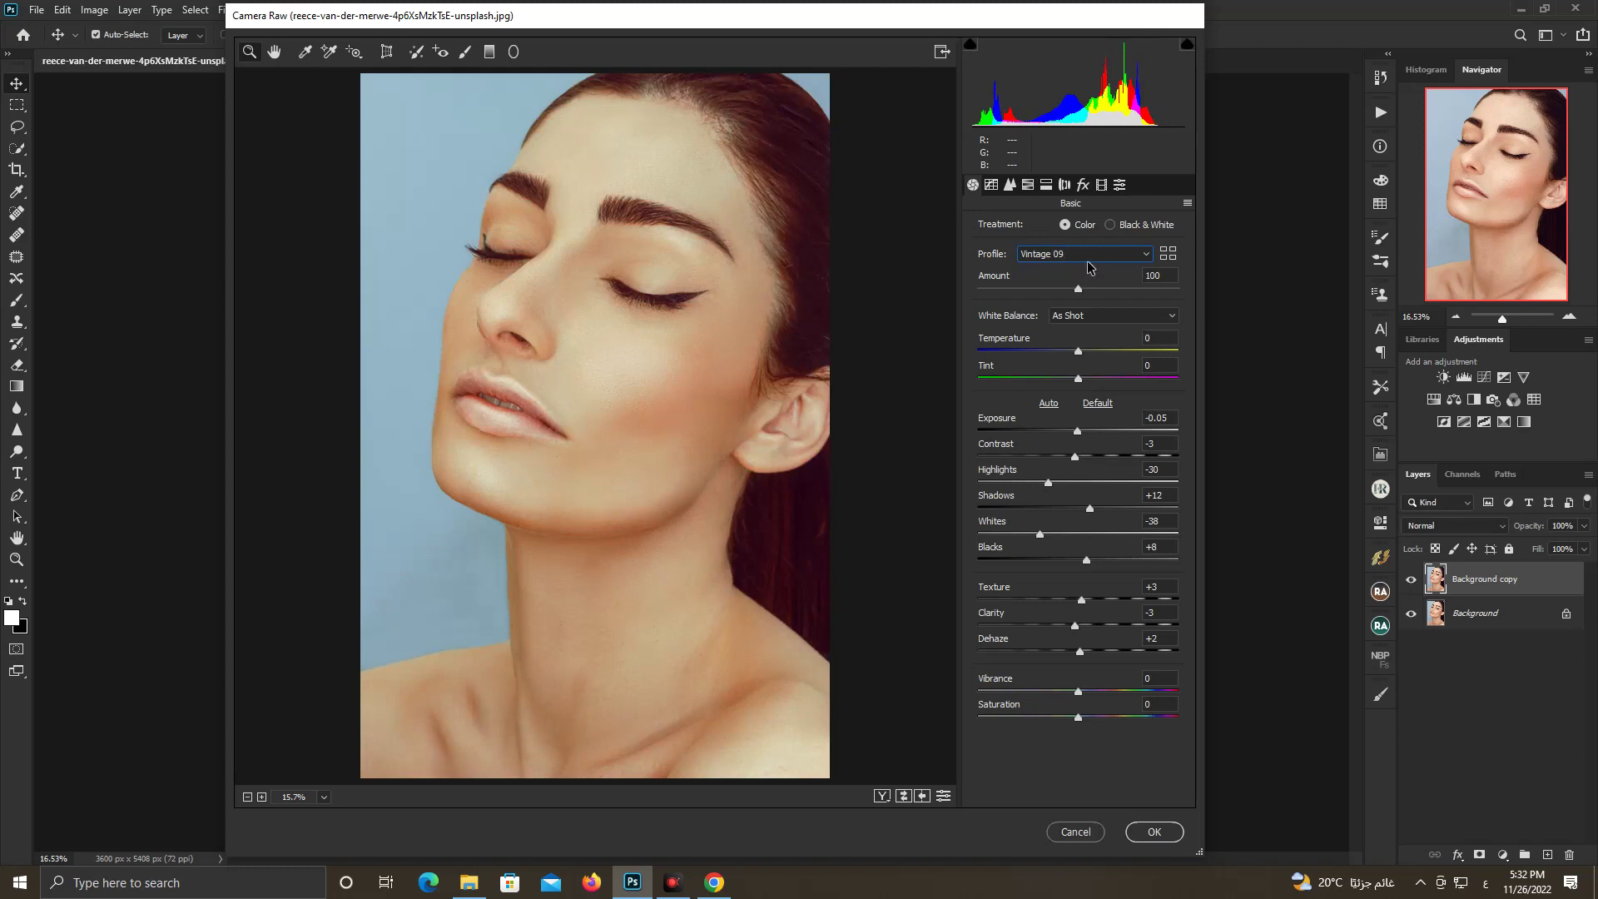
pyautogui.click(1043, 269)
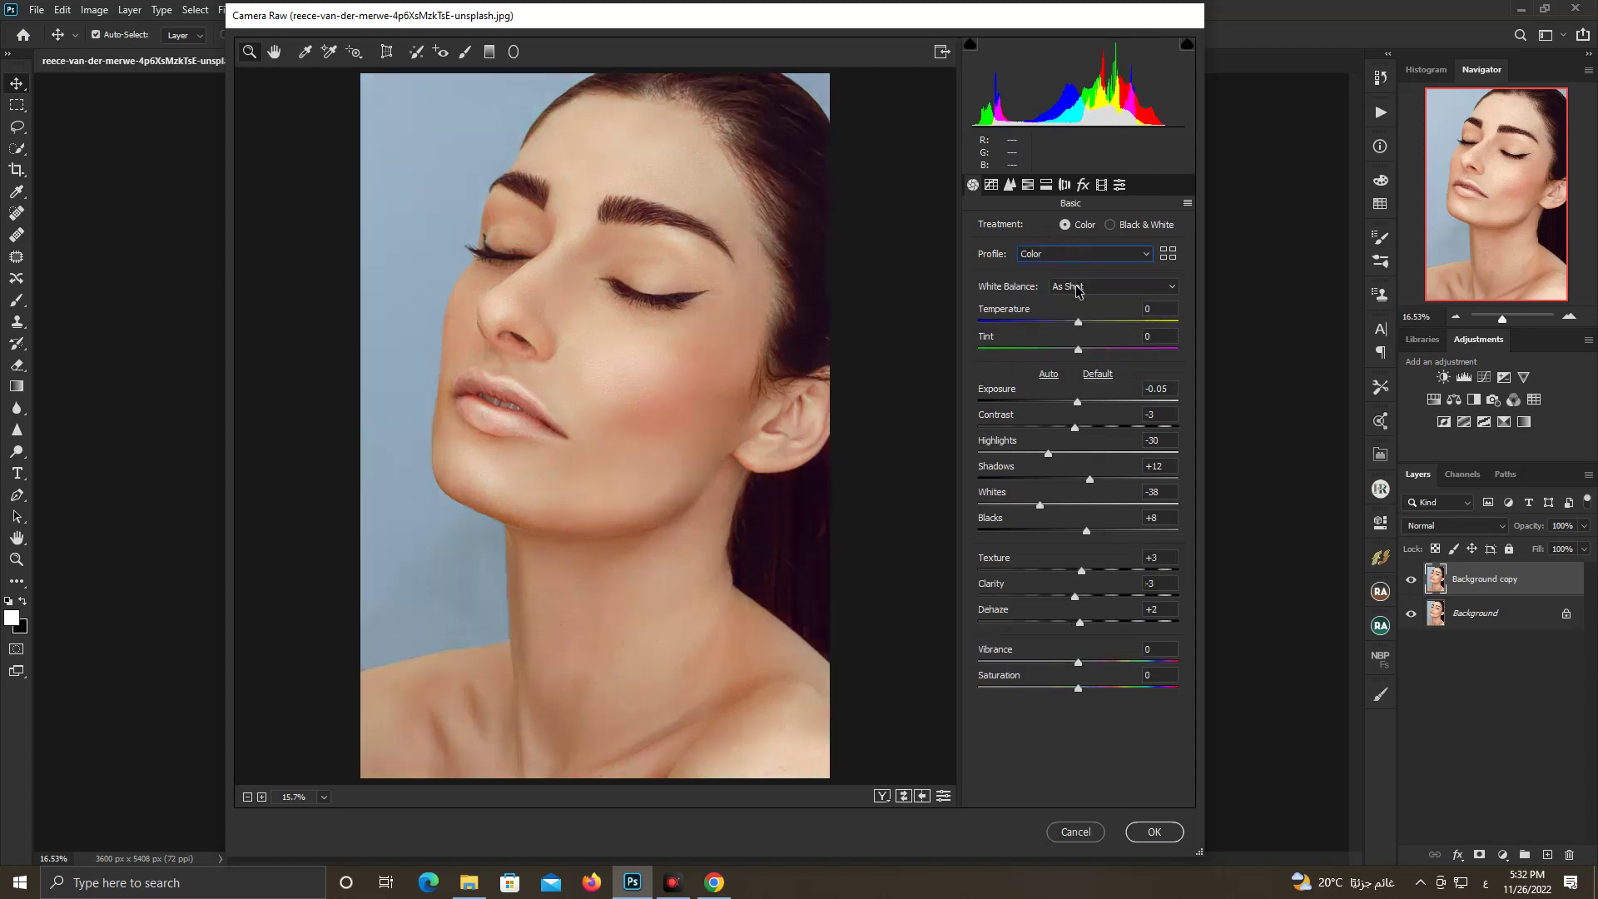
# Set the parametric tone curve's Highlights to +12 and Lights to +8
pyautogui.click(992, 185)
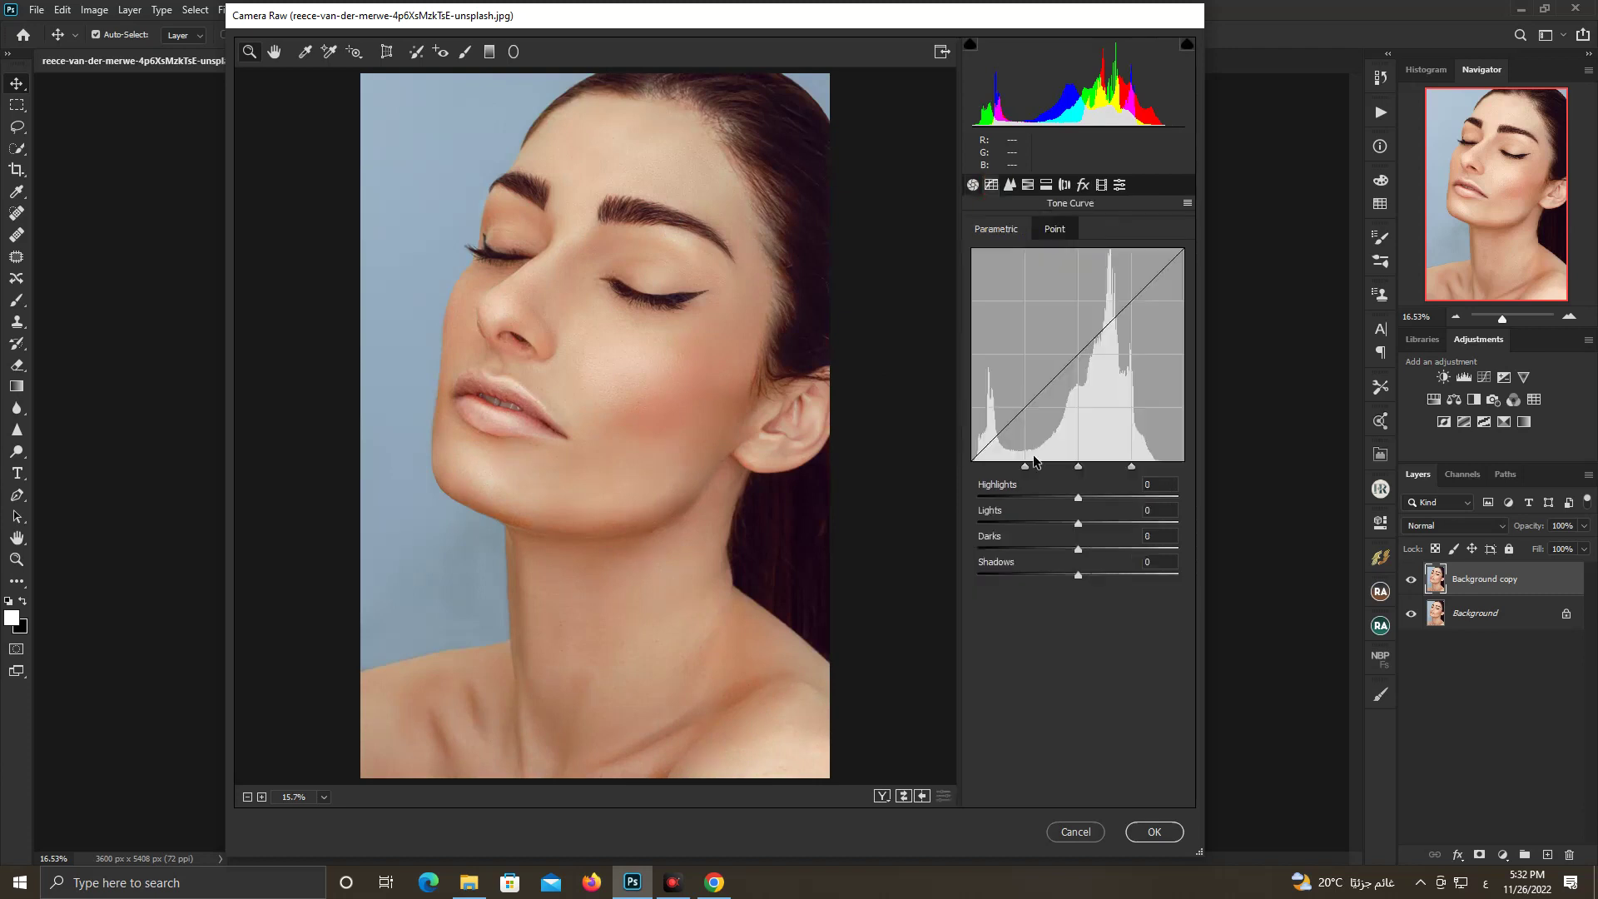
pyautogui.moveTo(1078, 498)
pyautogui.mouseDown()
pyautogui.moveTo(1042, 502)
pyautogui.moveTo(1091, 498)
pyautogui.mouseUp()
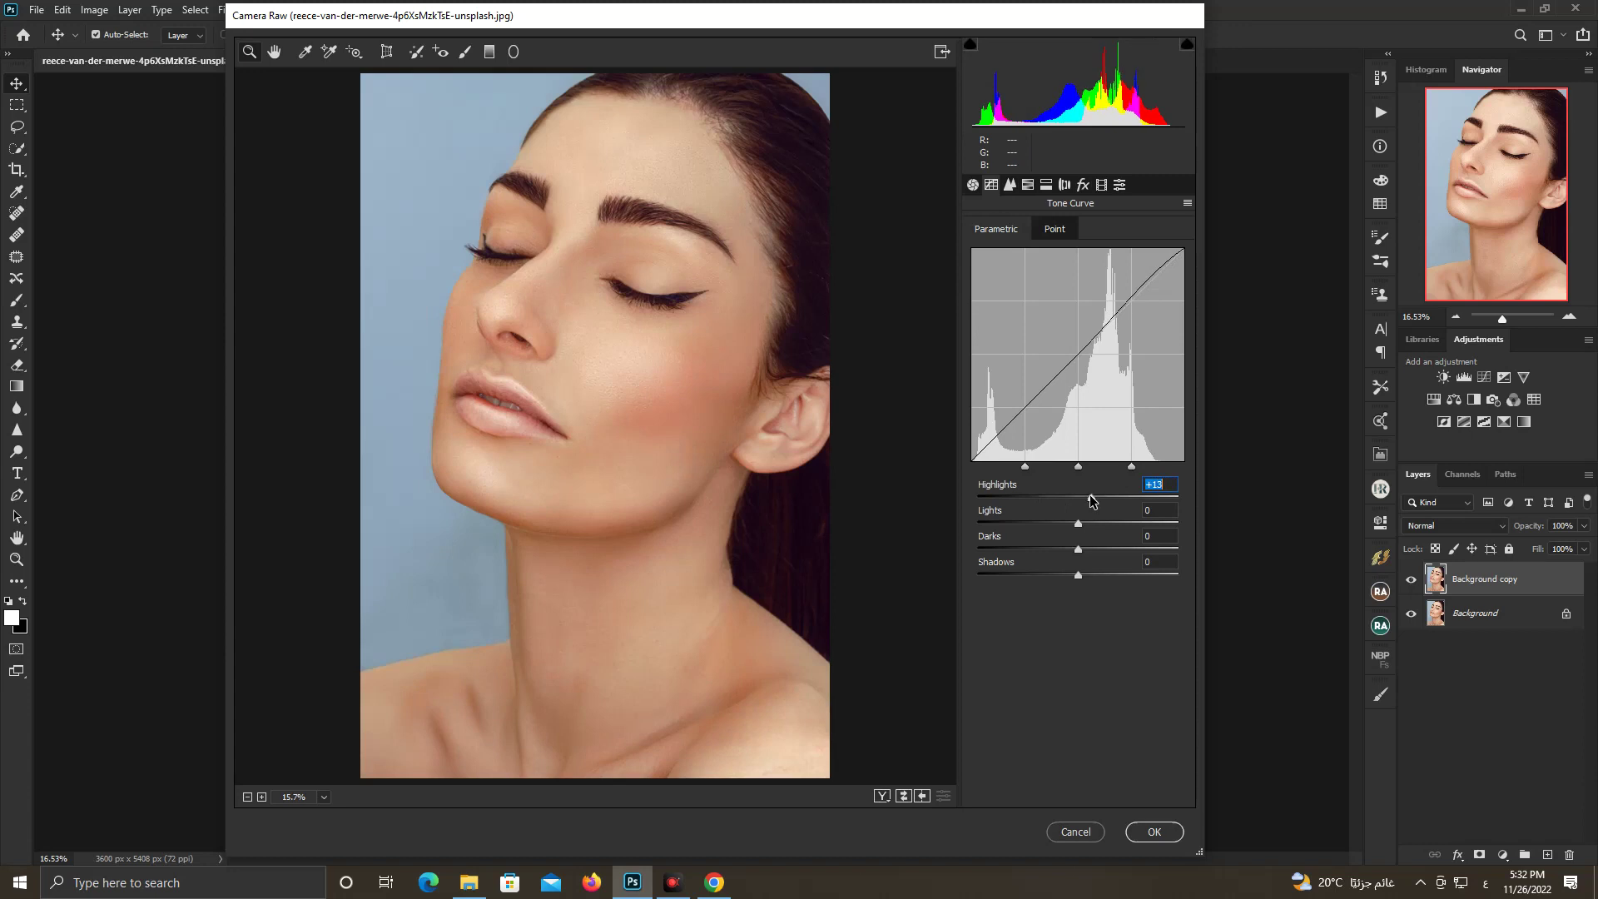
pyautogui.moveTo(1079, 524)
pyautogui.mouseDown()
pyautogui.moveTo(1064, 525)
pyautogui.moveTo(1086, 522)
pyautogui.mouseUp()
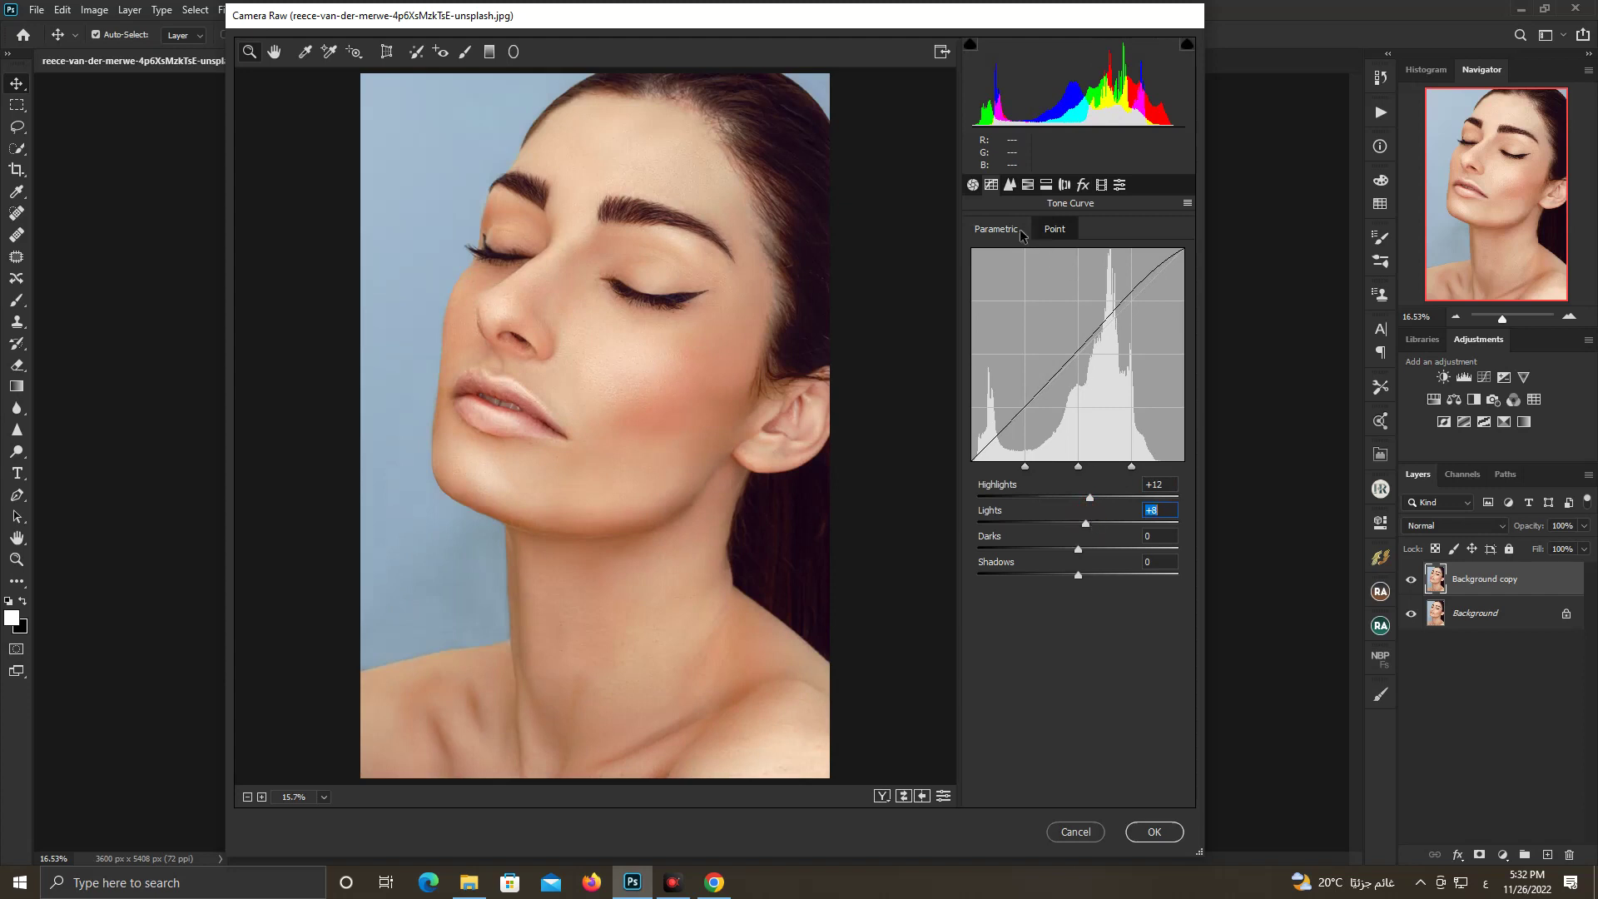
# Darken the portrait by setting the basic Exposure to -0.20
pyautogui.click(972, 184)
pyautogui.click(1077, 404)
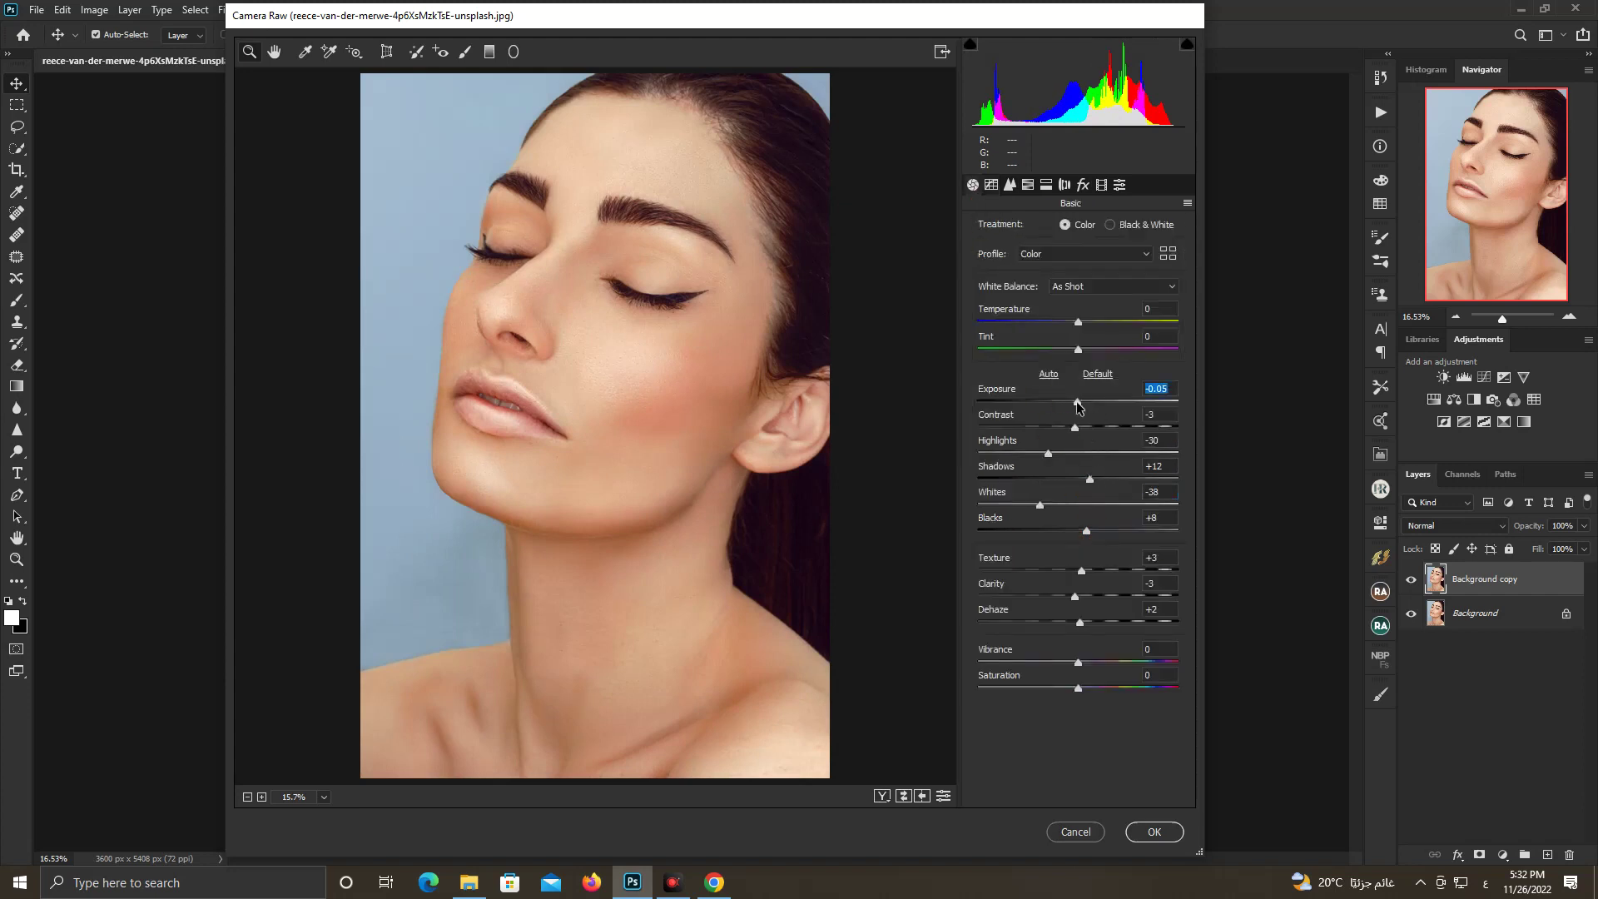
pyautogui.moveTo(1077, 406); pyautogui.dragTo(1073, 406)
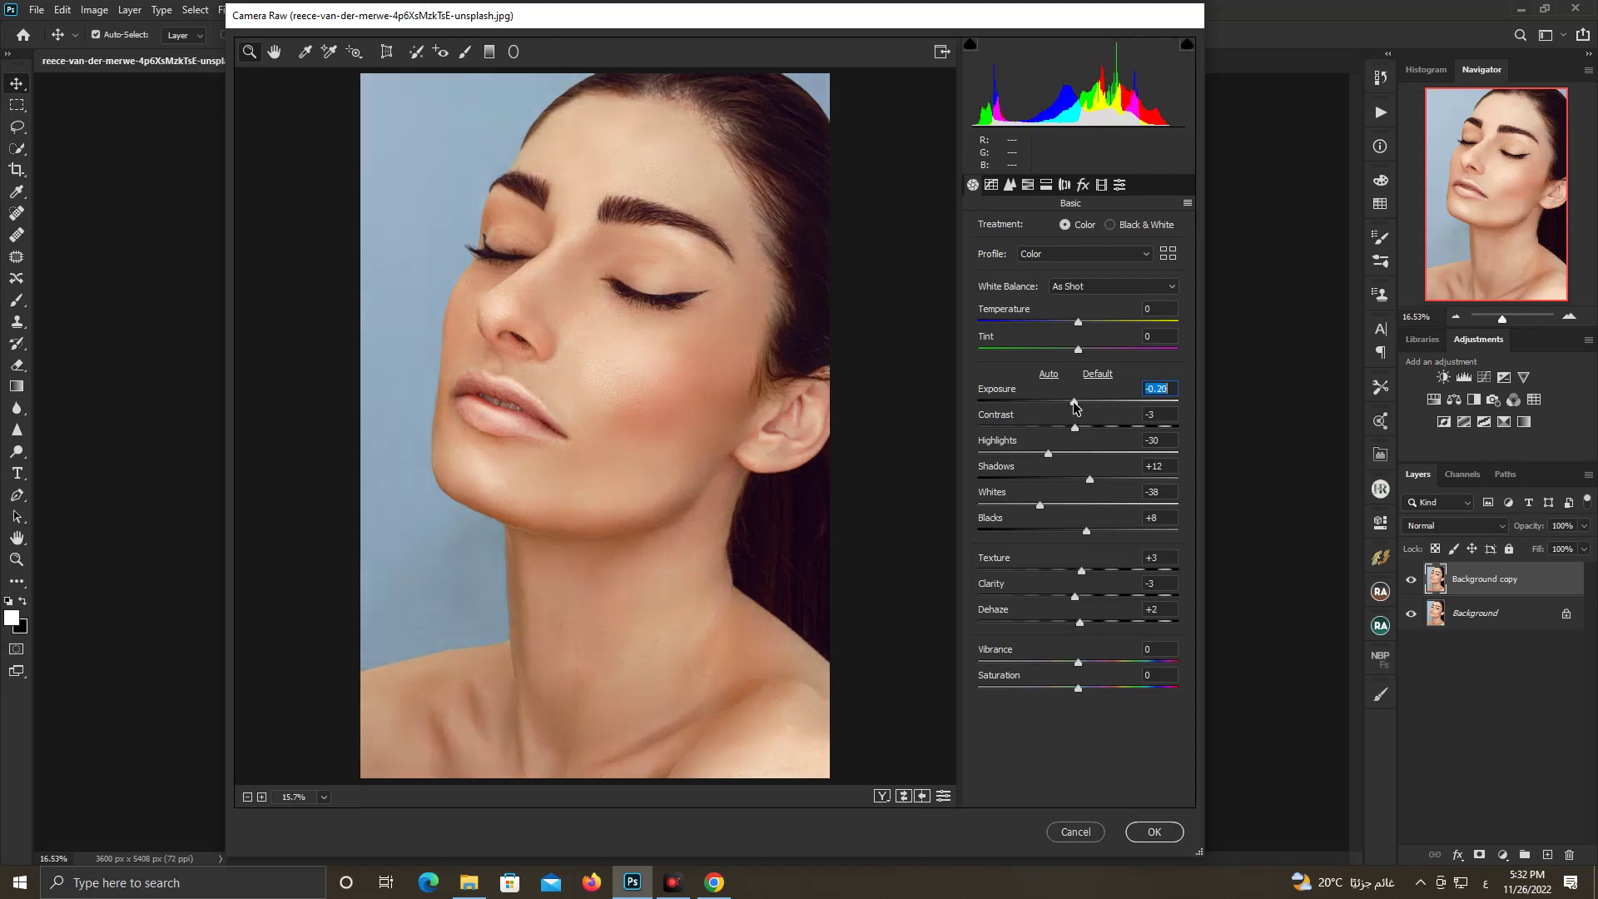
# Fine-tune the parametric tone curve's Lights, Darks and Shadows, and set the sharpening Amount to about 30
pyautogui.click(993, 188)
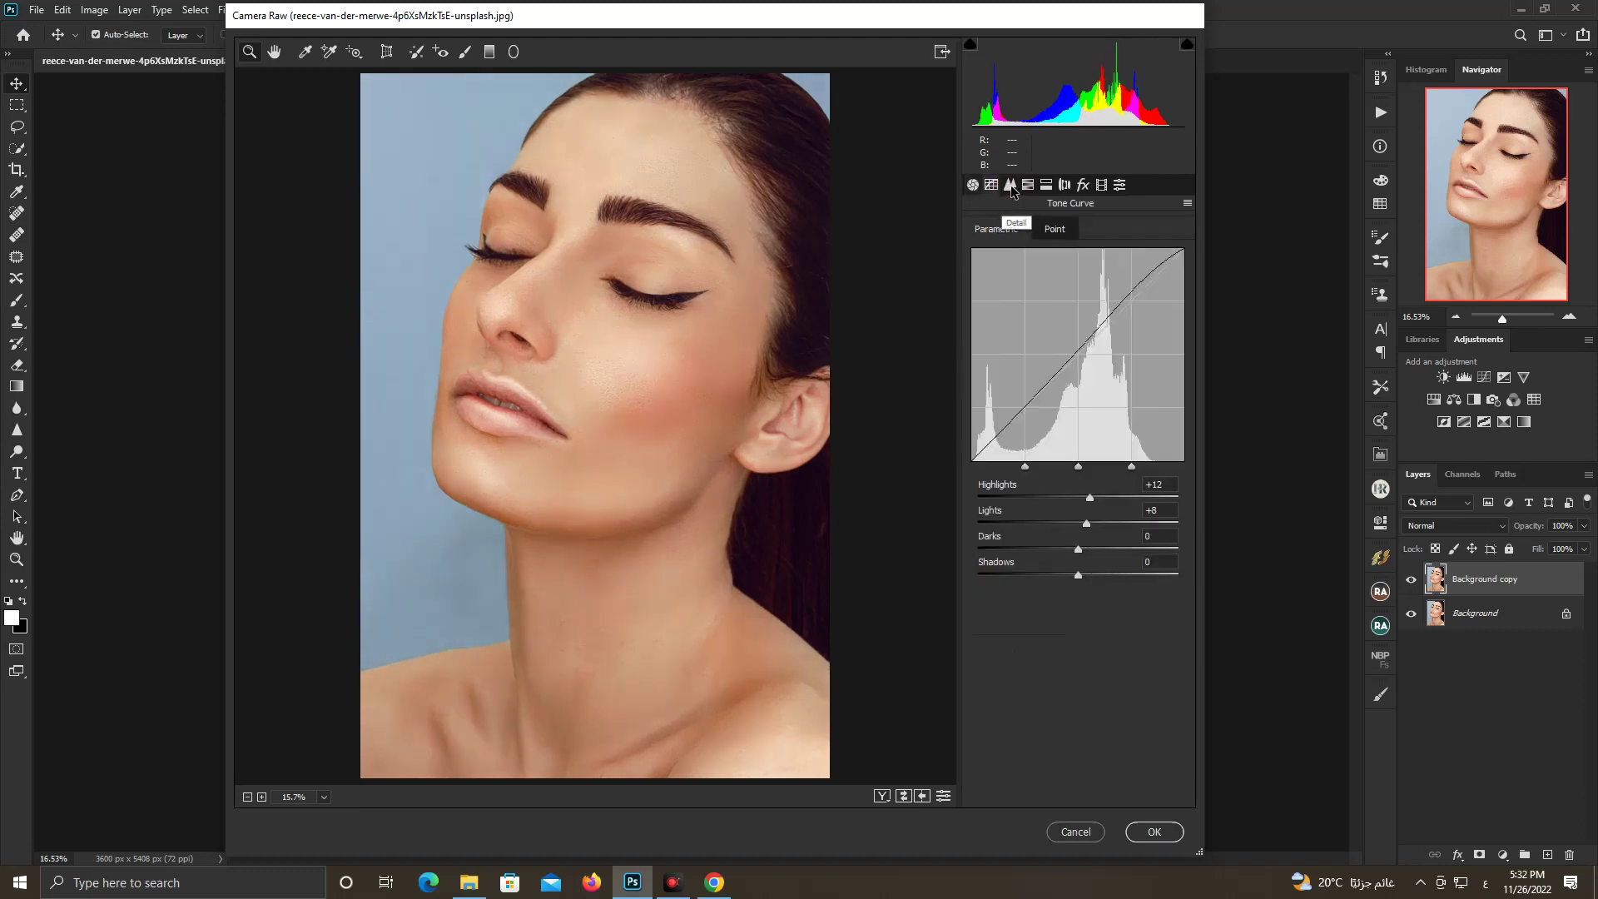
pyautogui.moveTo(1087, 524); pyautogui.dragTo(1070, 578)
pyautogui.click(1012, 185)
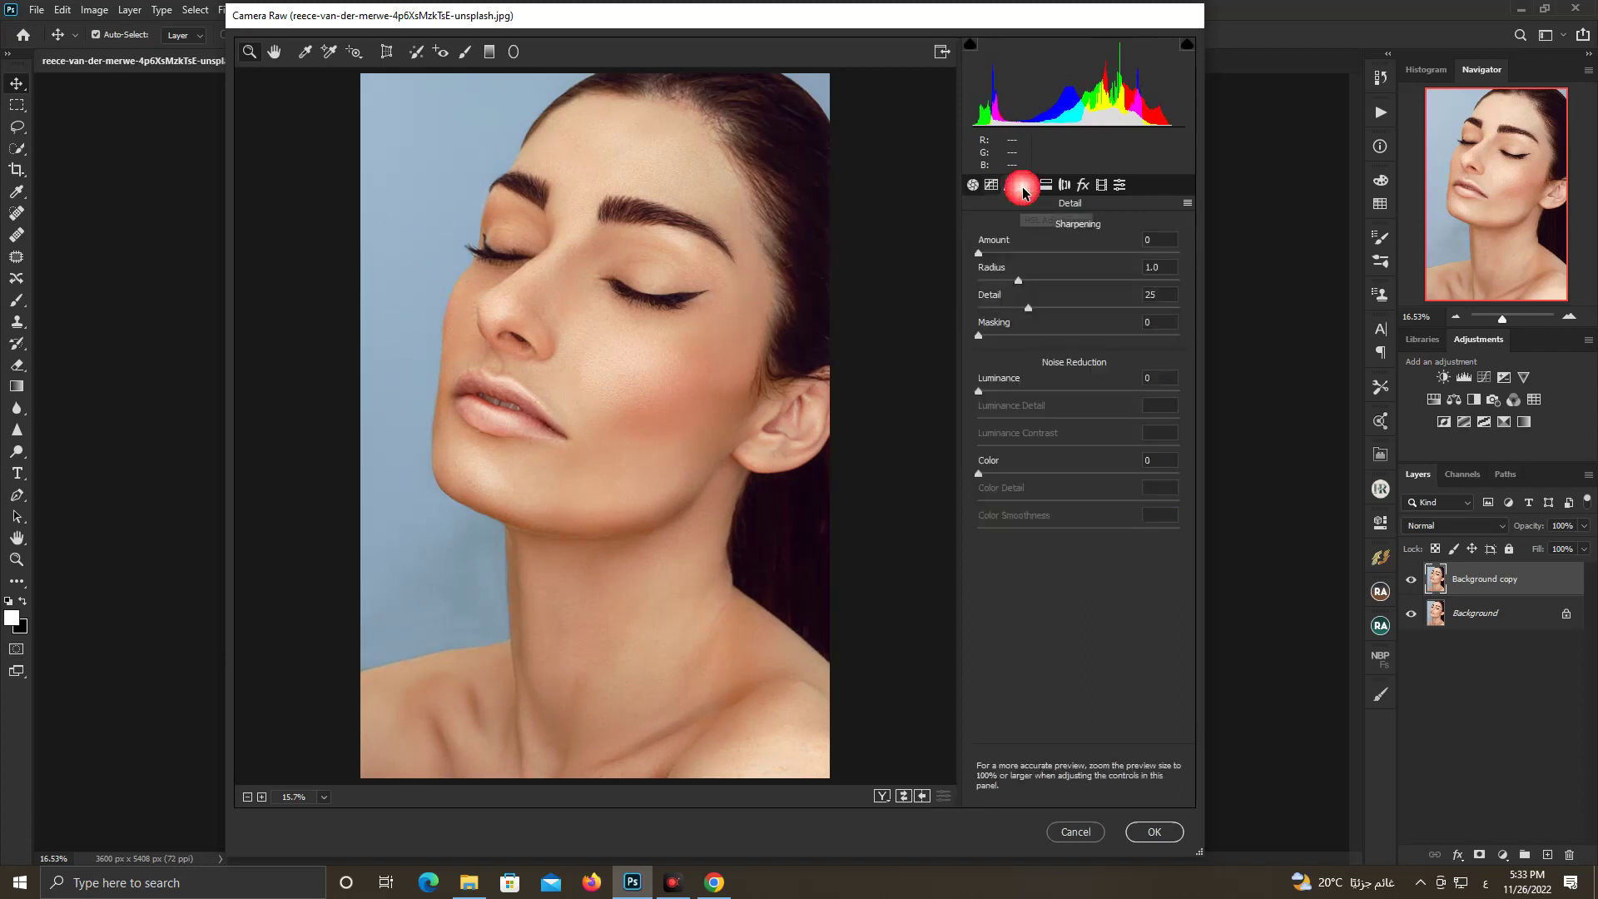
pyautogui.click(1013, 253)
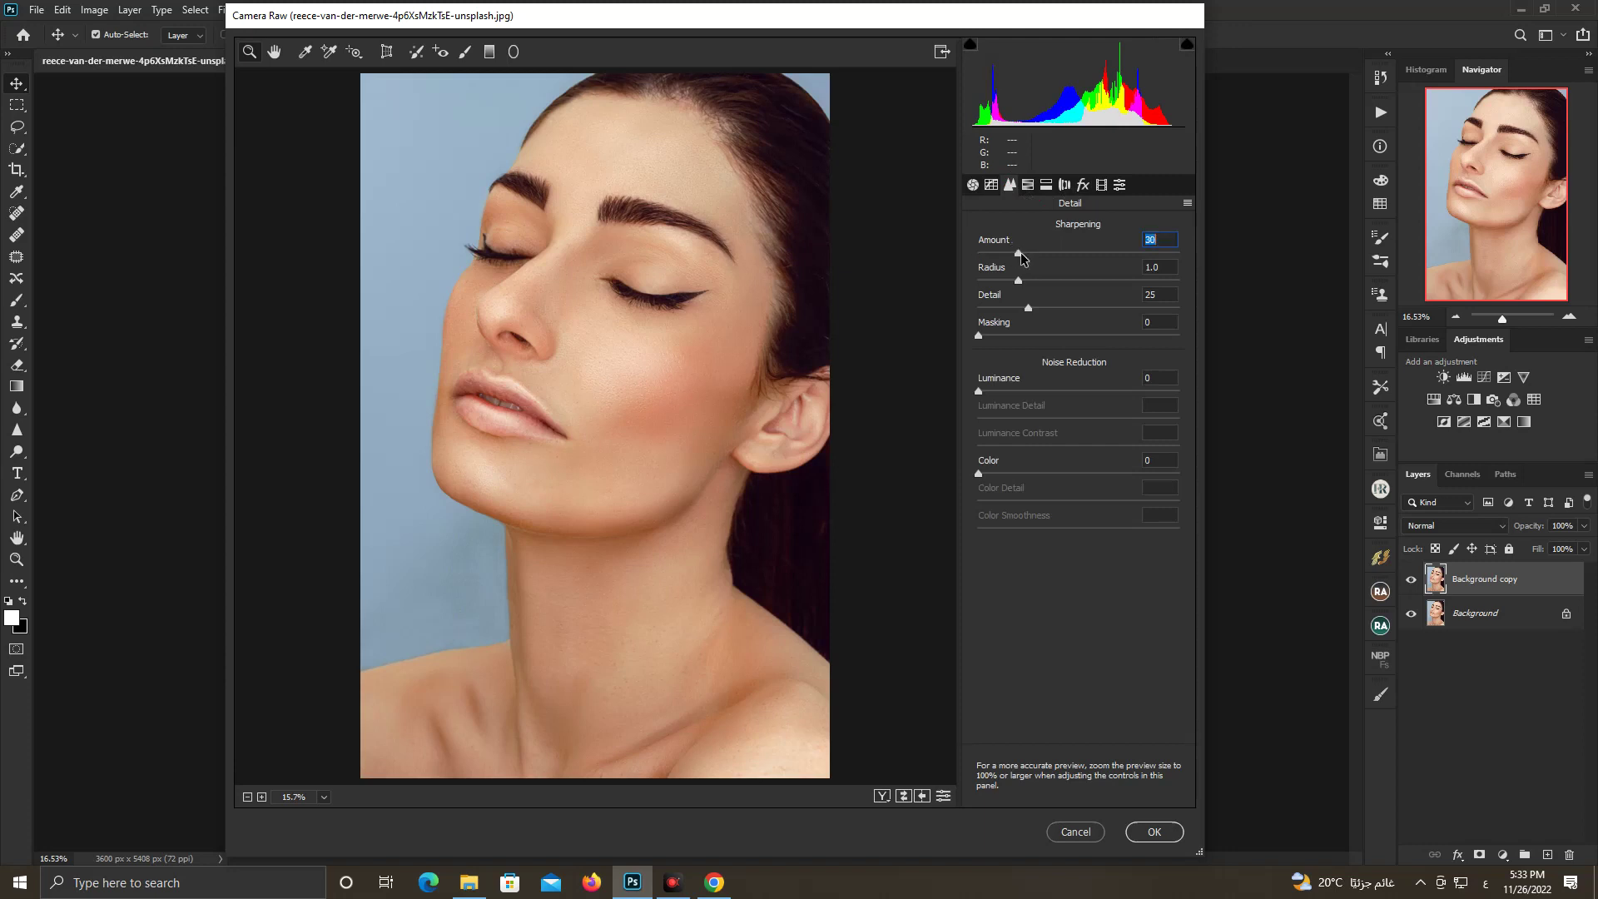
pyautogui.click(1021, 251)
# Lower the overall Saturation slightly and apply the Camera Raw adjustments to the Background copy layer
pyautogui.click(1037, 187)
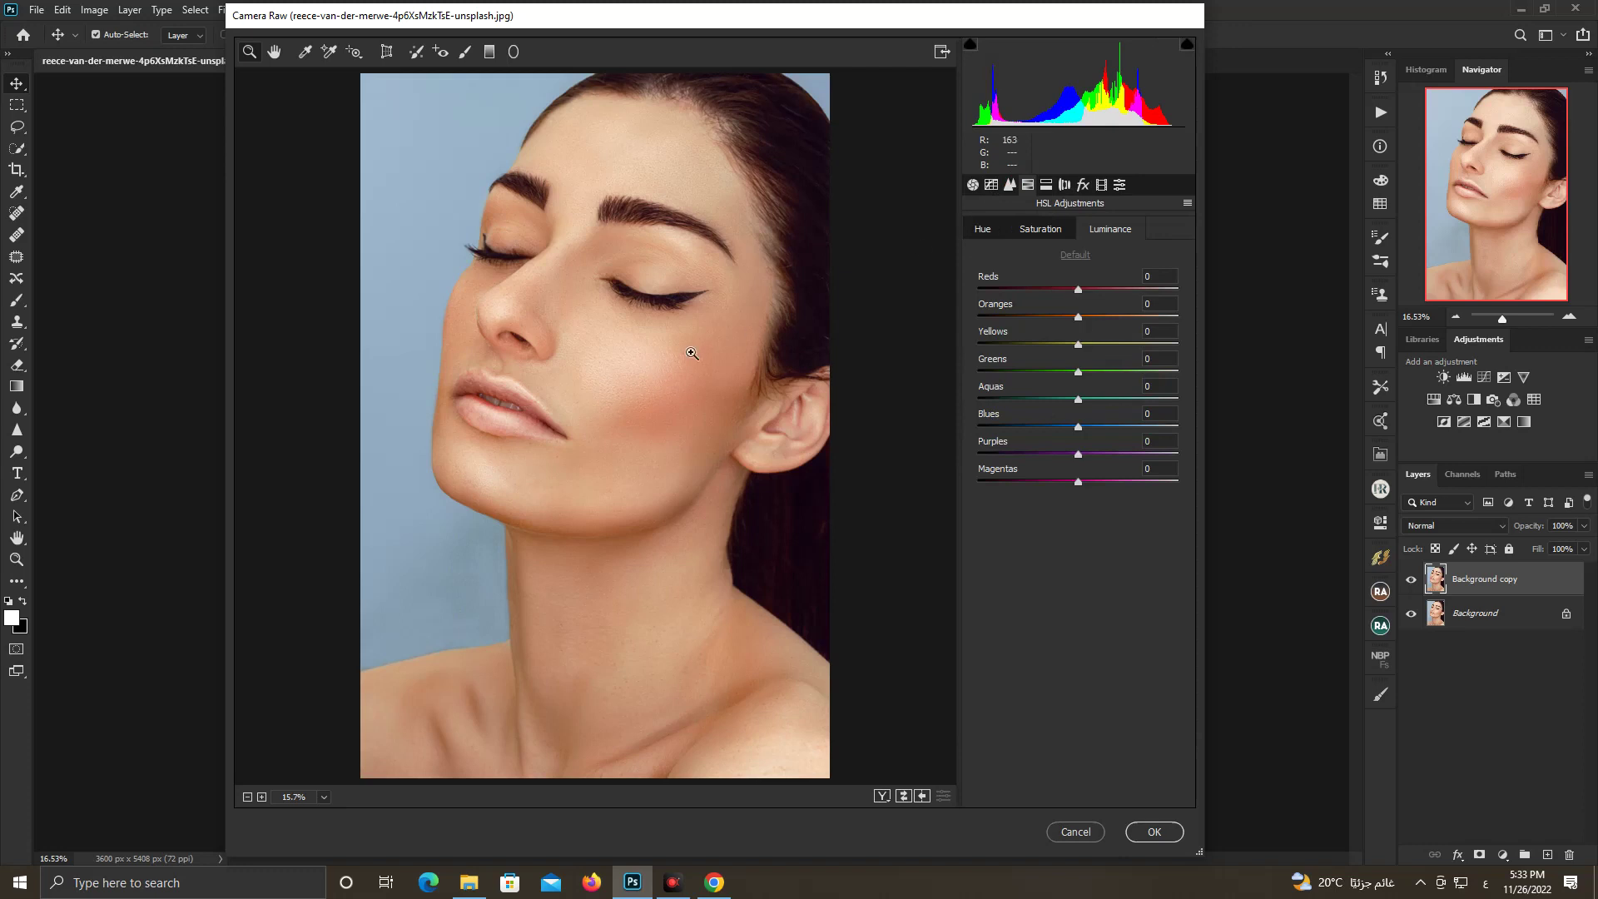
pyautogui.click(973, 185)
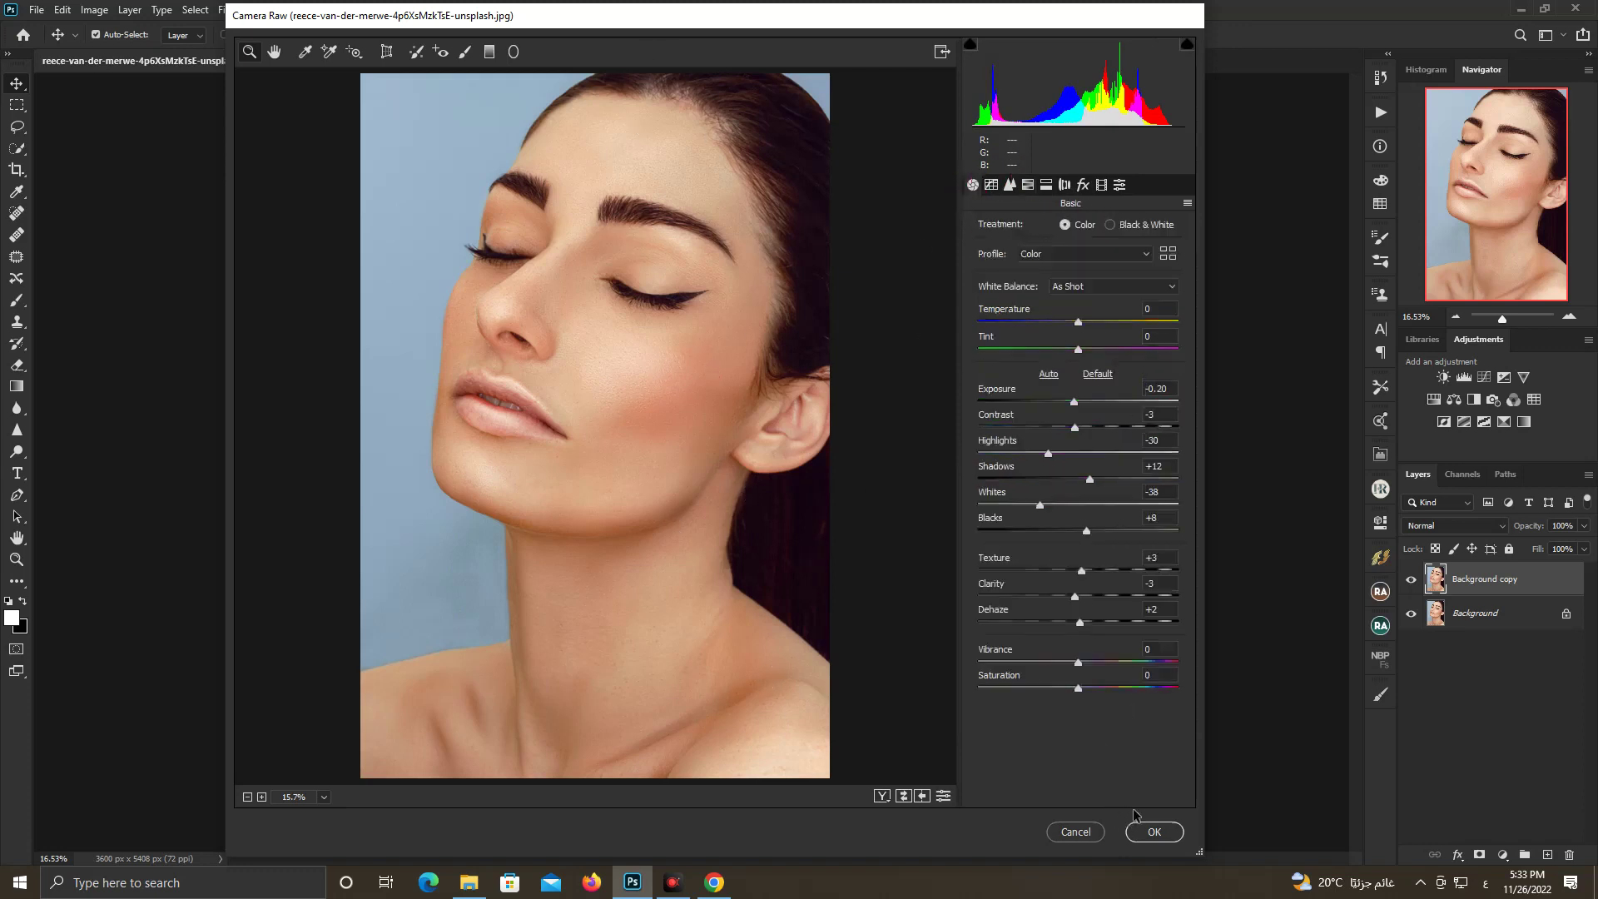
pyautogui.moveTo(1080, 691)
pyautogui.mouseDown()
pyautogui.moveTo(1095, 692)
pyautogui.moveTo(1069, 692)
pyautogui.mouseUp()
pyautogui.doubleClick(1070, 690)
pyautogui.click(1157, 832)
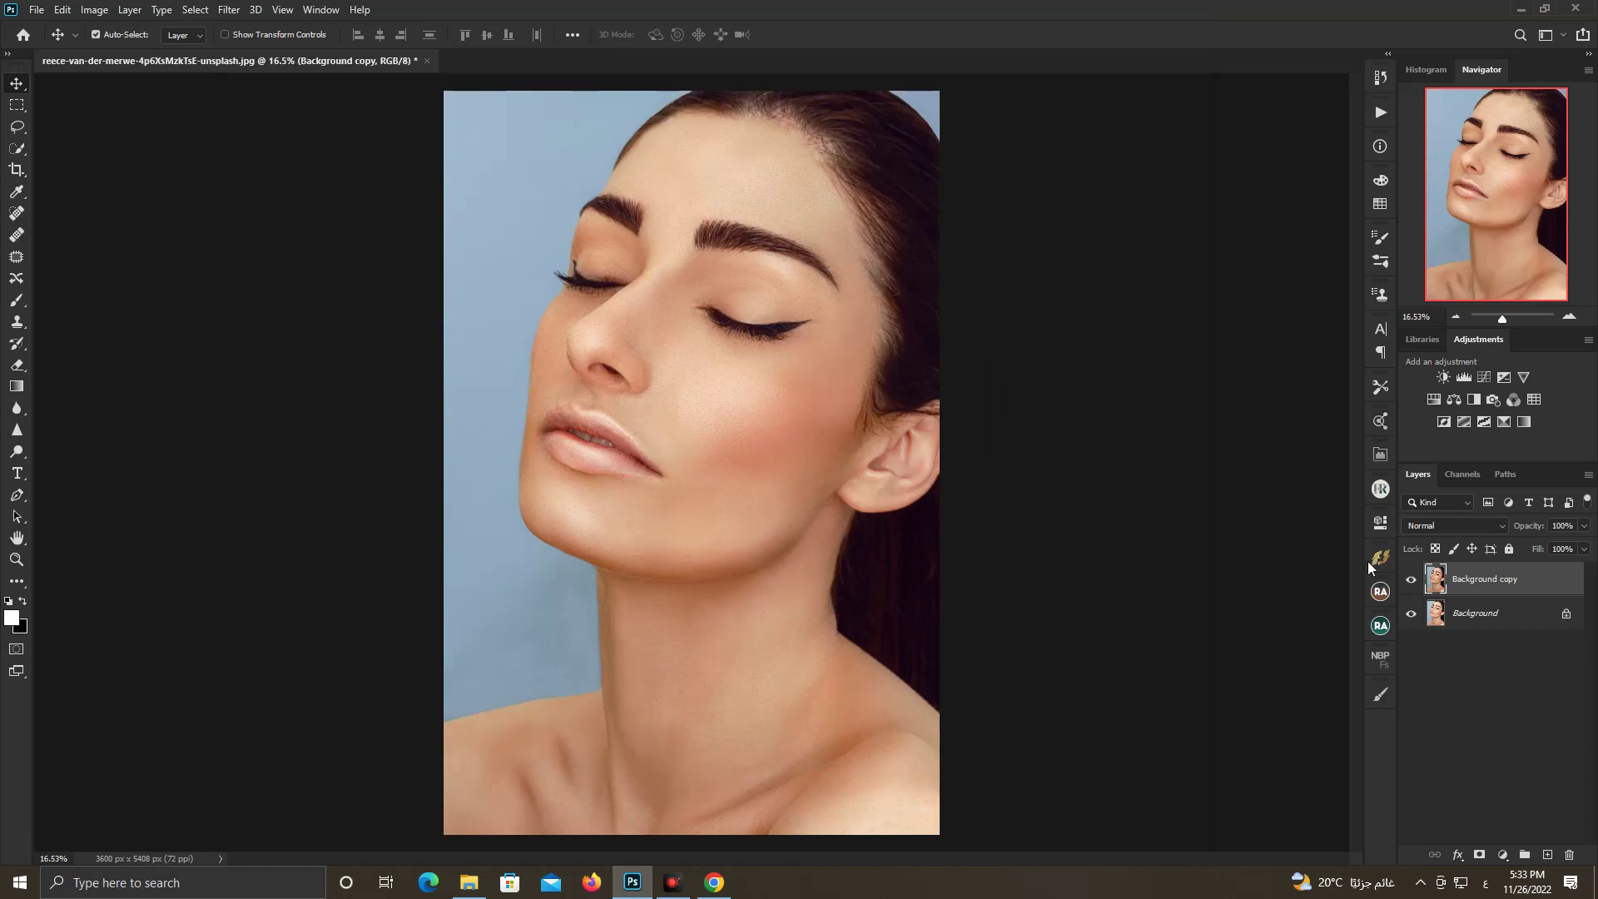
# Compare the portrait with and without the Background copy layer, both as a whole and close up on the face
pyautogui.click(1412, 581)
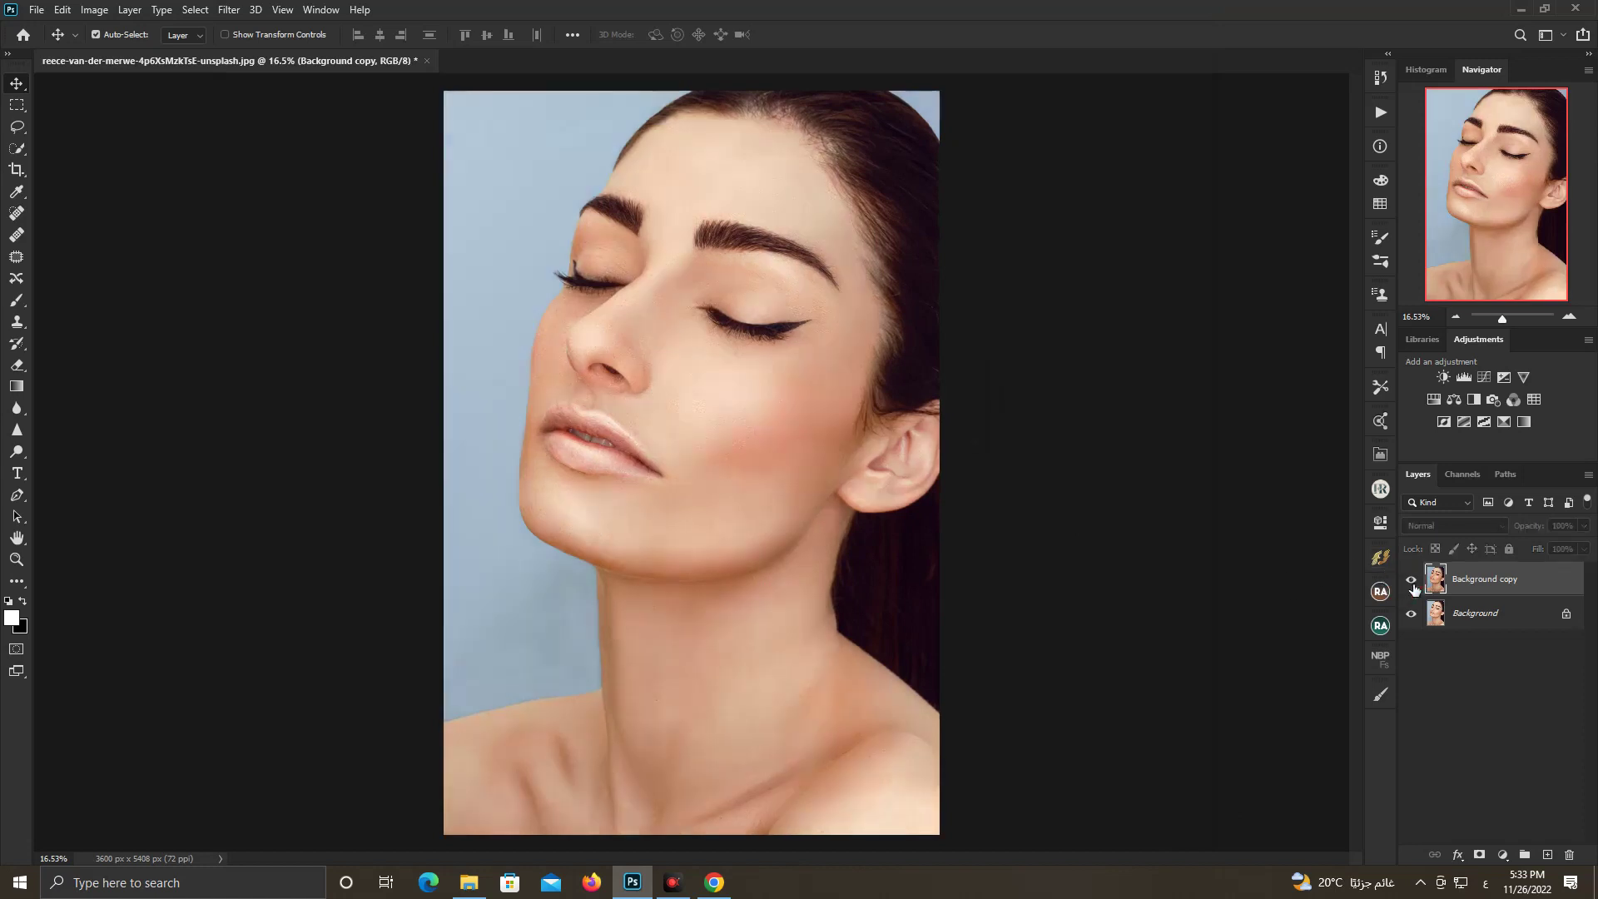
pyautogui.click(1412, 581)
pyautogui.click(1412, 581)
pyautogui.click(1412, 581)
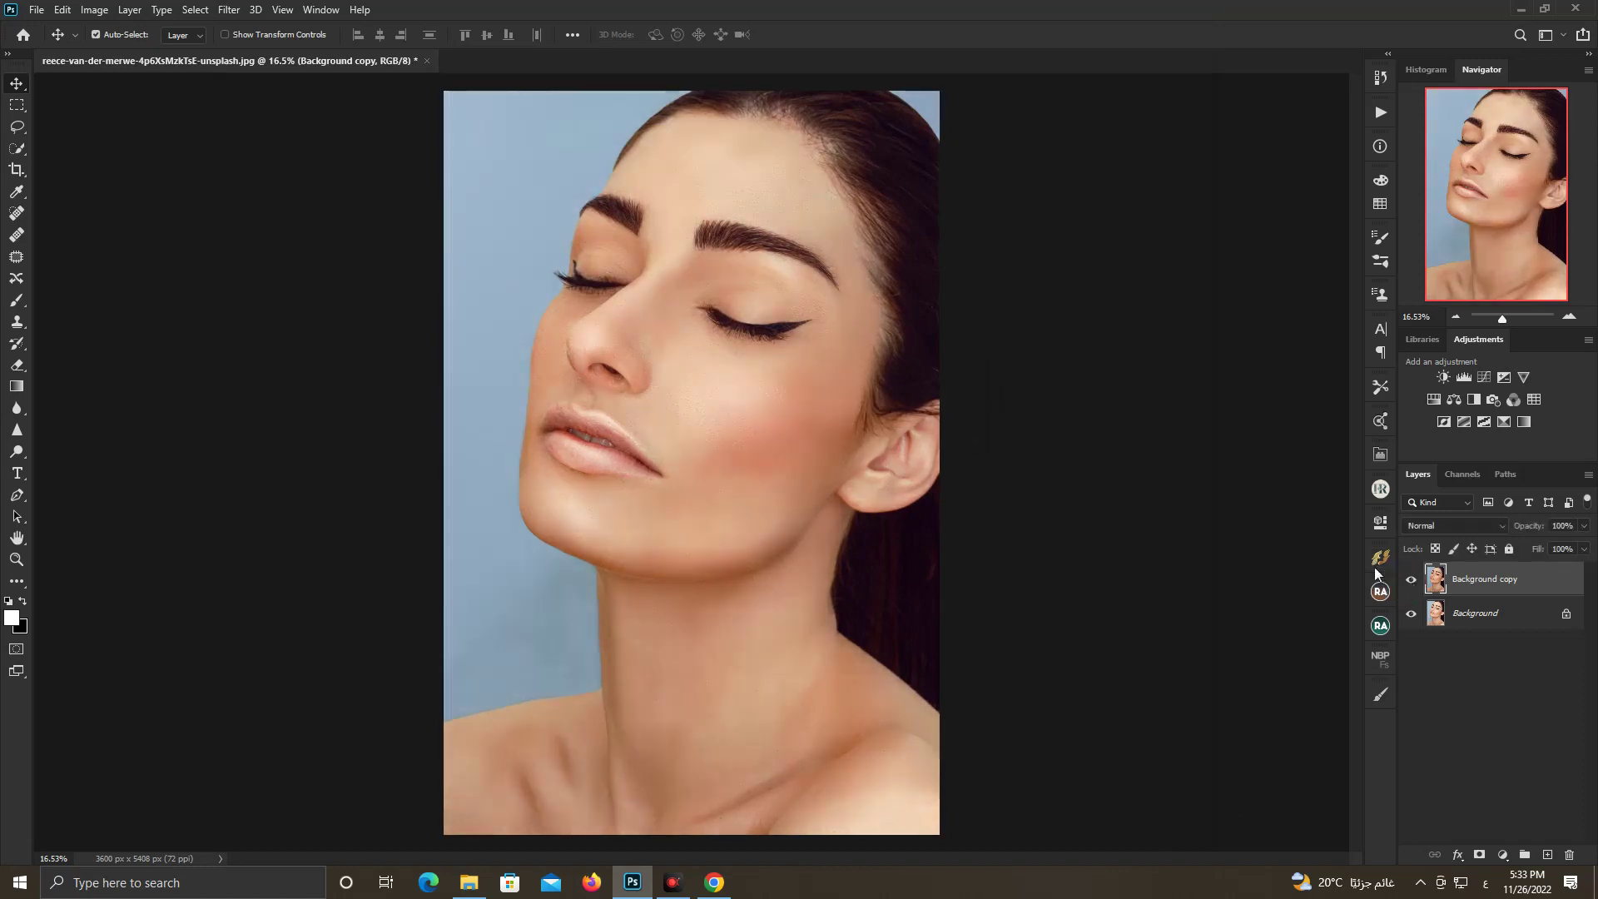
pyautogui.moveTo(1496, 329); pyautogui.dragTo(1509, 326)
pyautogui.scroll(2, 755, 476)
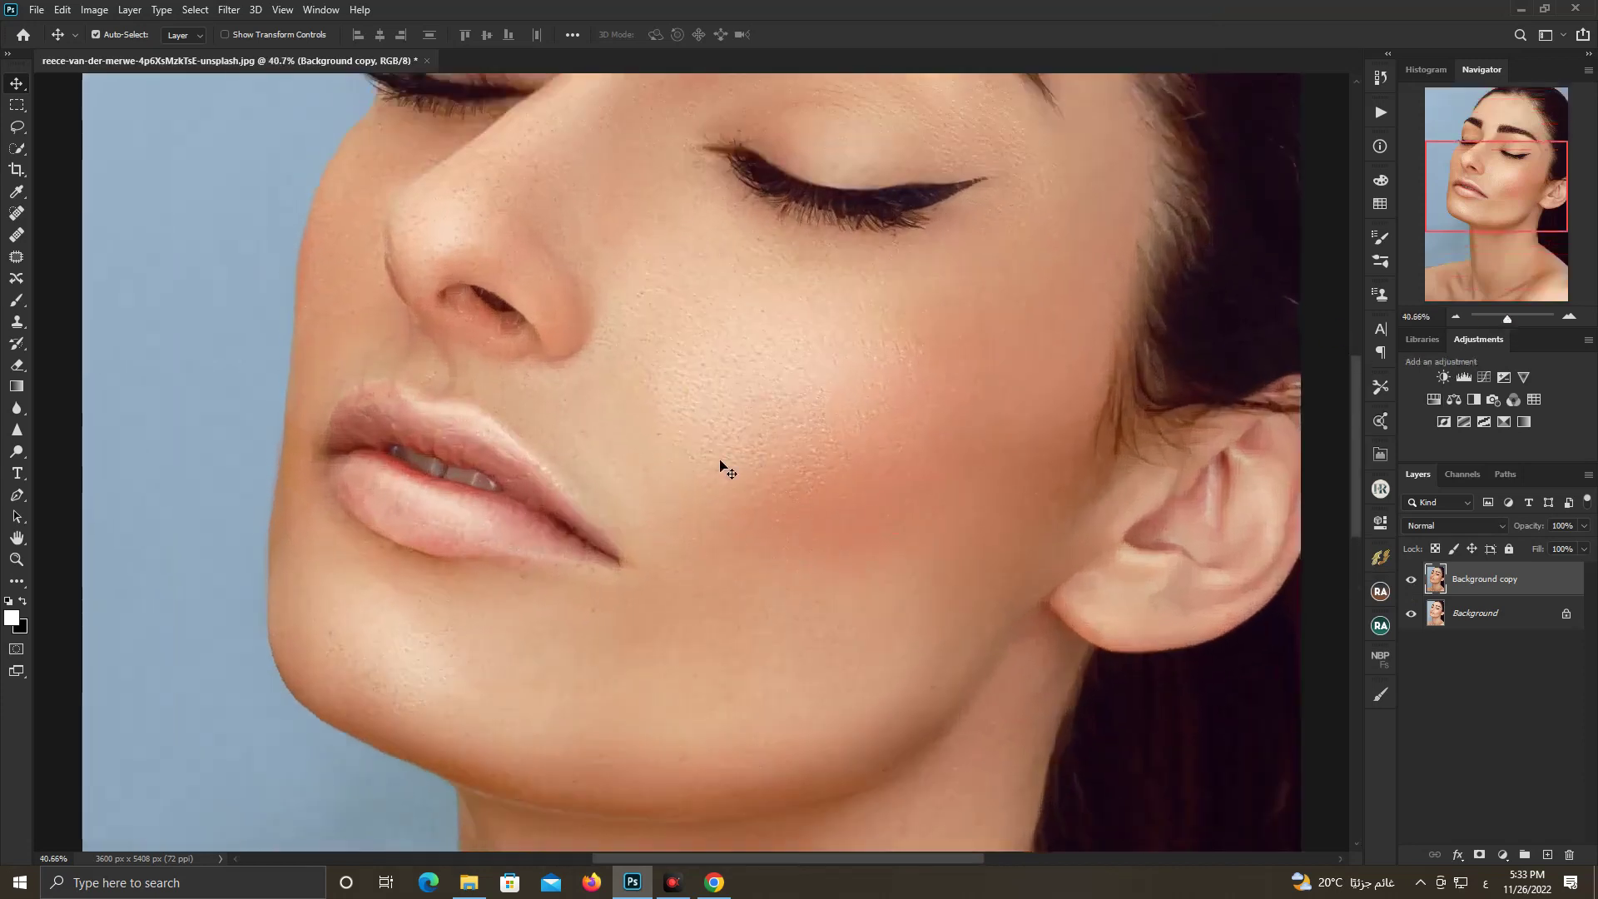
pyautogui.scroll(1, 907, 507)
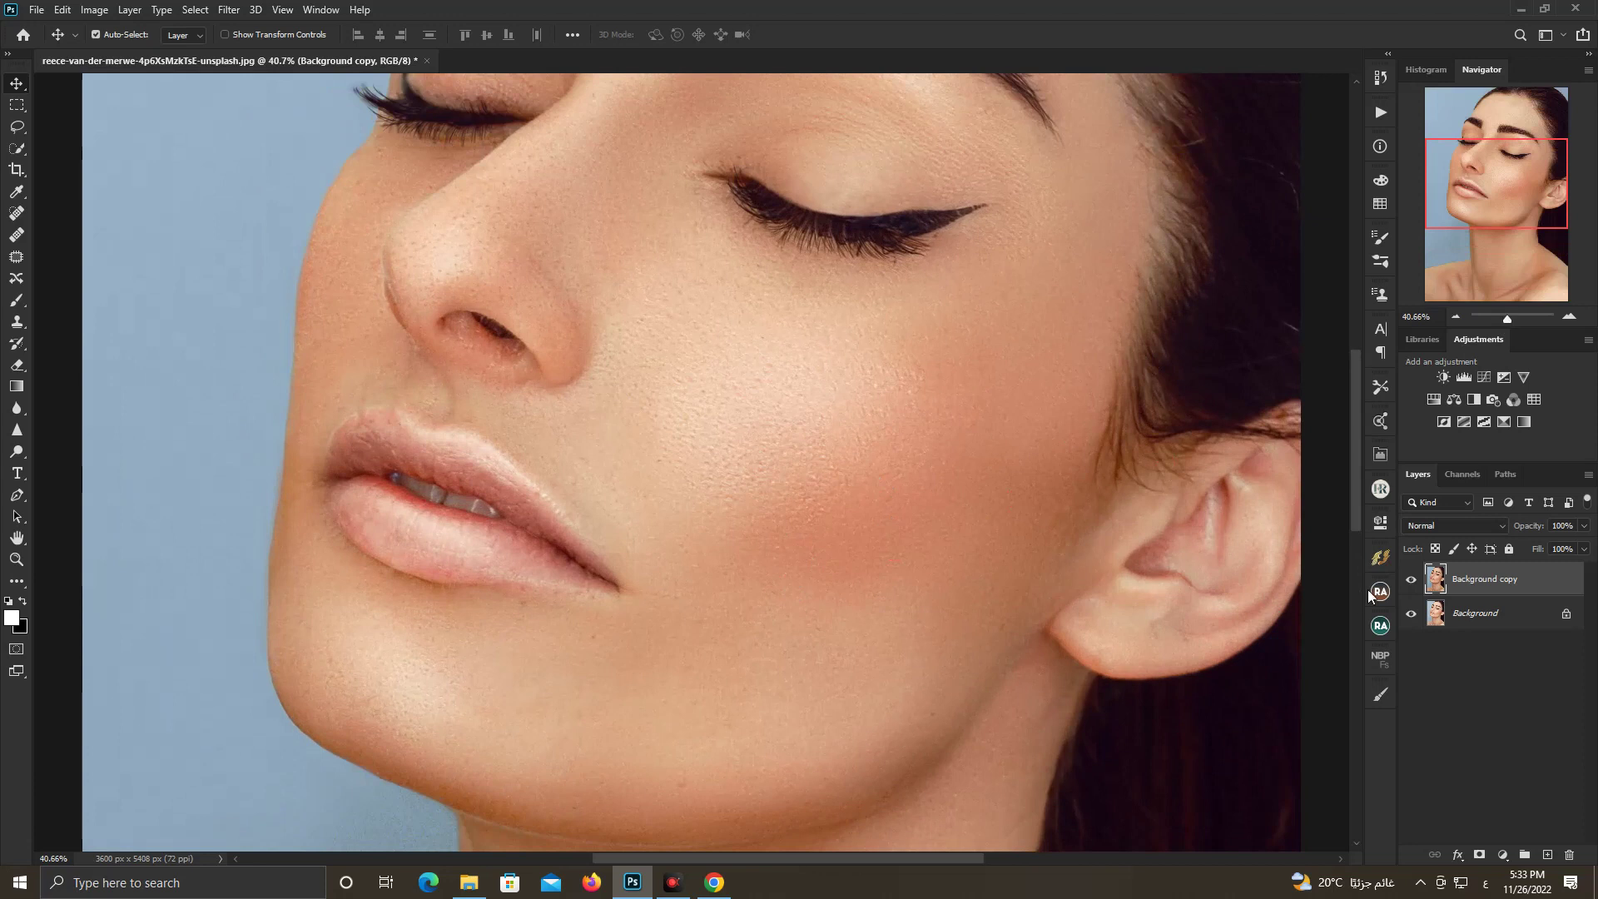
pyautogui.click(1411, 581)
# Apply the Sharpen filter twice to the Background copy layer
pyautogui.click(229, 9)
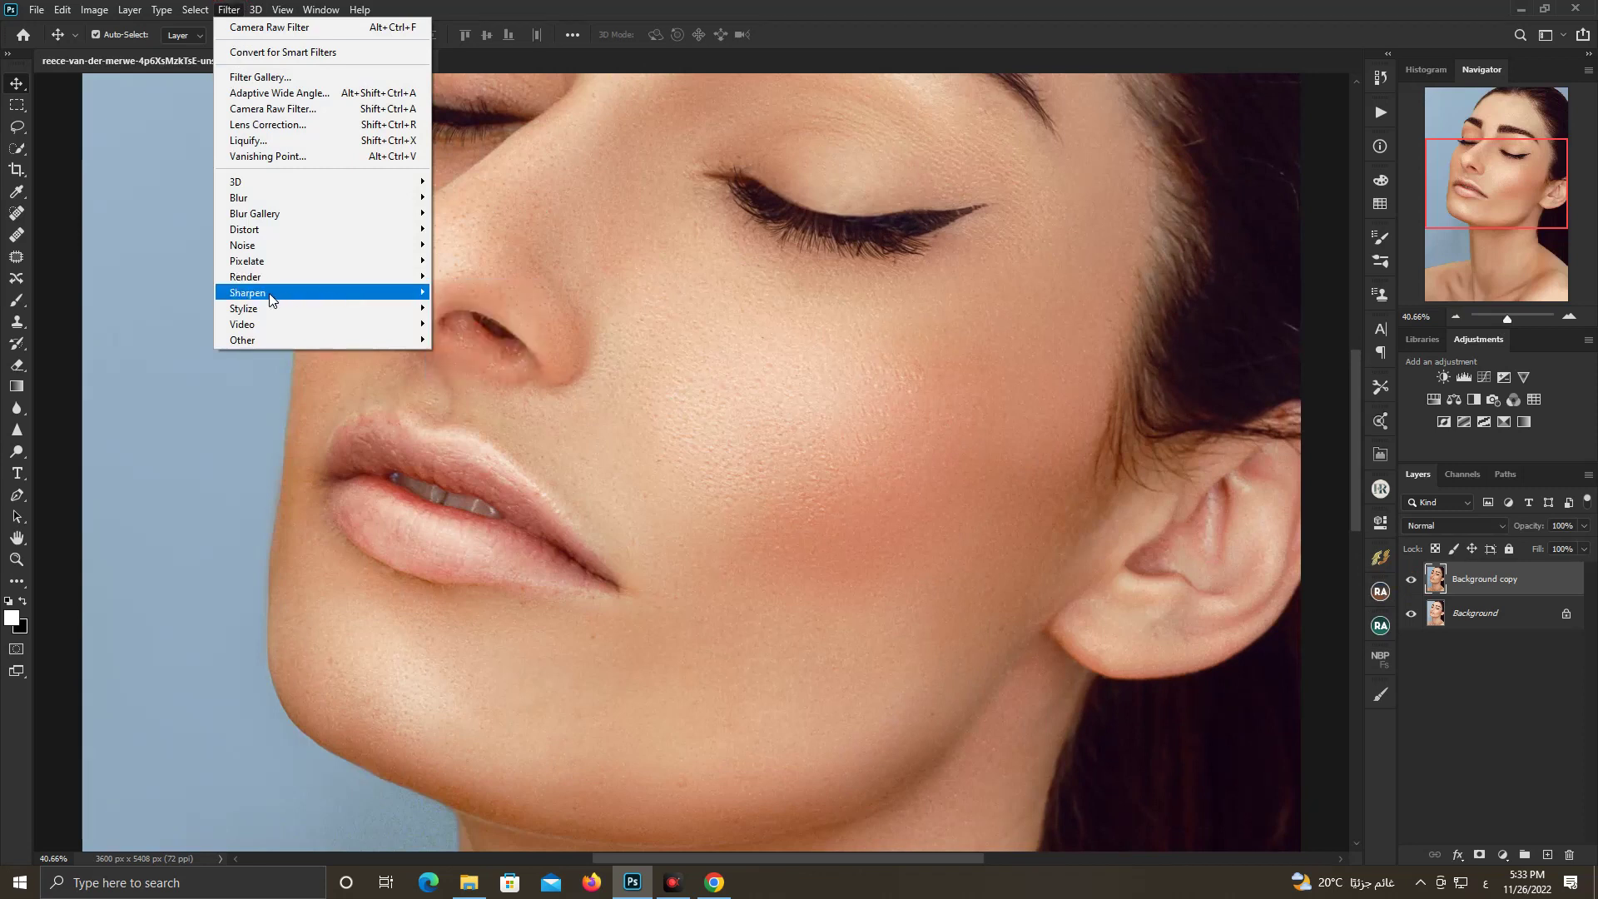
pyautogui.click(463, 308)
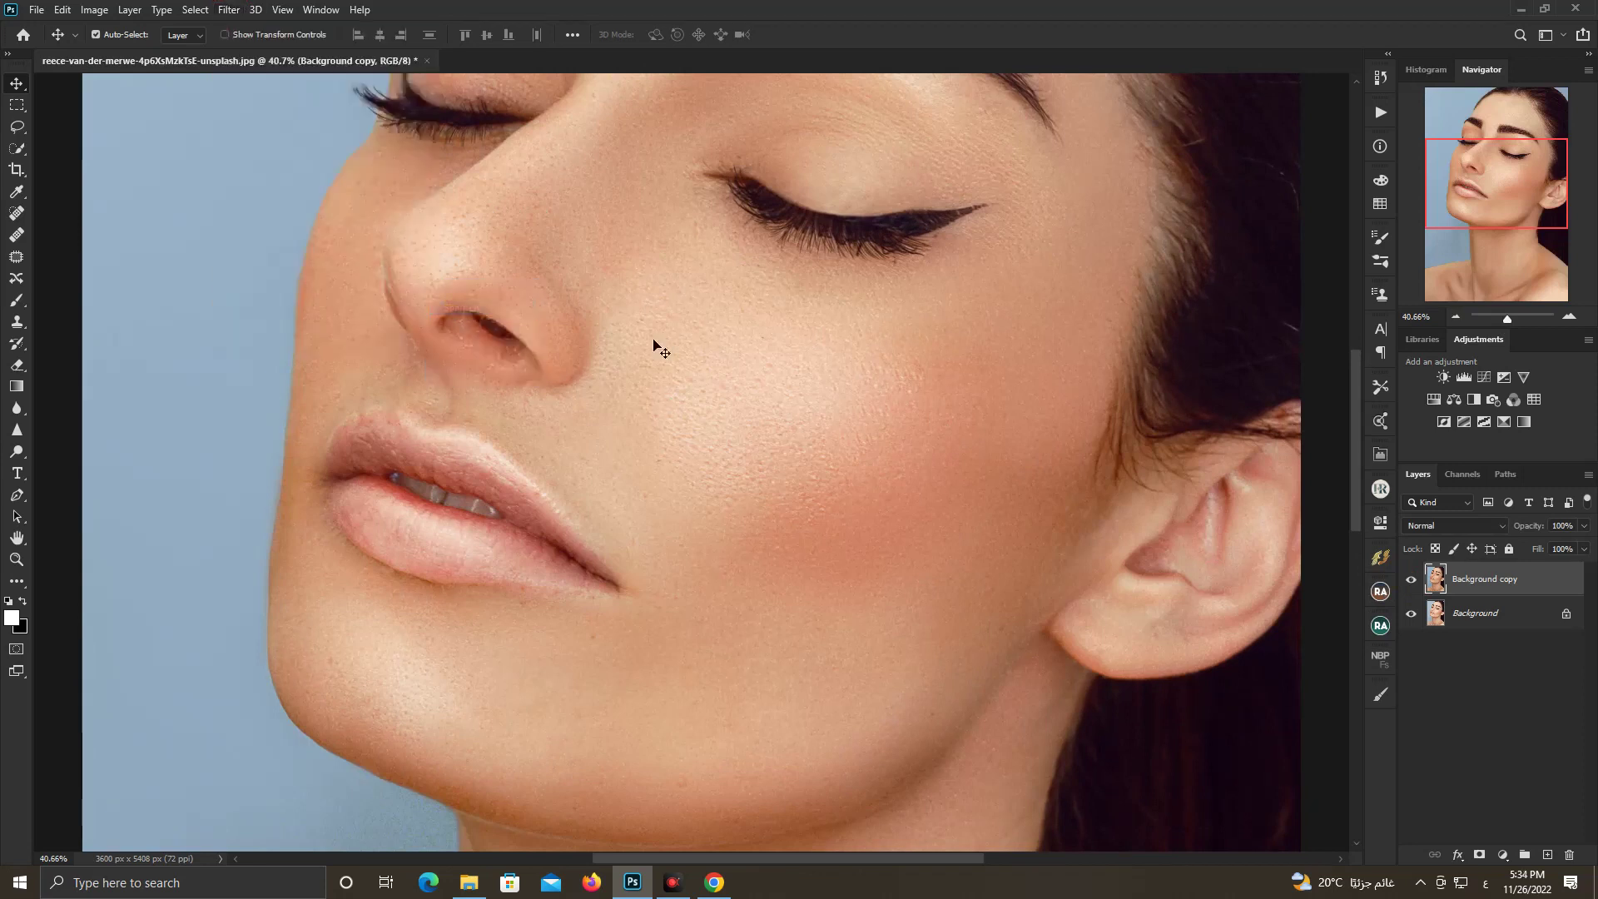
pyautogui.click(229, 9)
pyautogui.moveTo(300, 298)
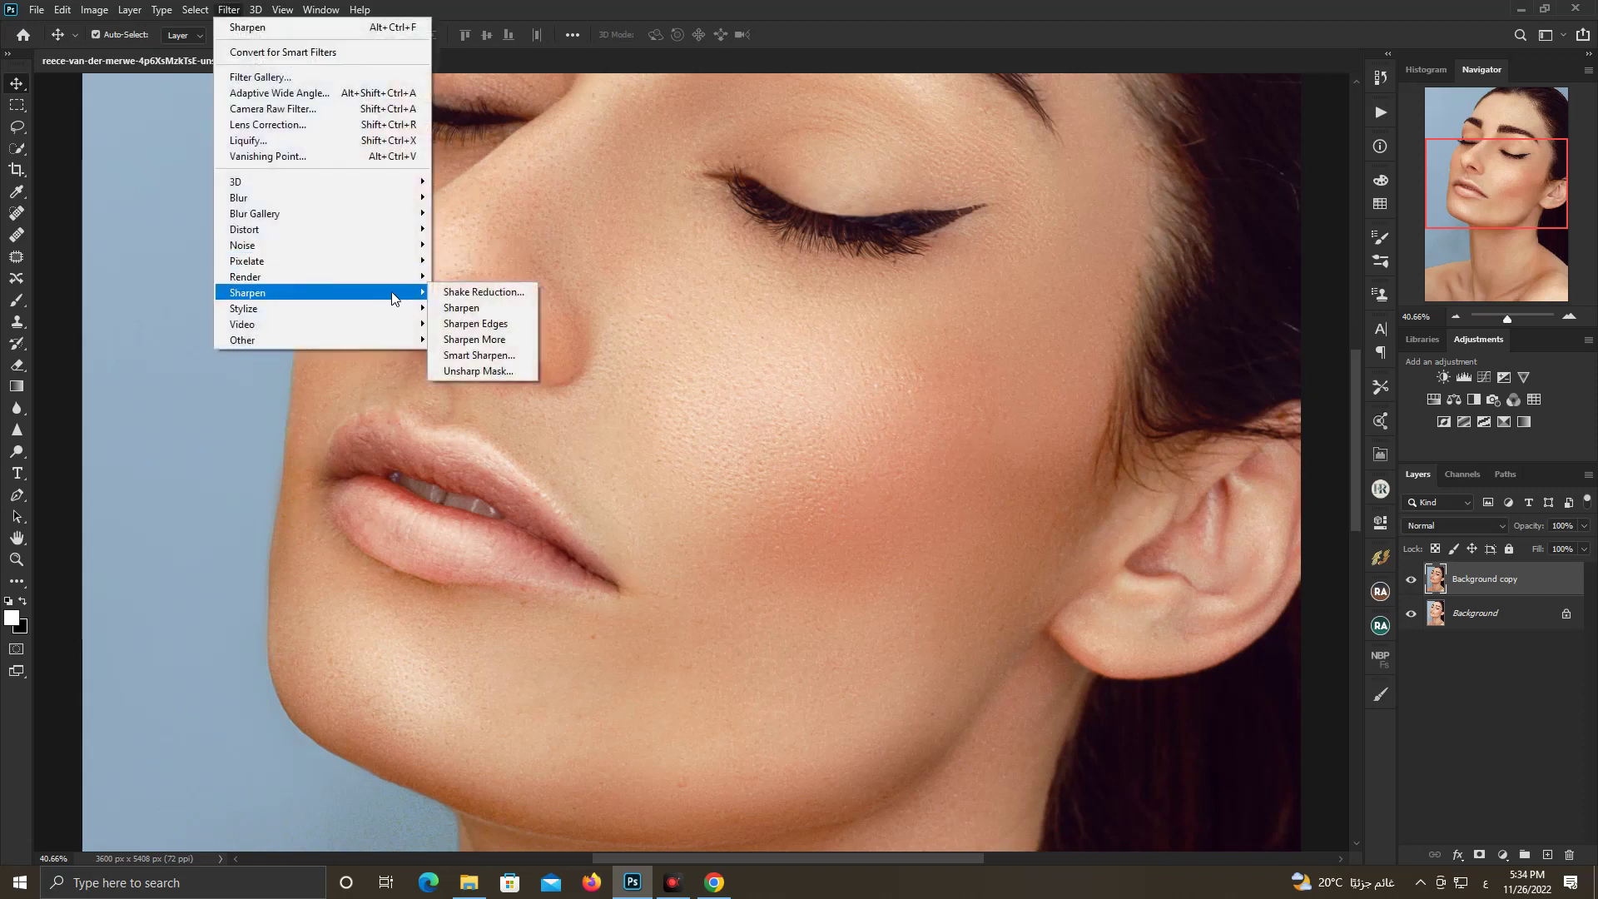
pyautogui.click(468, 308)
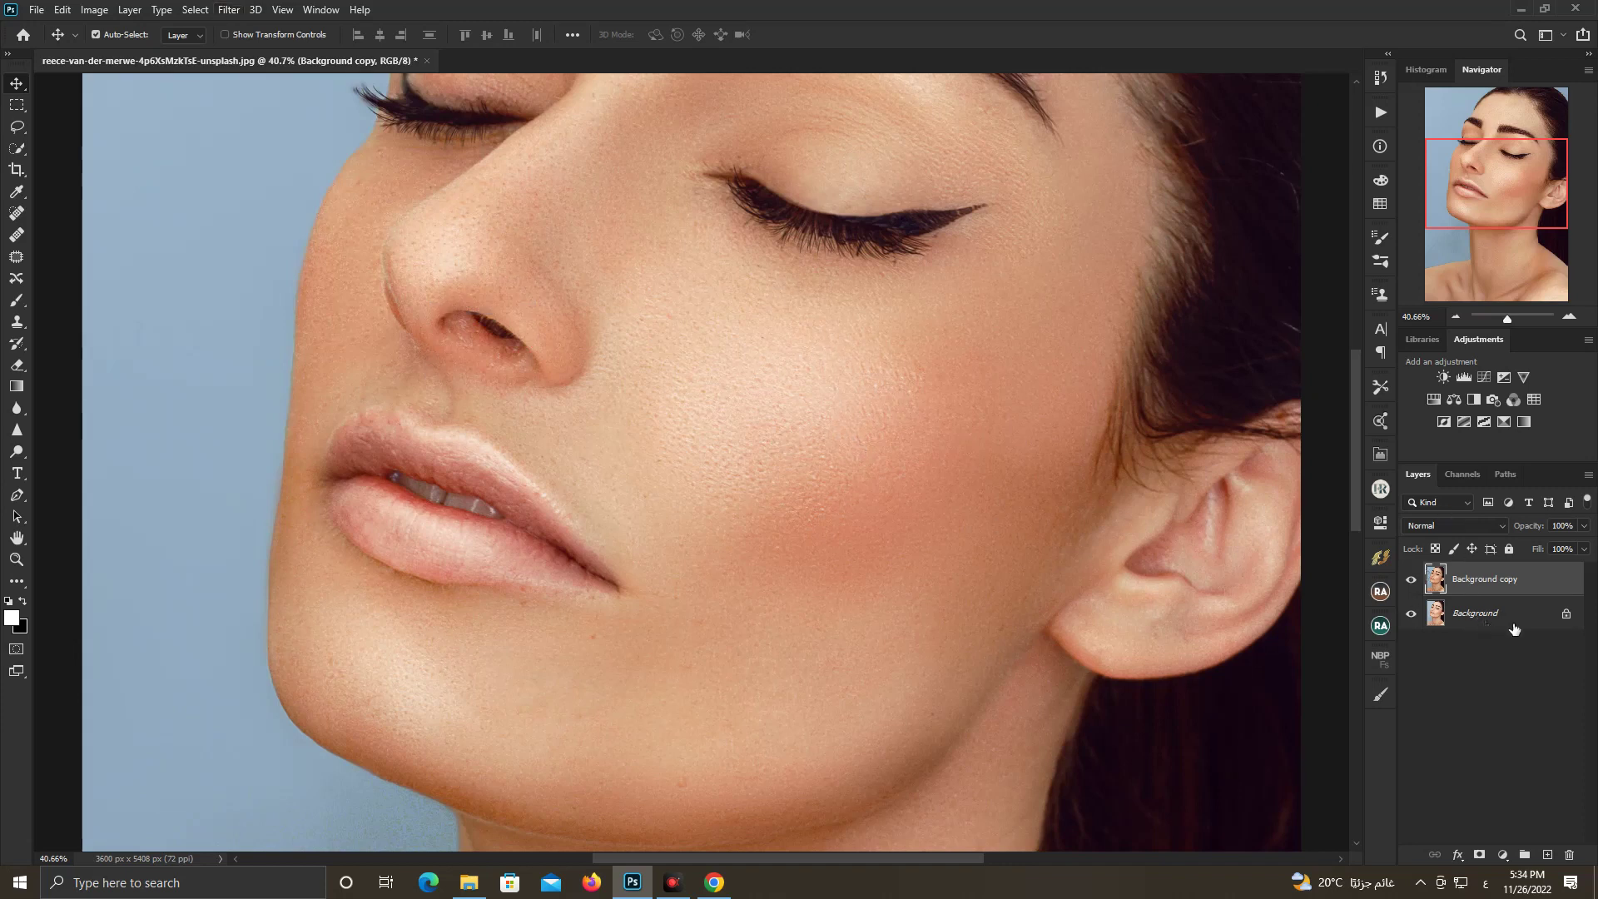
# Merge the Background copy layer down into the Background layer
pyautogui.hotkey('ctrl', 'e')
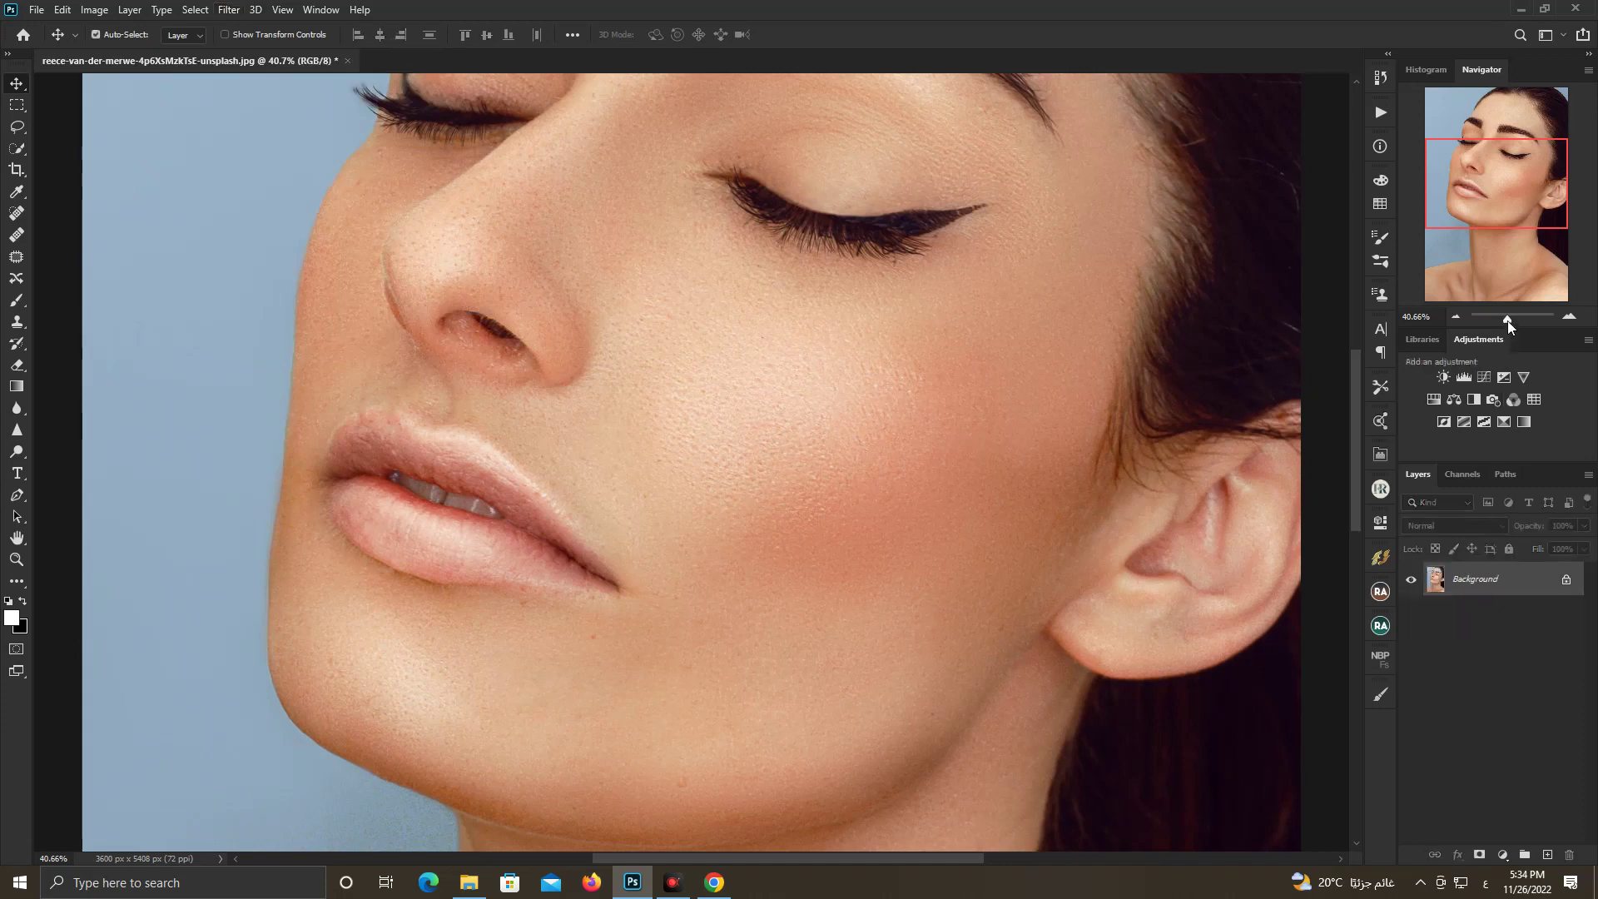
pyautogui.moveTo(1509, 323); pyautogui.dragTo(1505, 324)
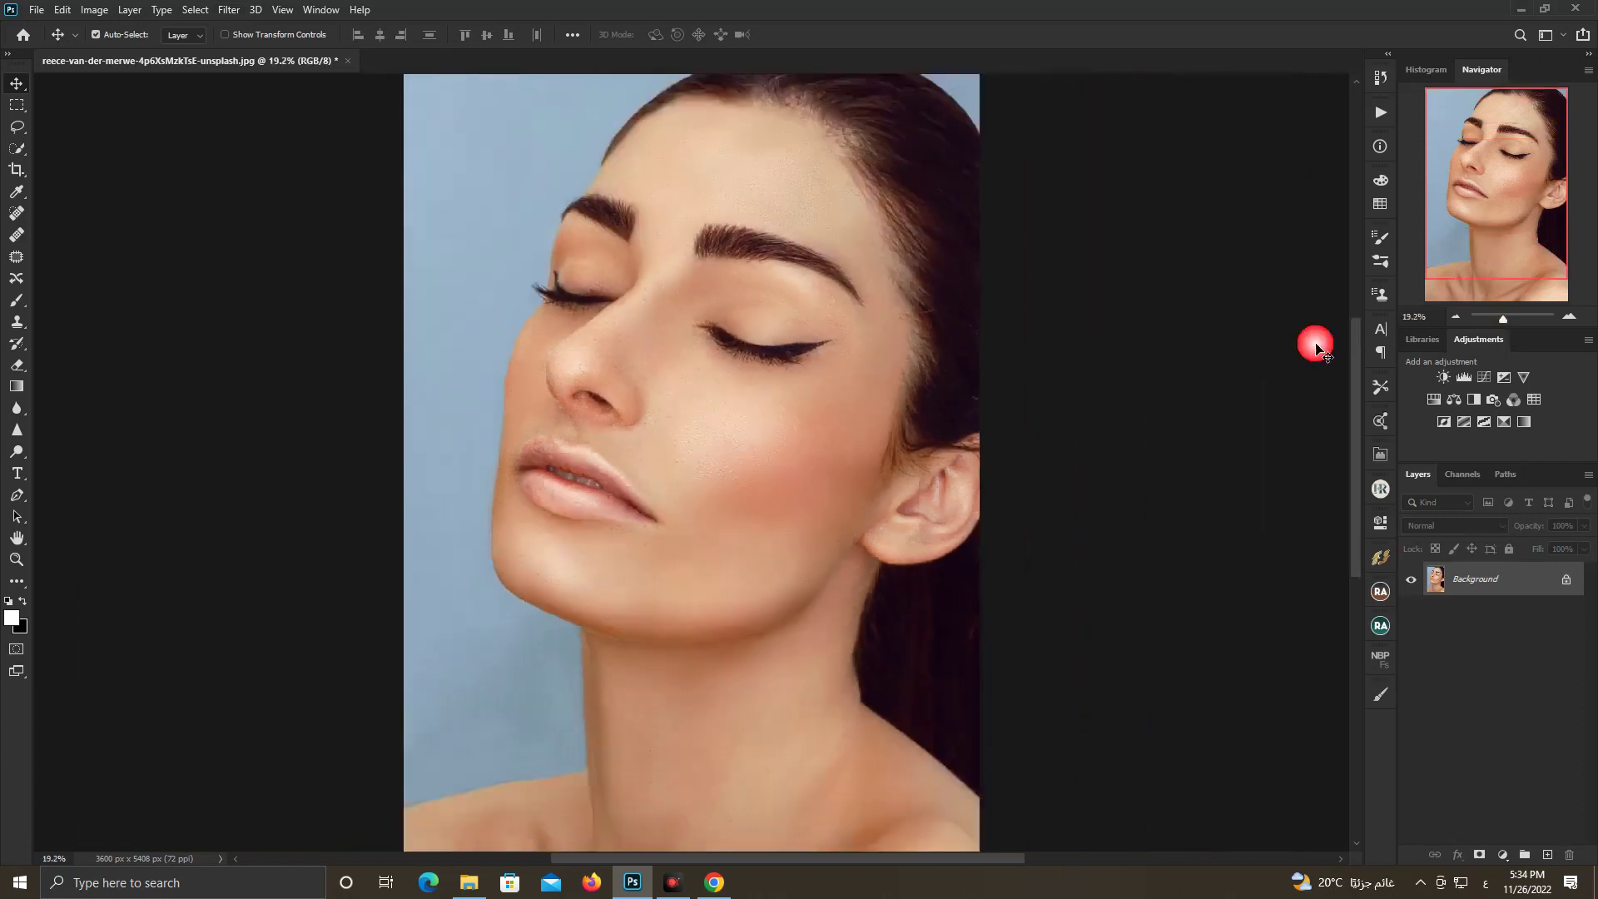
# Return the image to its opening snapshot in the history and examine the unretouched portrait as a whole and close up
pyautogui.click(1380, 77)
pyautogui.click(1292, 239)
pyautogui.click(1179, 238)
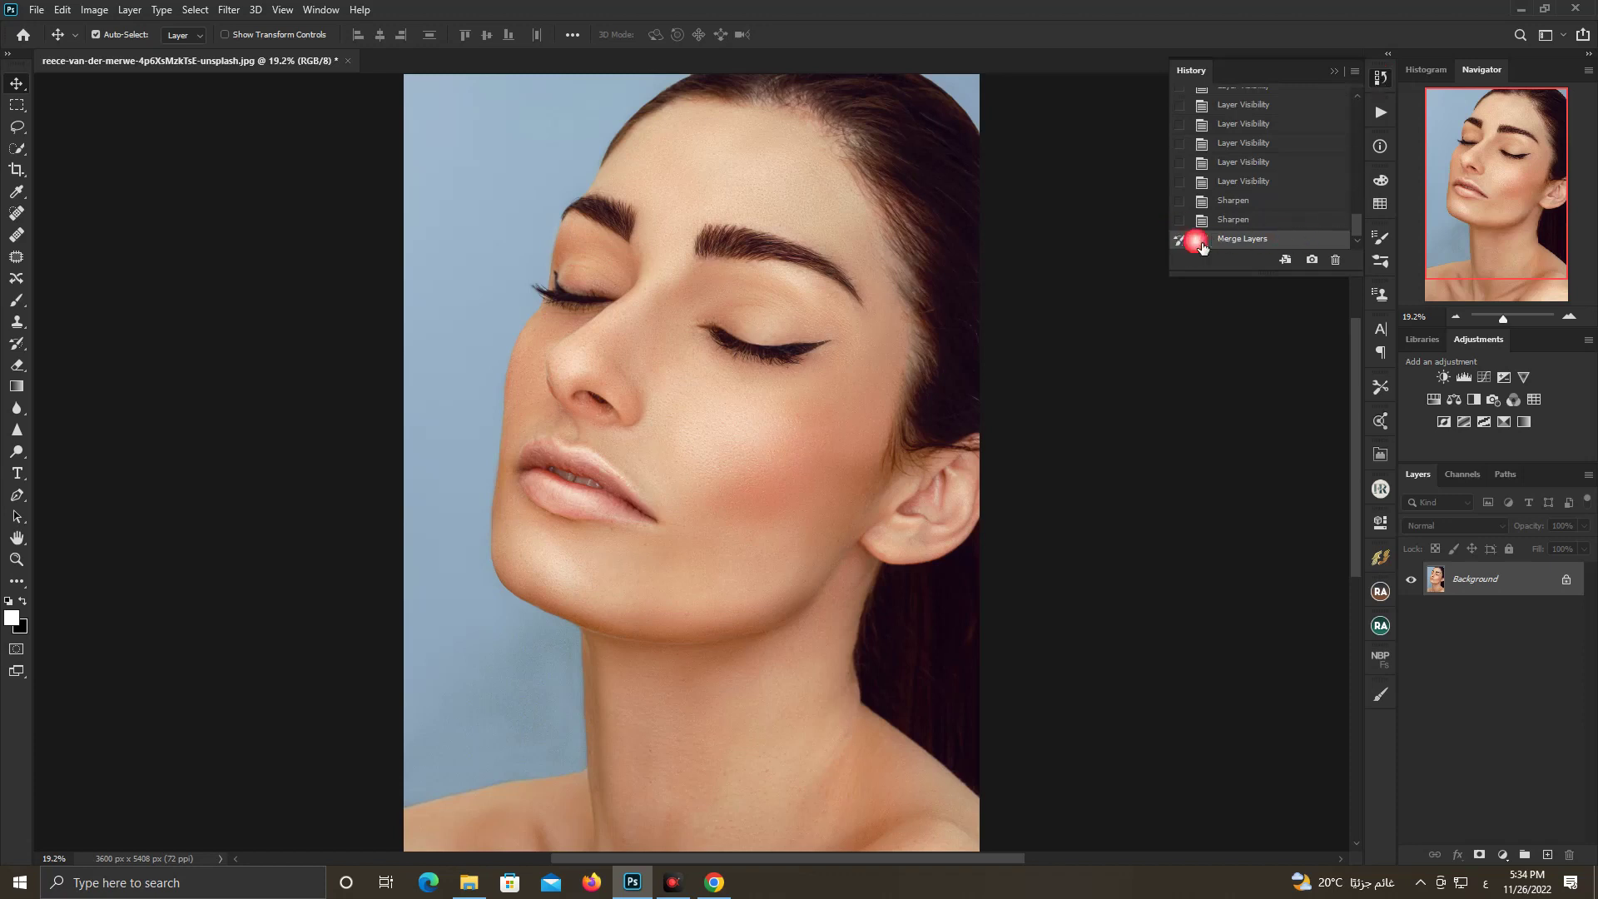
pyautogui.moveTo(1354, 226); pyautogui.dragTo(1345, 103)
pyautogui.click(1318, 102)
pyautogui.click(1289, 107)
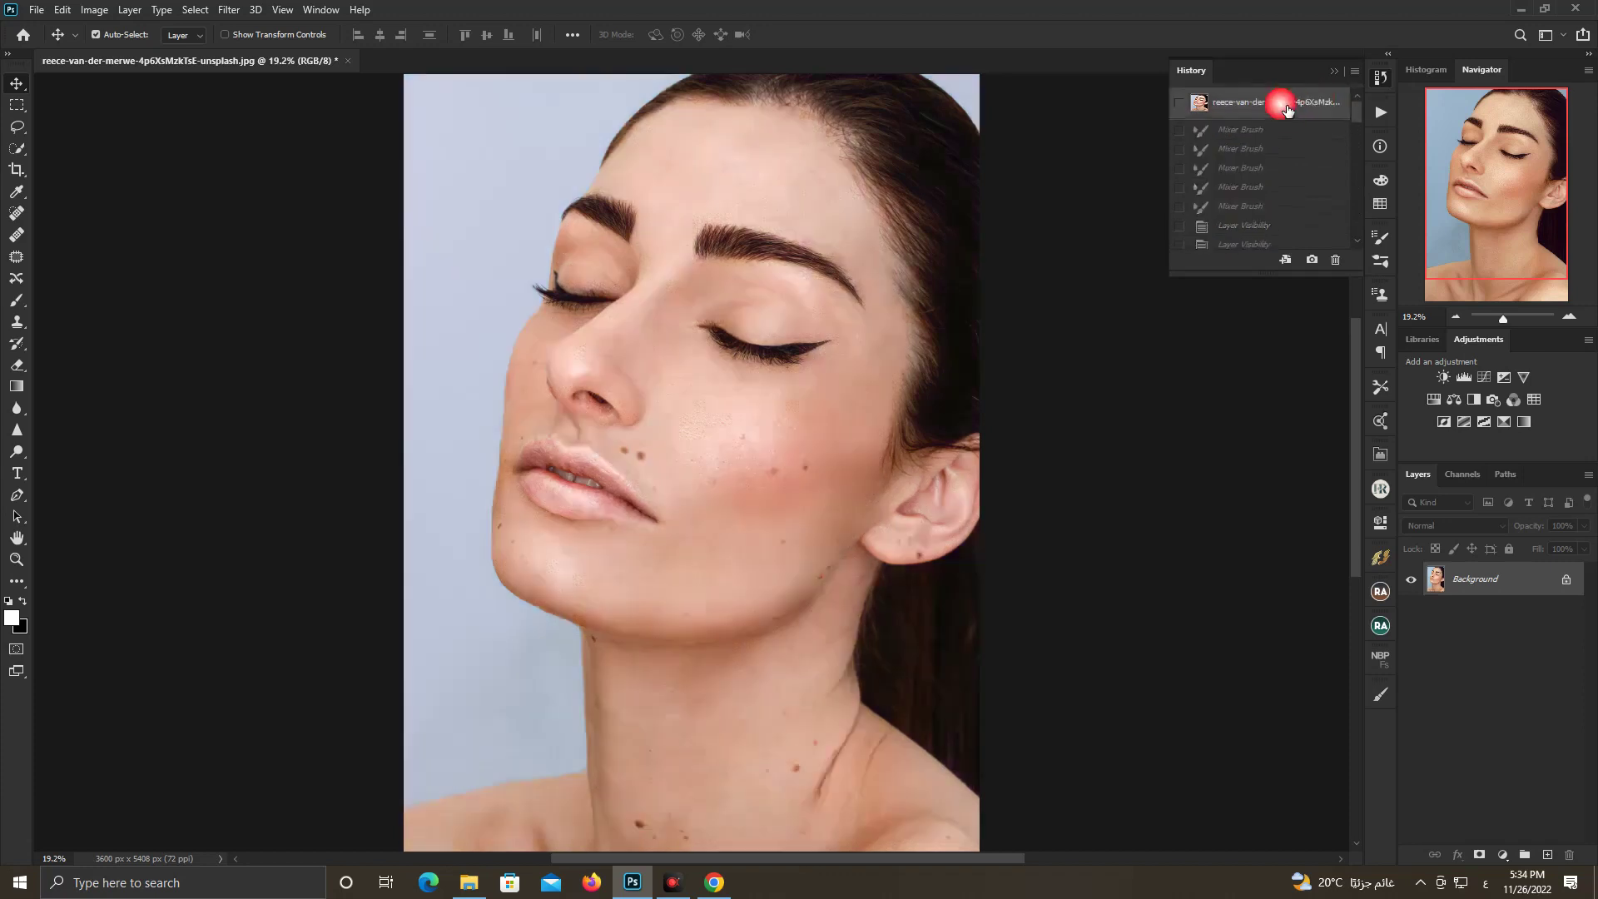
pyautogui.click(1374, 78)
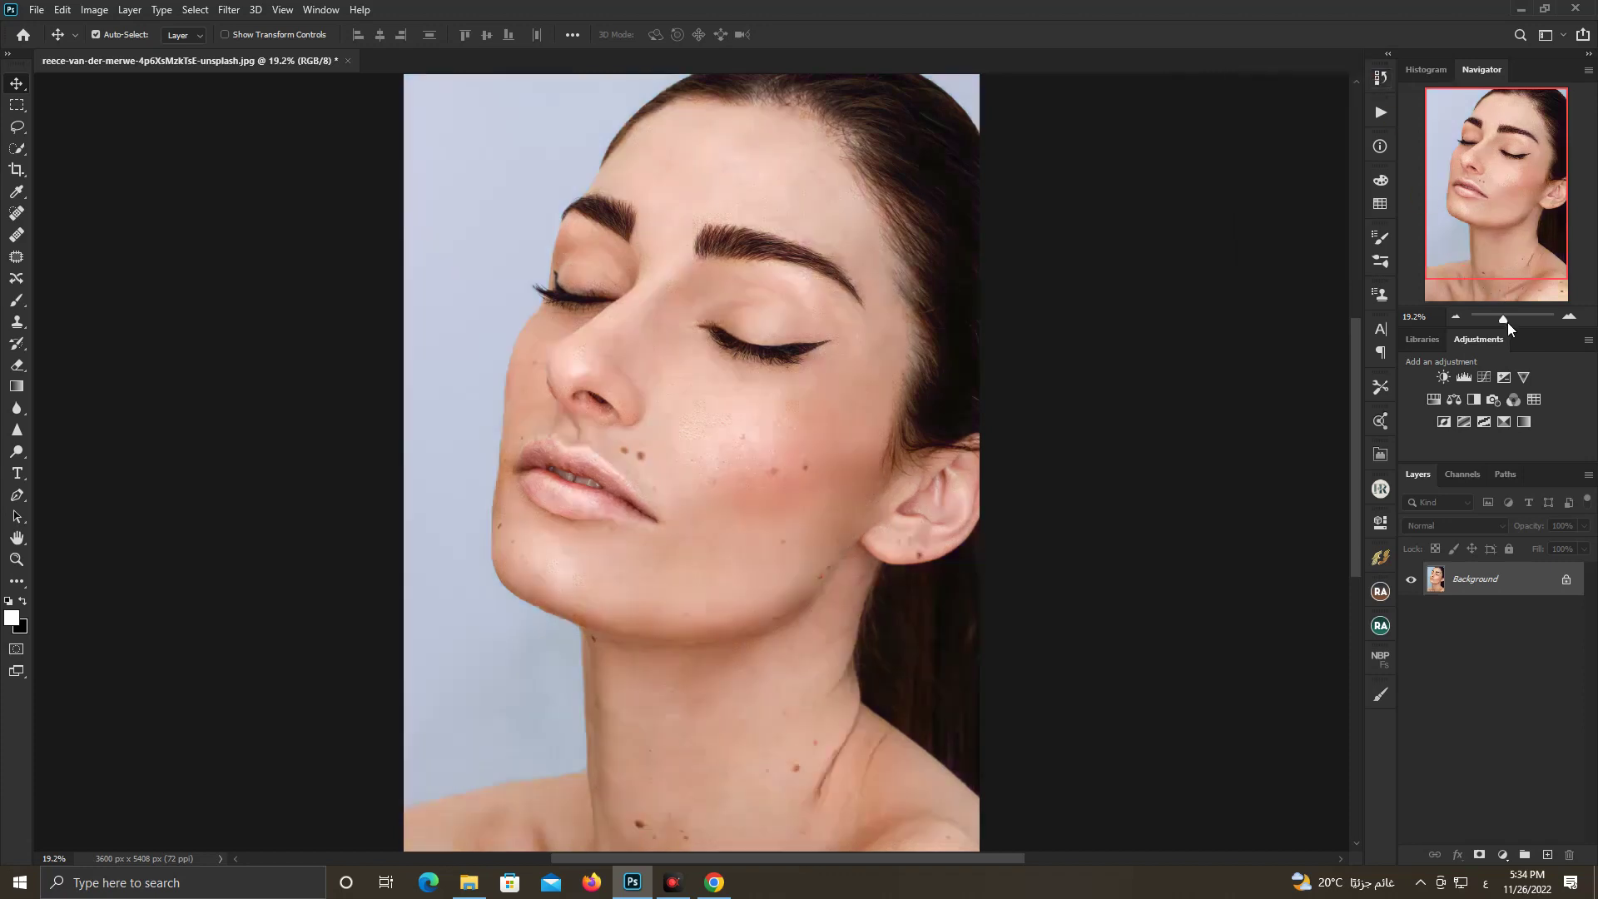
pyautogui.moveTo(1503, 319); pyautogui.dragTo(1509, 322)
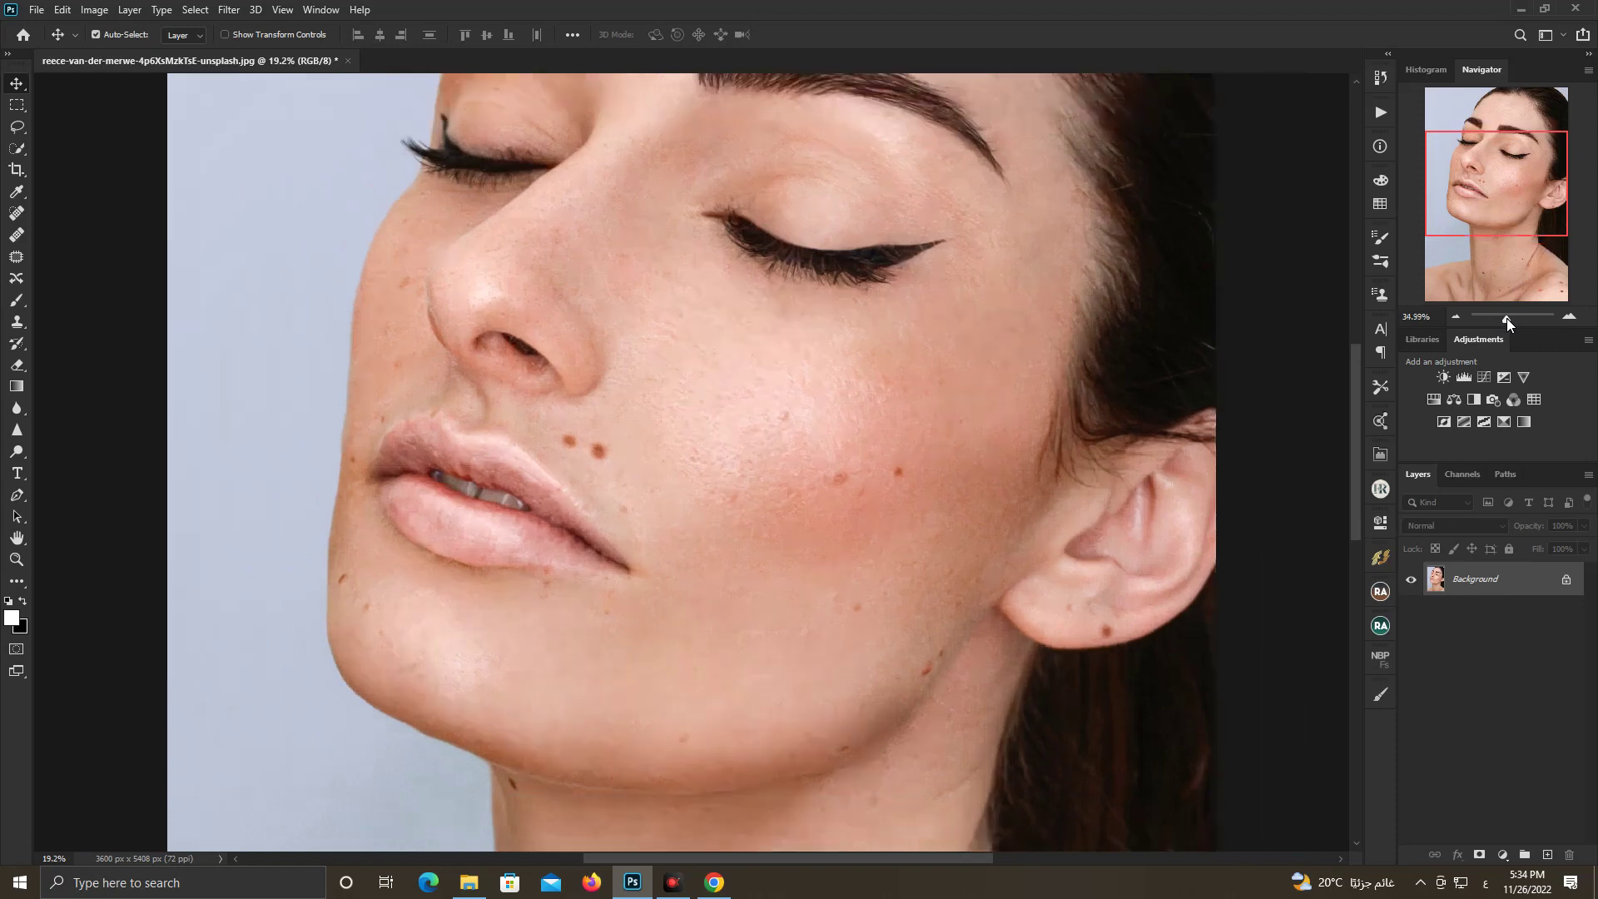
# Compare the Merge Layers history state with the opening snapshot, close up and in full, and finish on the Merge Layers state
pyautogui.click(1375, 77)
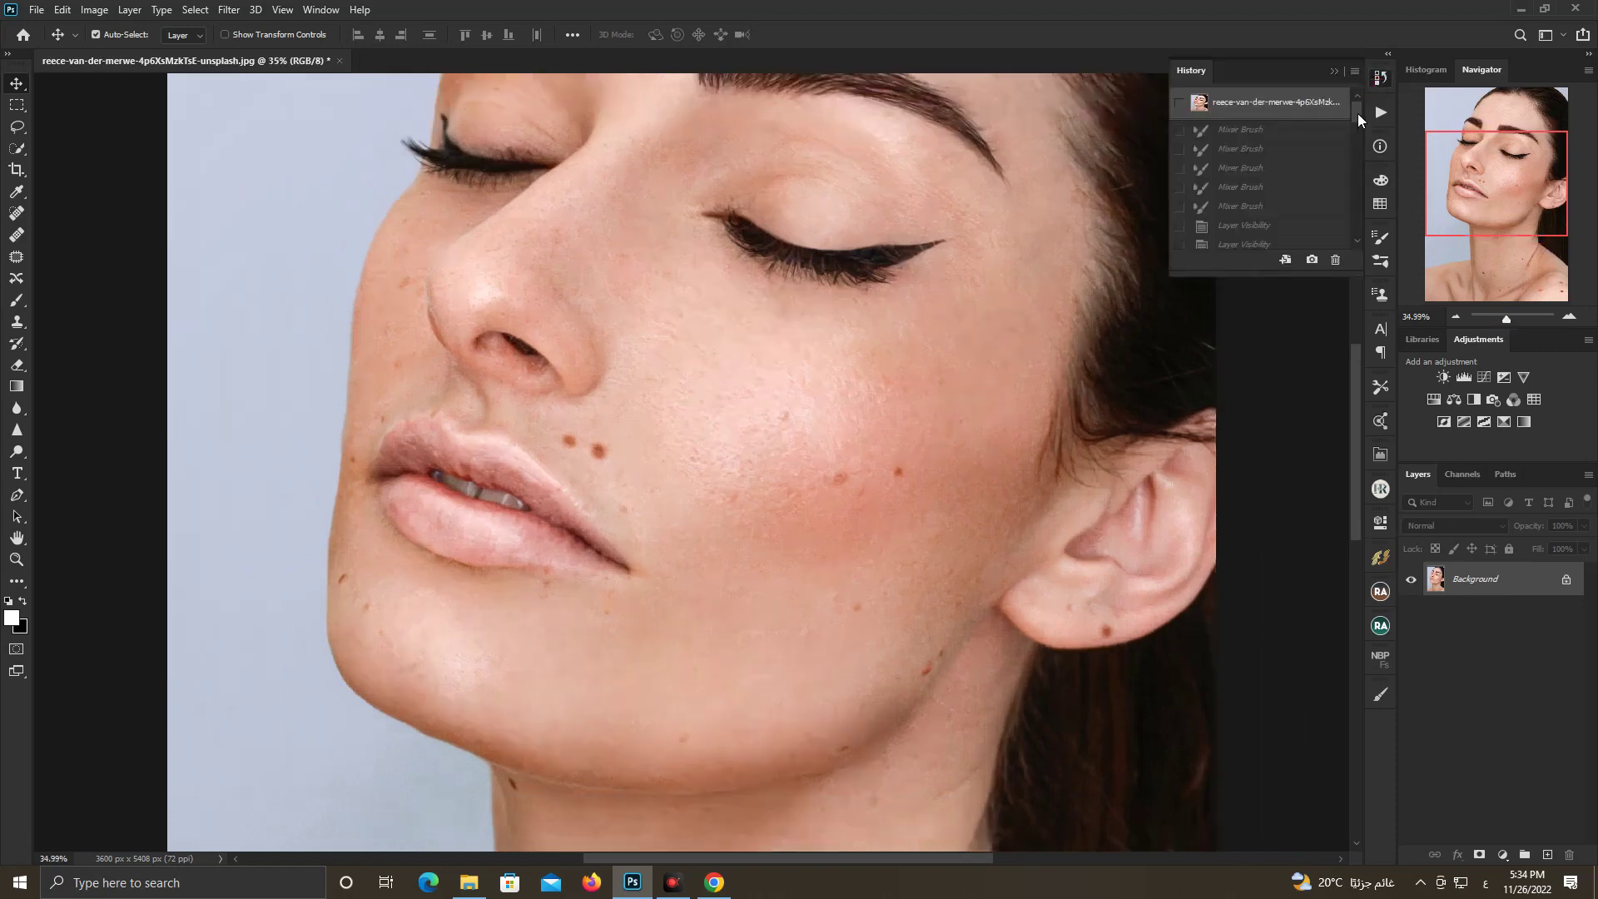
pyautogui.moveTo(1358, 113); pyautogui.dragTo(1360, 239)
pyautogui.click(1282, 240)
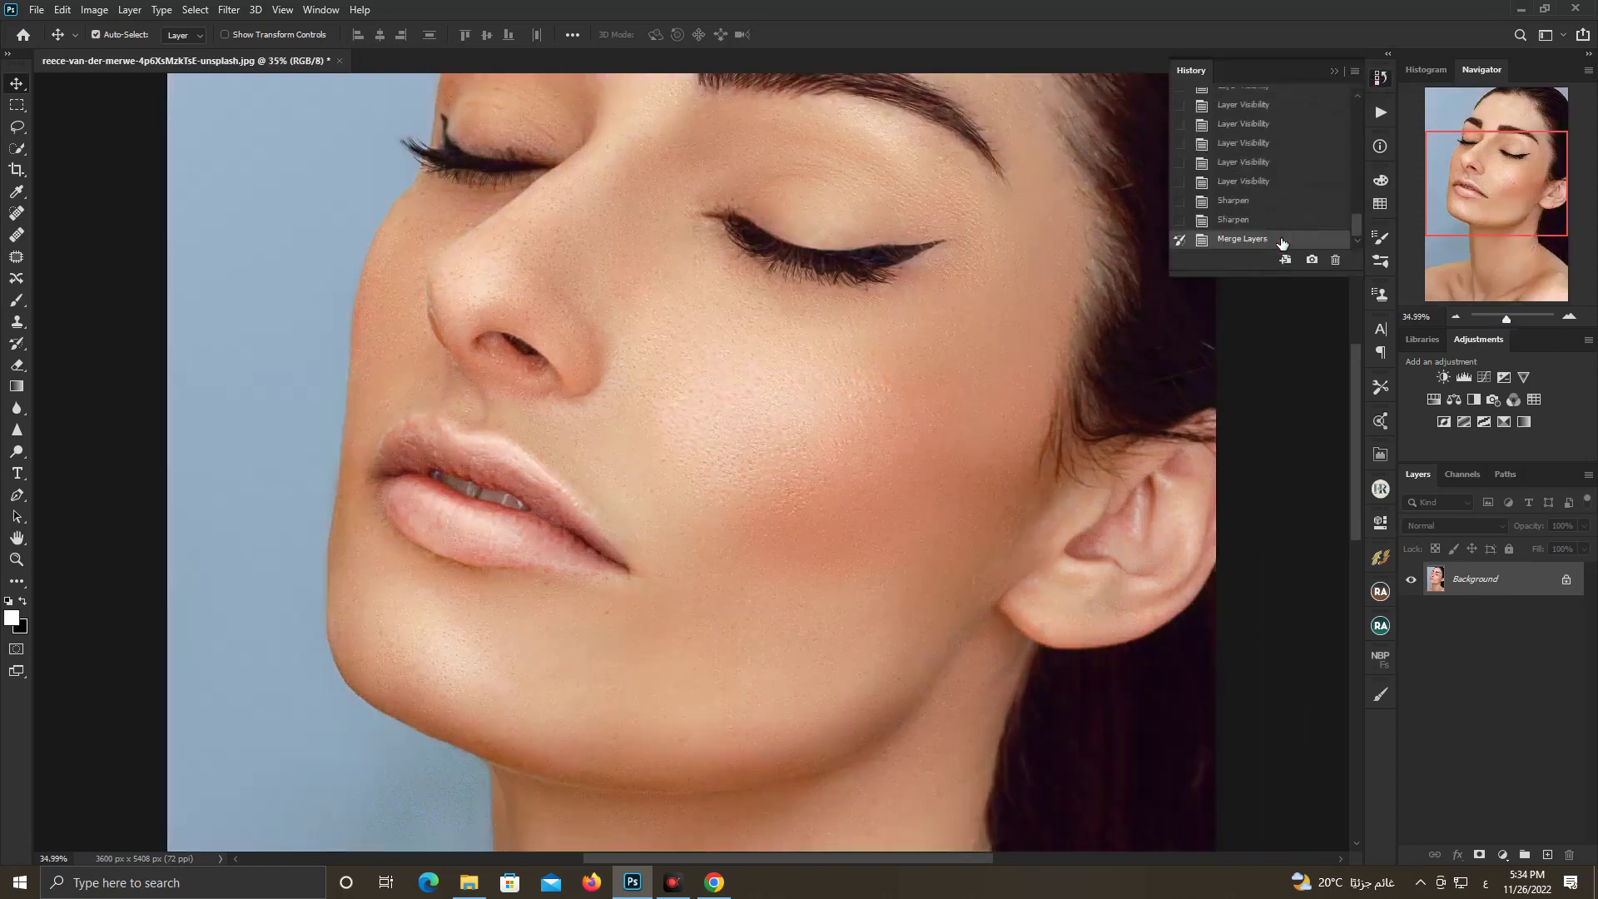
pyautogui.moveTo(1355, 218); pyautogui.dragTo(1352, 106)
pyautogui.click(1294, 111)
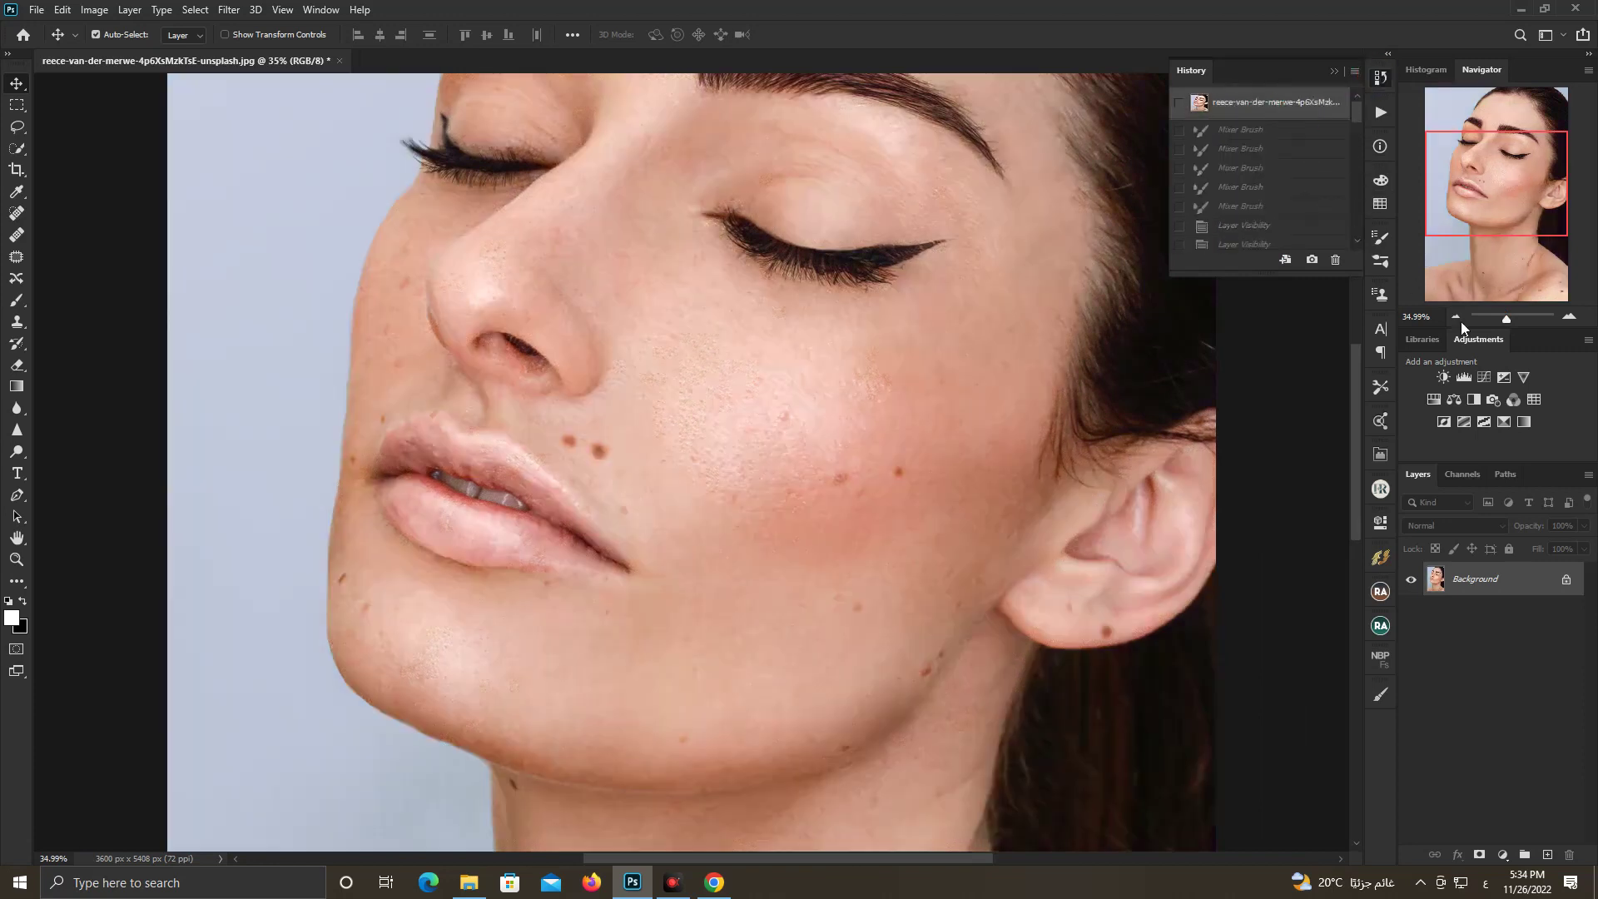
pyautogui.moveTo(1509, 324); pyautogui.dragTo(1503, 325)
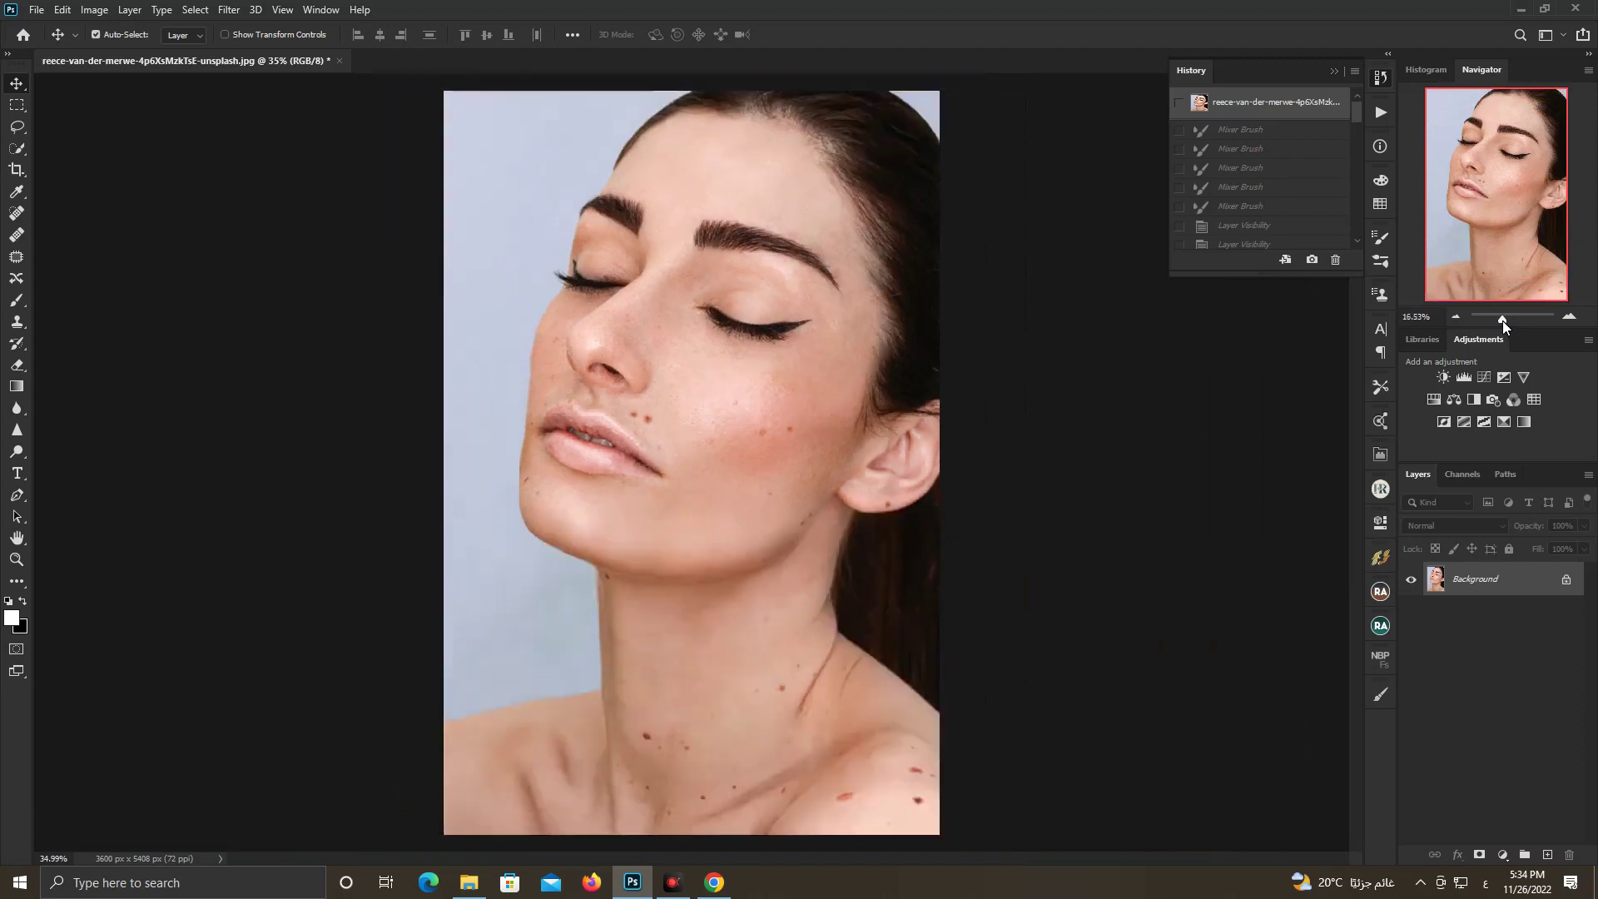
pyautogui.moveTo(1360, 114); pyautogui.dragTo(1358, 229)
pyautogui.click(1304, 241)
pyautogui.click(1380, 78)
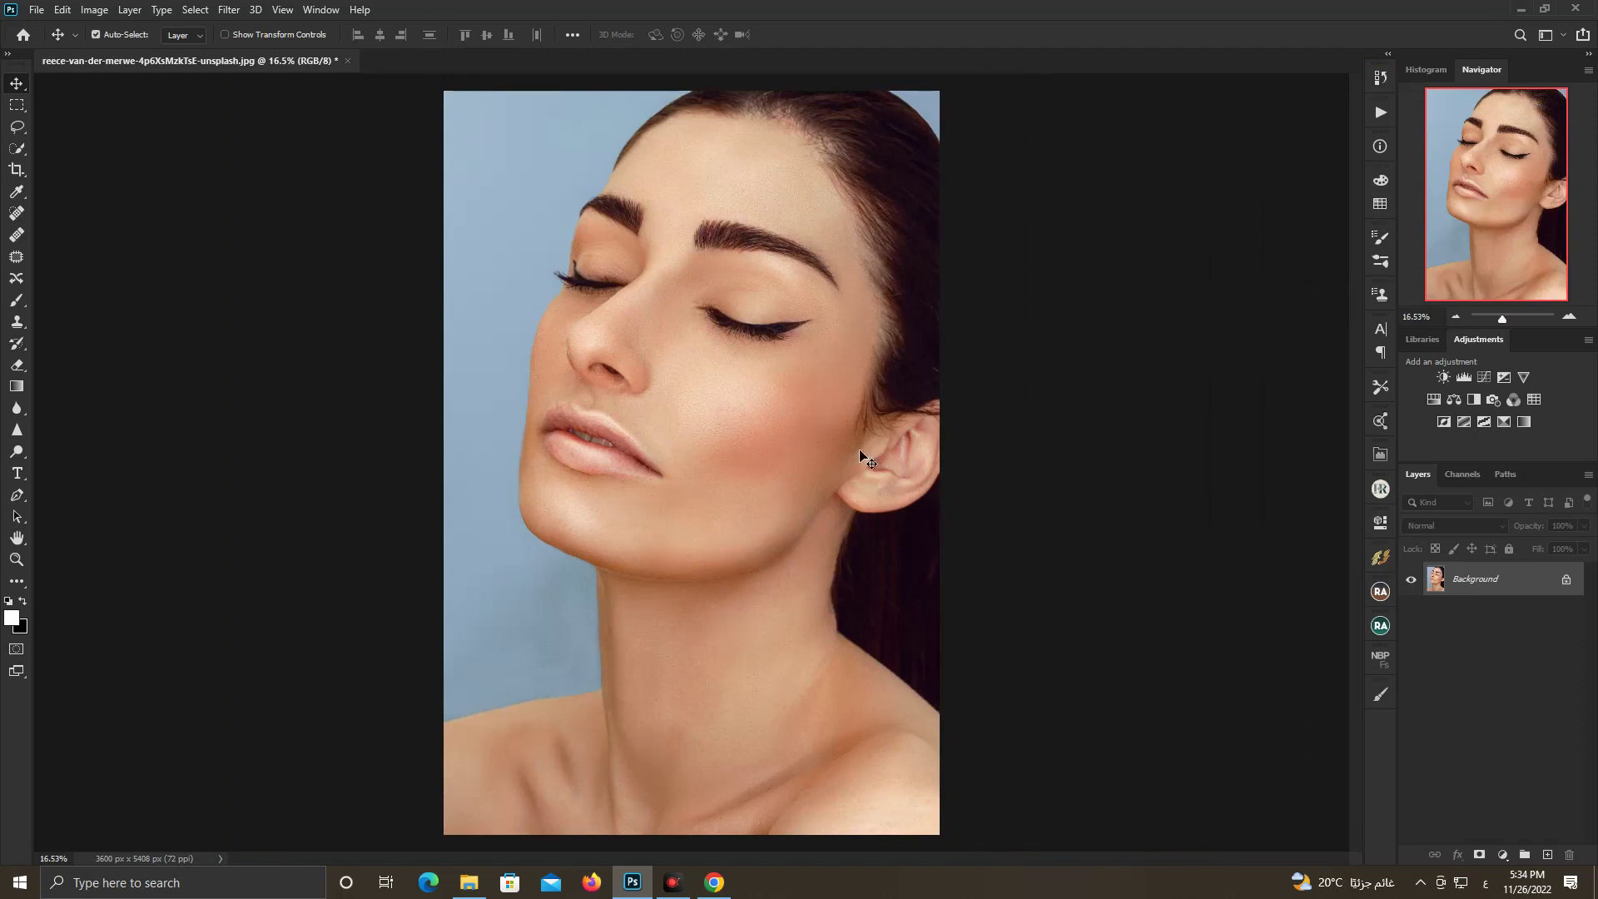
pyautogui.click(1380, 593)
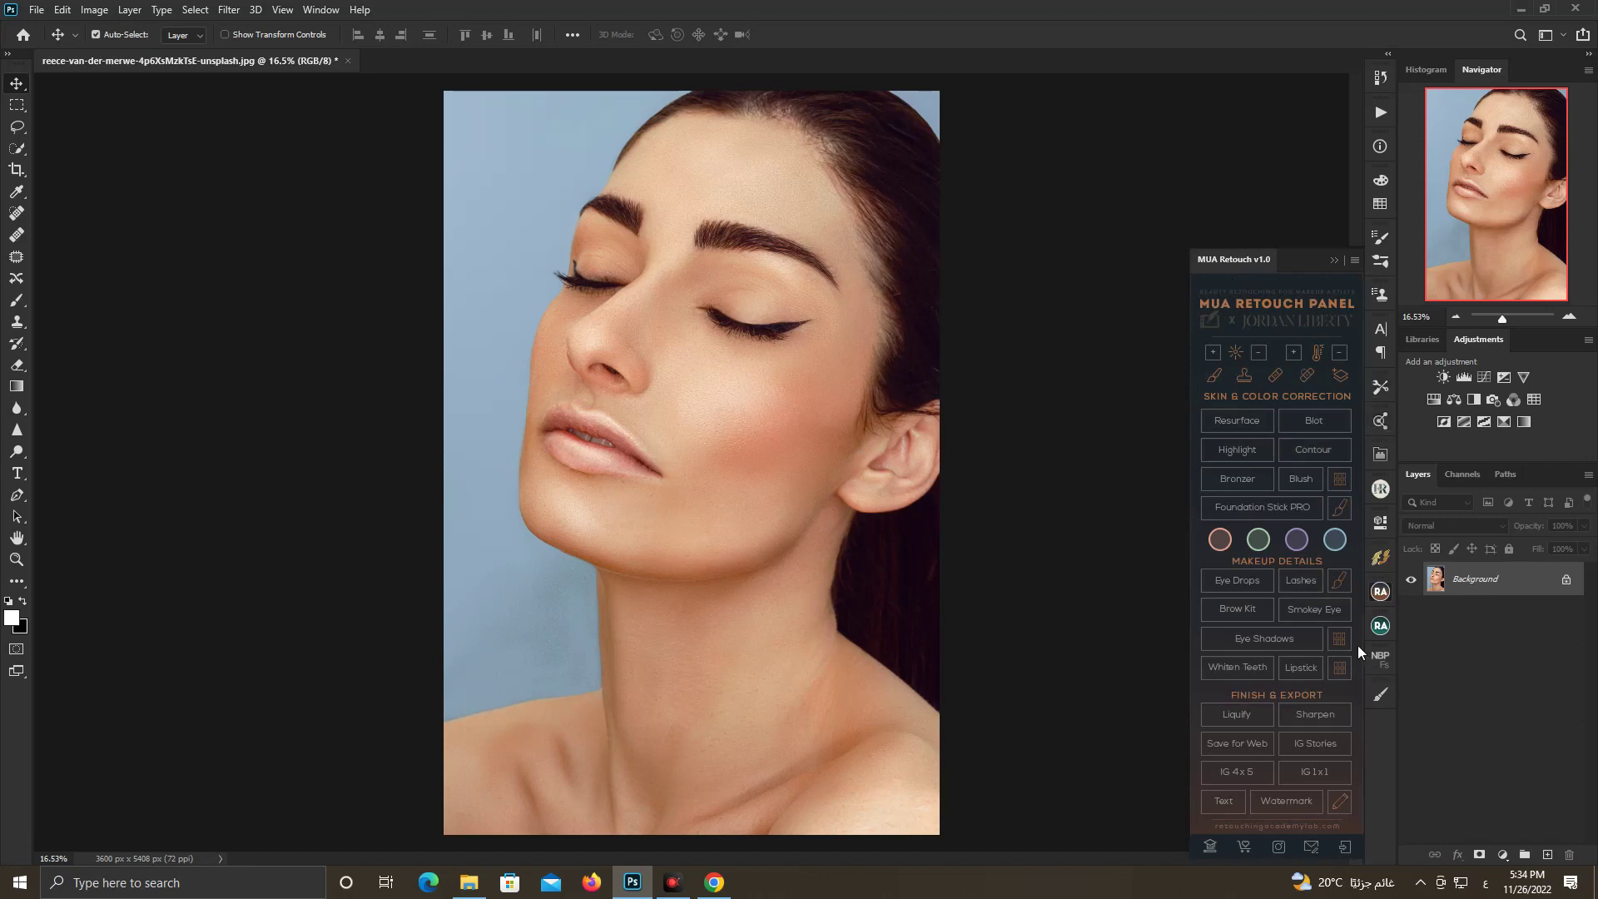
pyautogui.click(1379, 457)
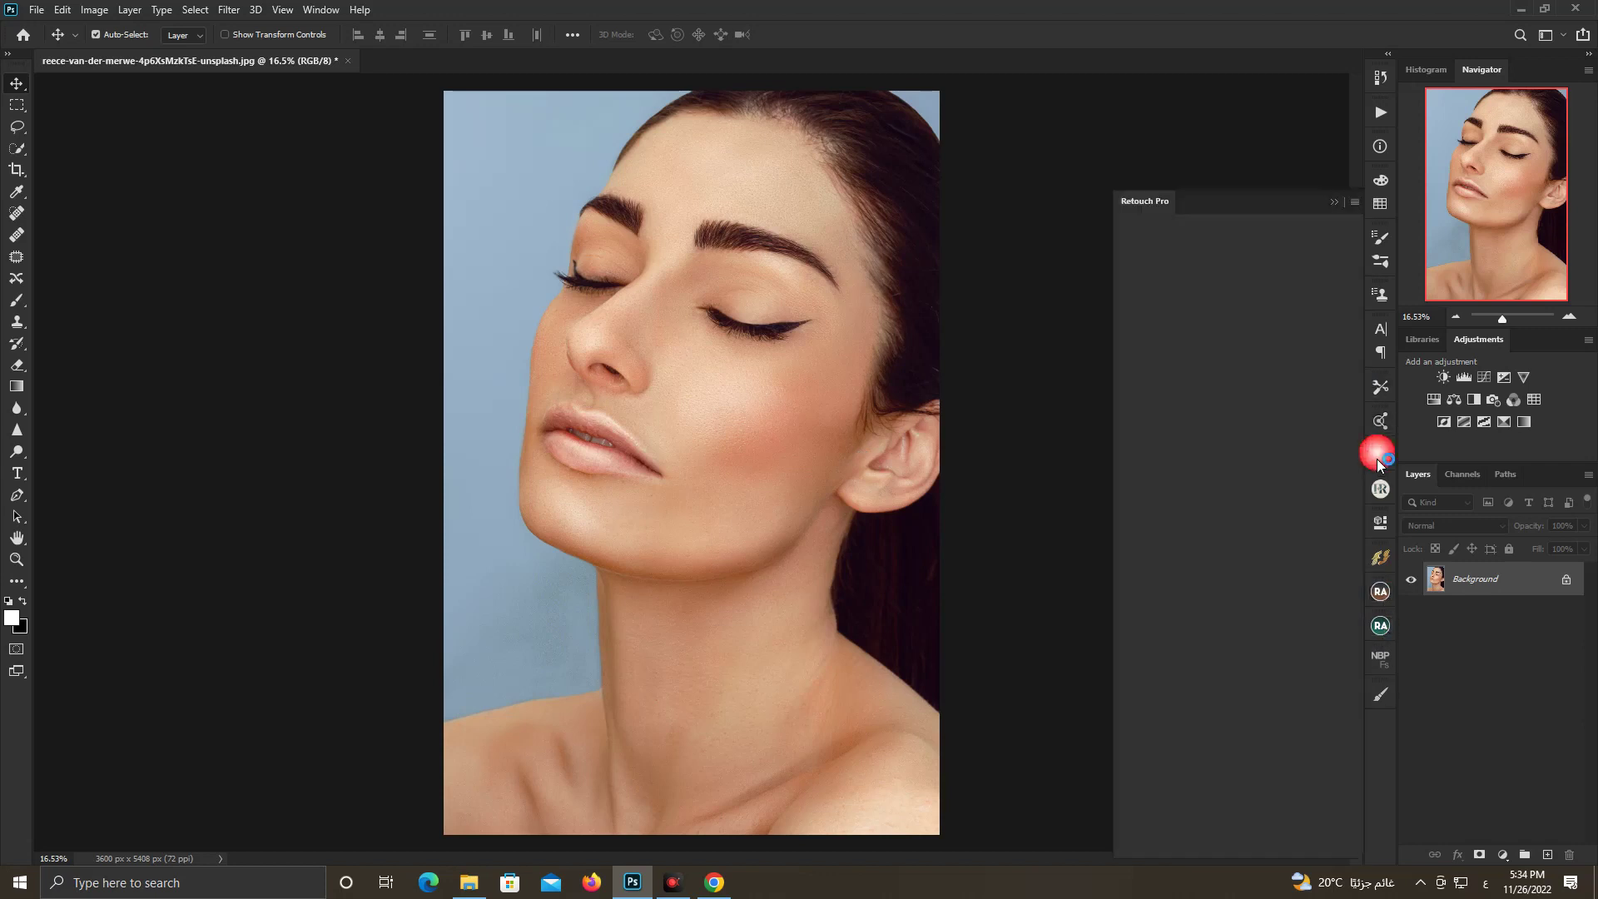
pyautogui.click(1376, 452)
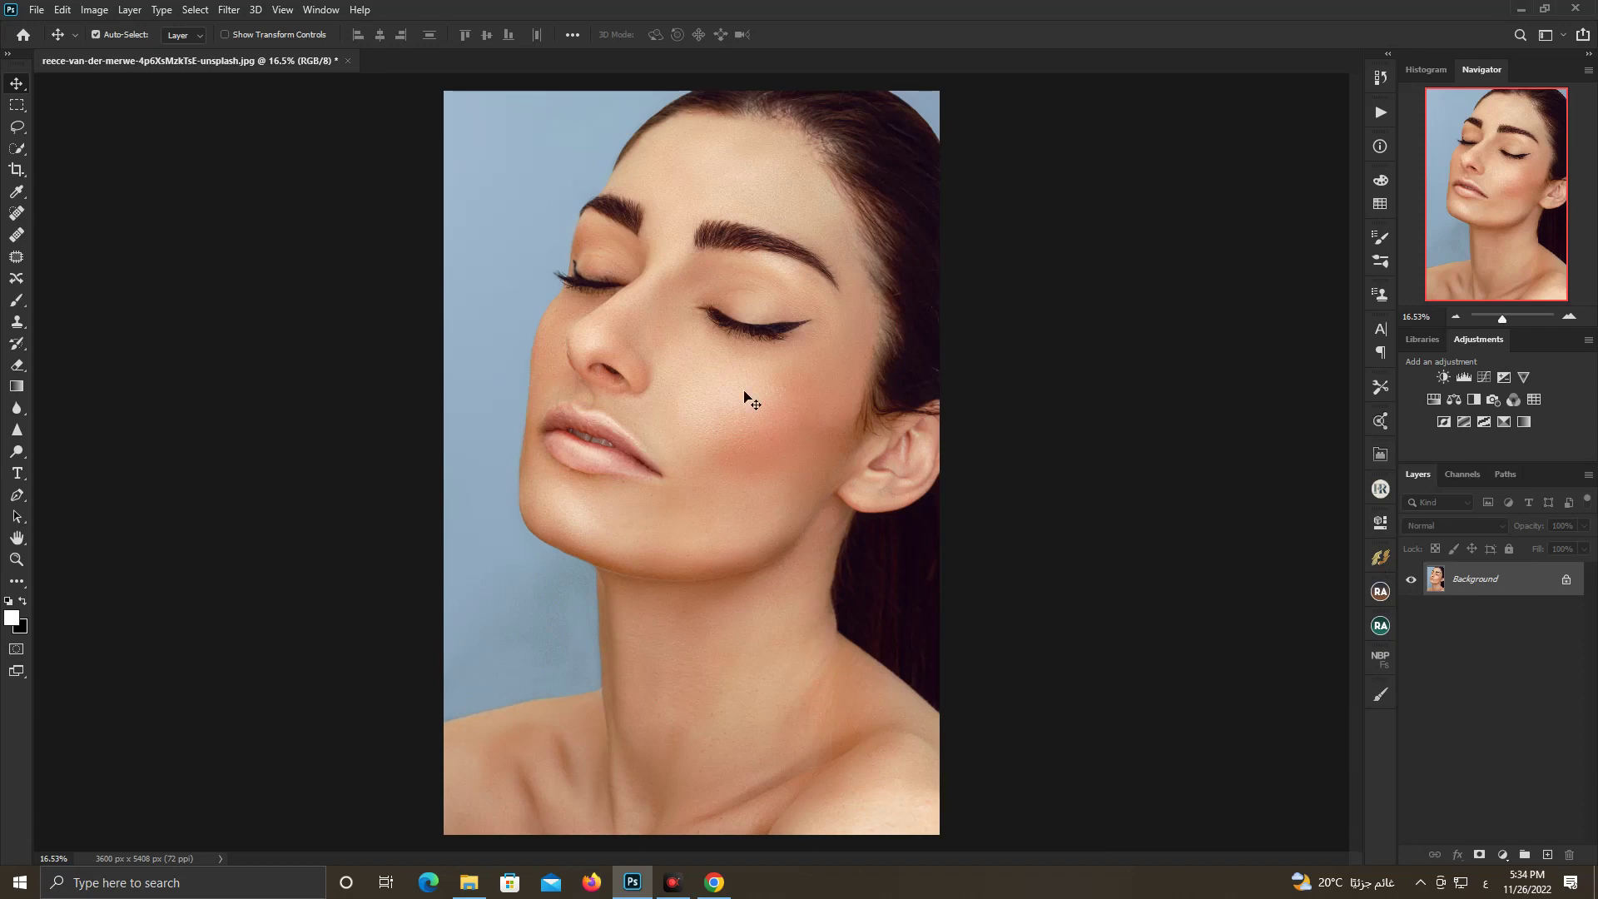